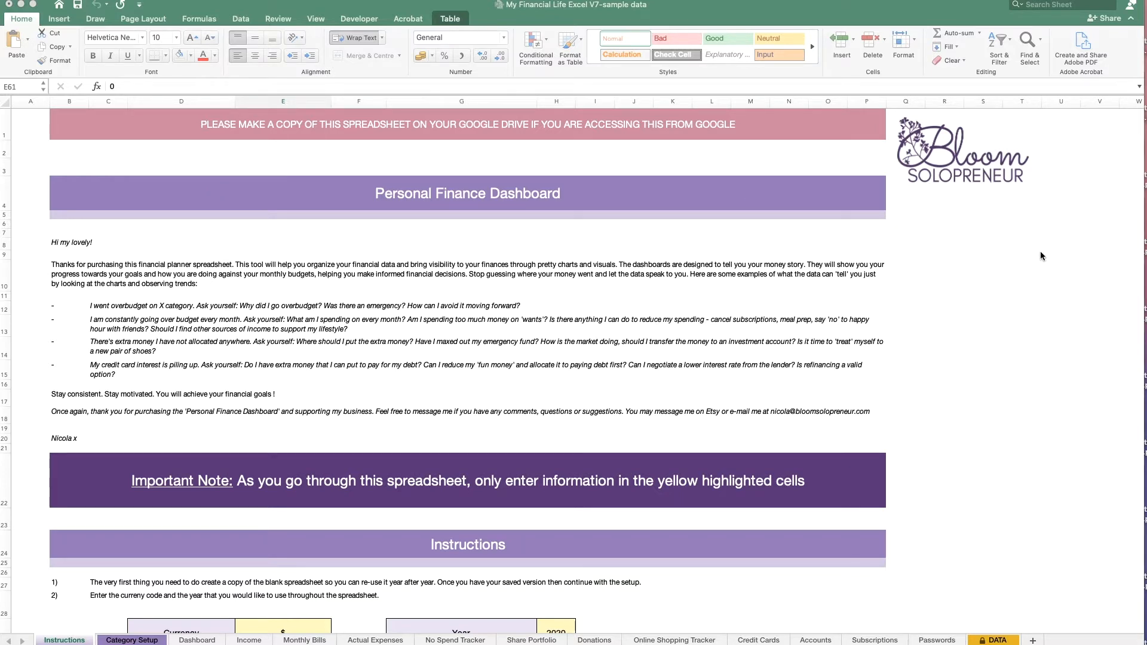
# Step: Review the Instructions sheet, covering the currency and year, FIRE goals, No Spend exceptions, Banks table and worksheet column definitions
pyautogui.scroll(-2, 1040, 255)
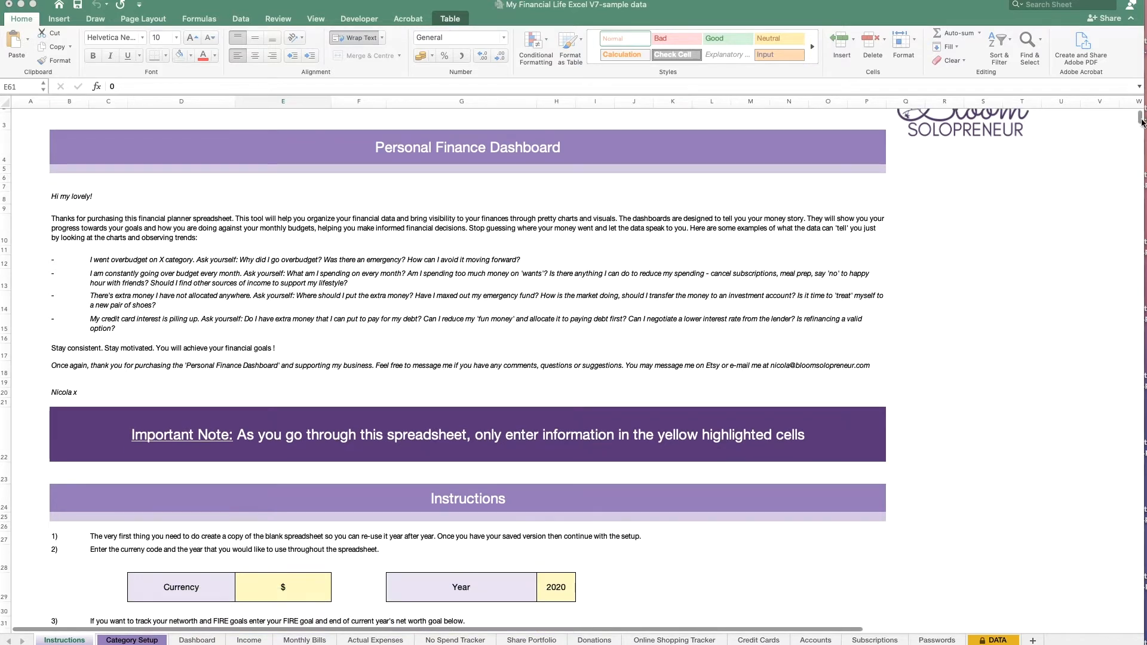
pyautogui.moveTo(1140, 117); pyautogui.dragTo(1139, 129)
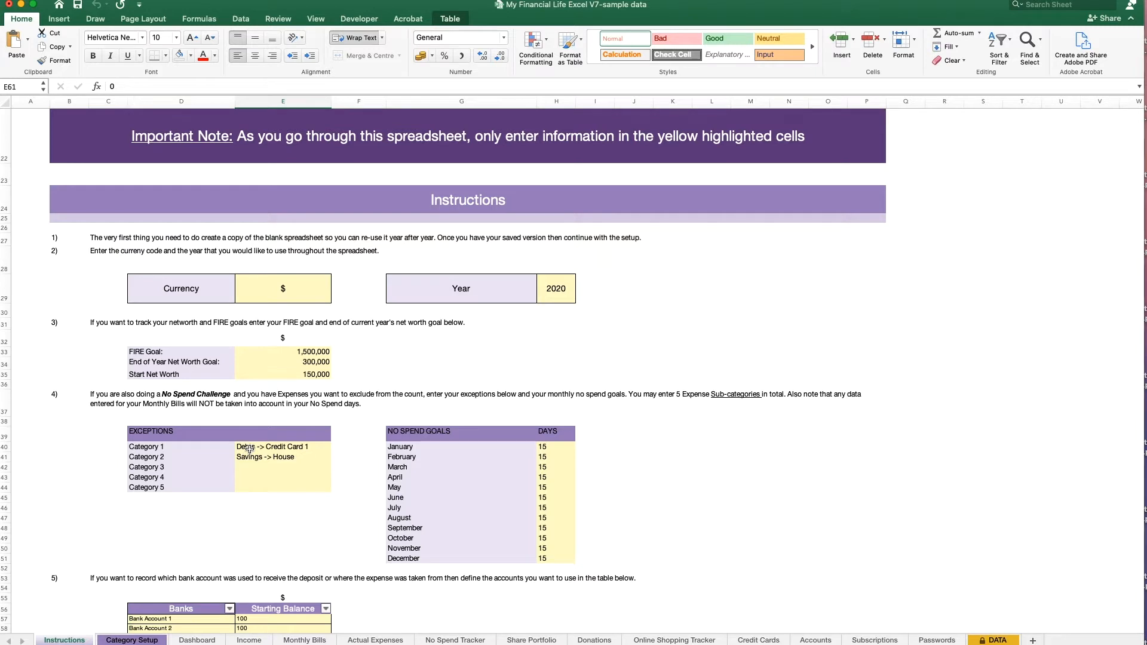
pyautogui.click(264, 478)
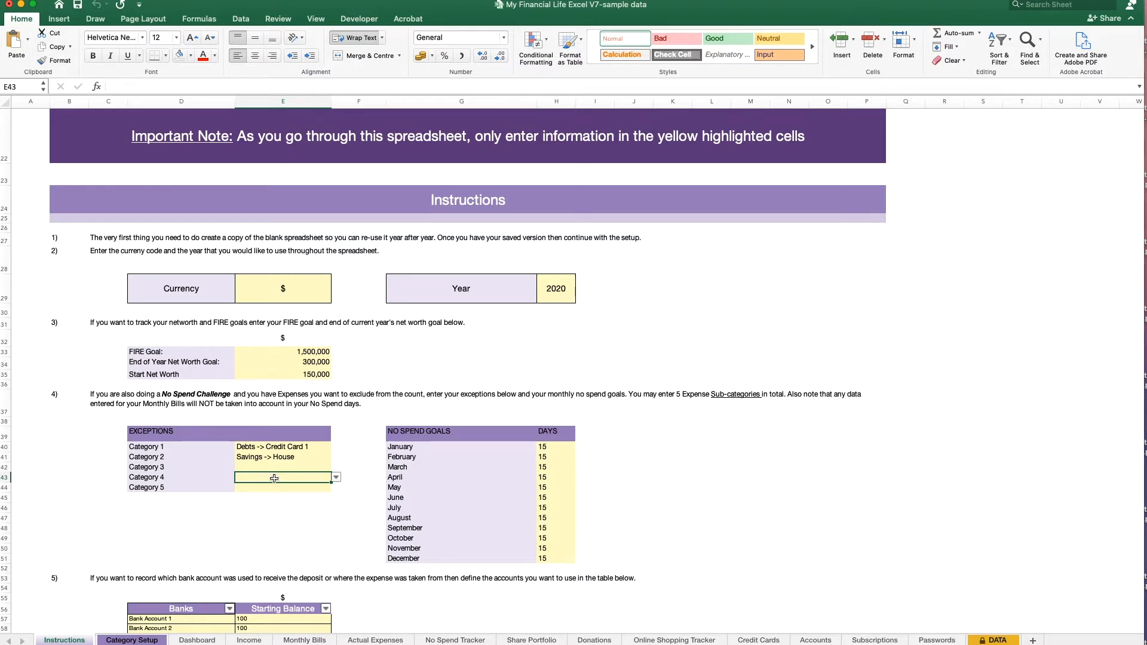
pyautogui.click(1138, 127)
pyautogui.moveTo(1139, 128); pyautogui.dragTo(1140, 134)
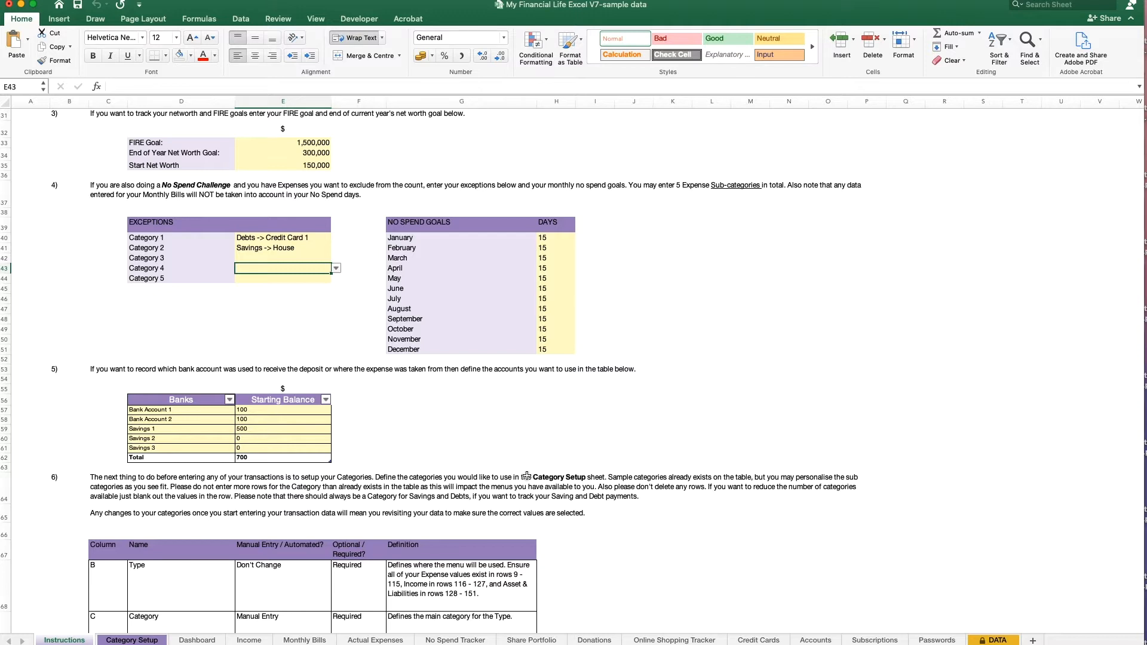
pyautogui.click(188, 409)
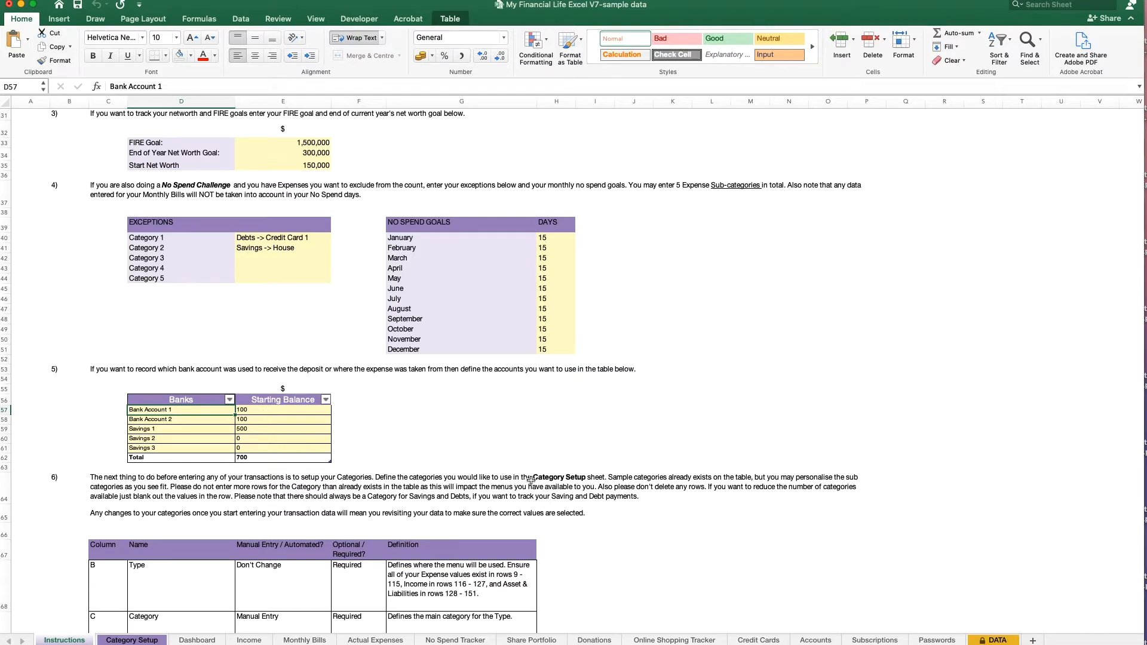
pyautogui.scroll(-1, 530, 481)
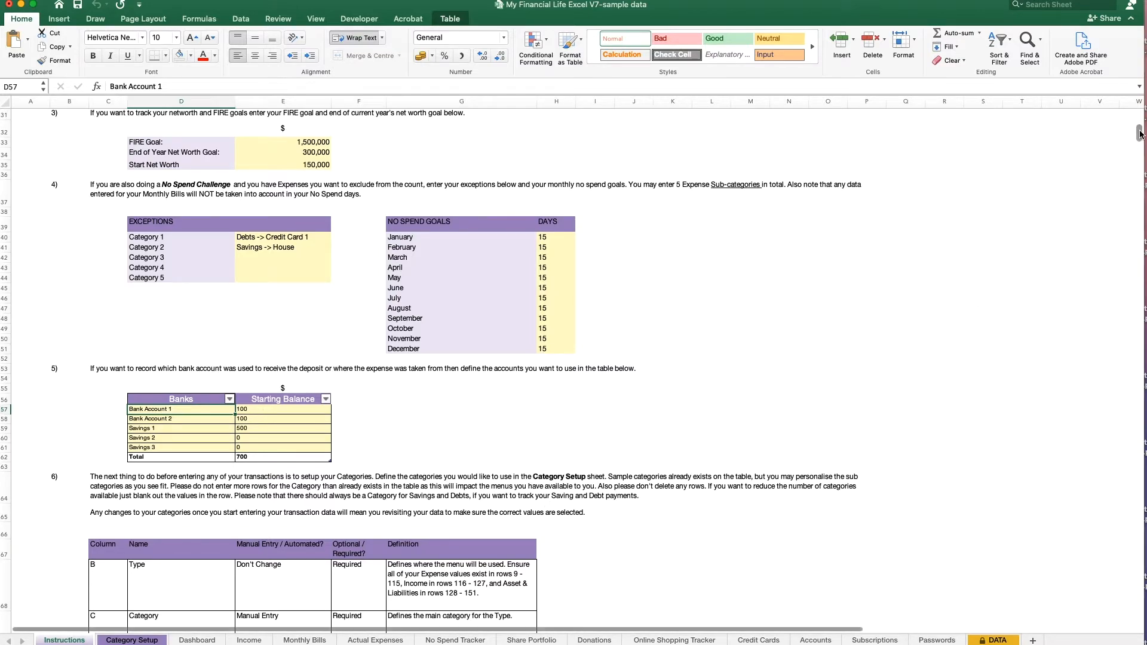
pyautogui.moveTo(1138, 133); pyautogui.dragTo(1122, 169)
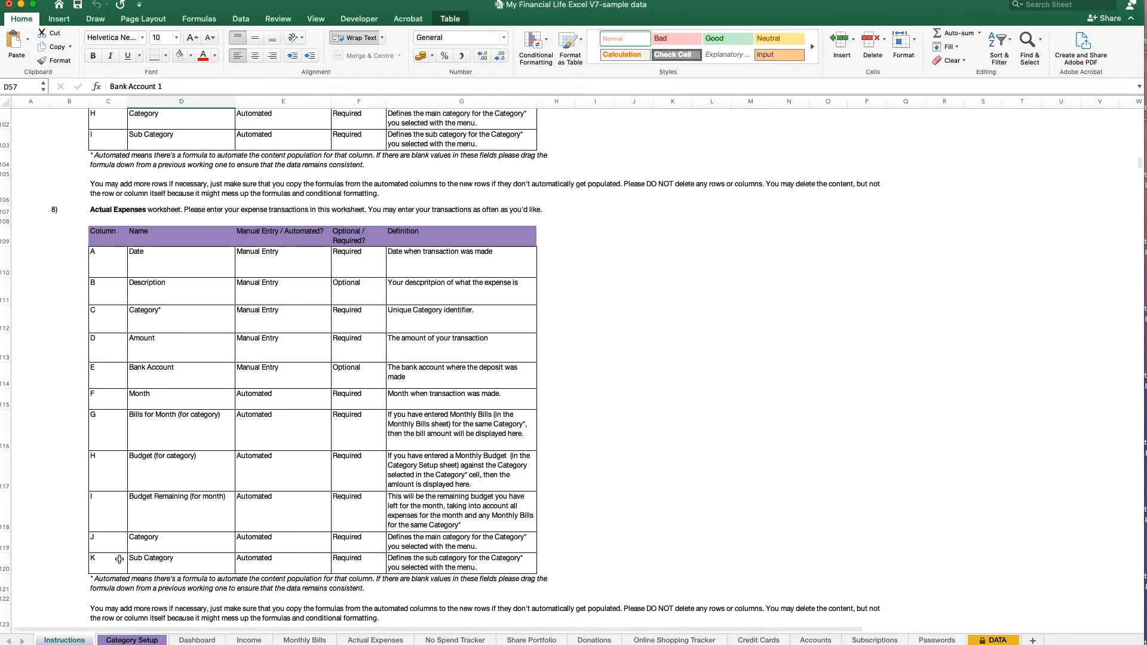
# Step: Open the Category Setup sheet and look through its expense, income and assets/liabilities categories from start to end
pyautogui.click(127, 640)
pyautogui.scroll(20, 315, 448)
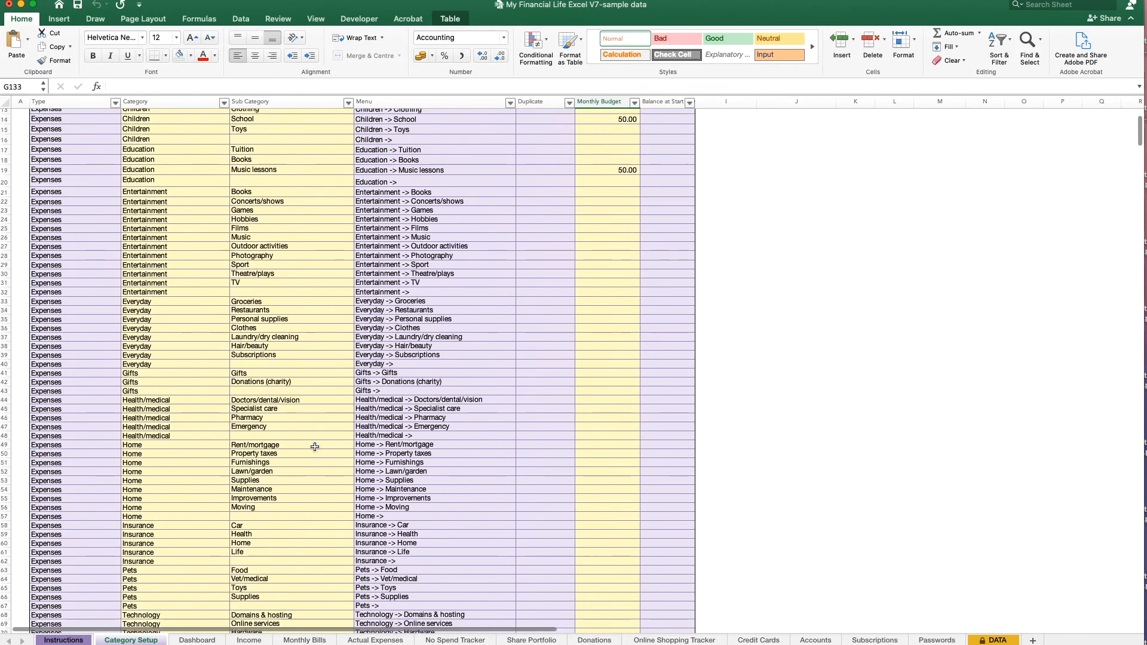
pyautogui.scroll(3, 315, 448)
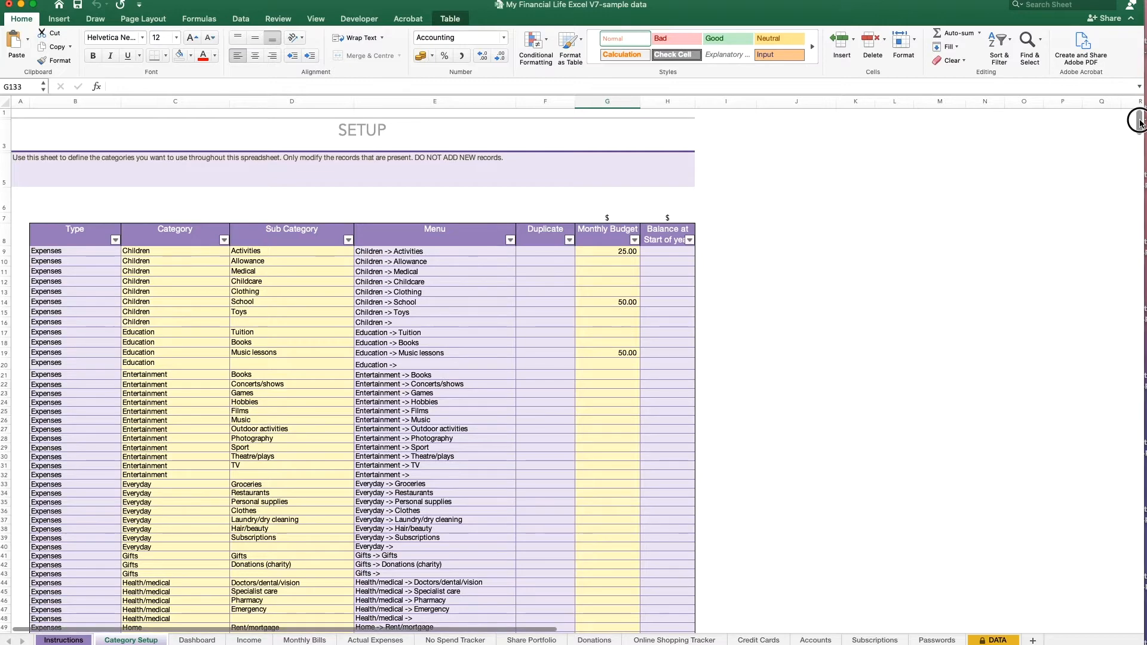
pyautogui.moveTo(1139, 117); pyautogui.dragTo(1142, 162)
pyautogui.scroll(4, 1140, 162)
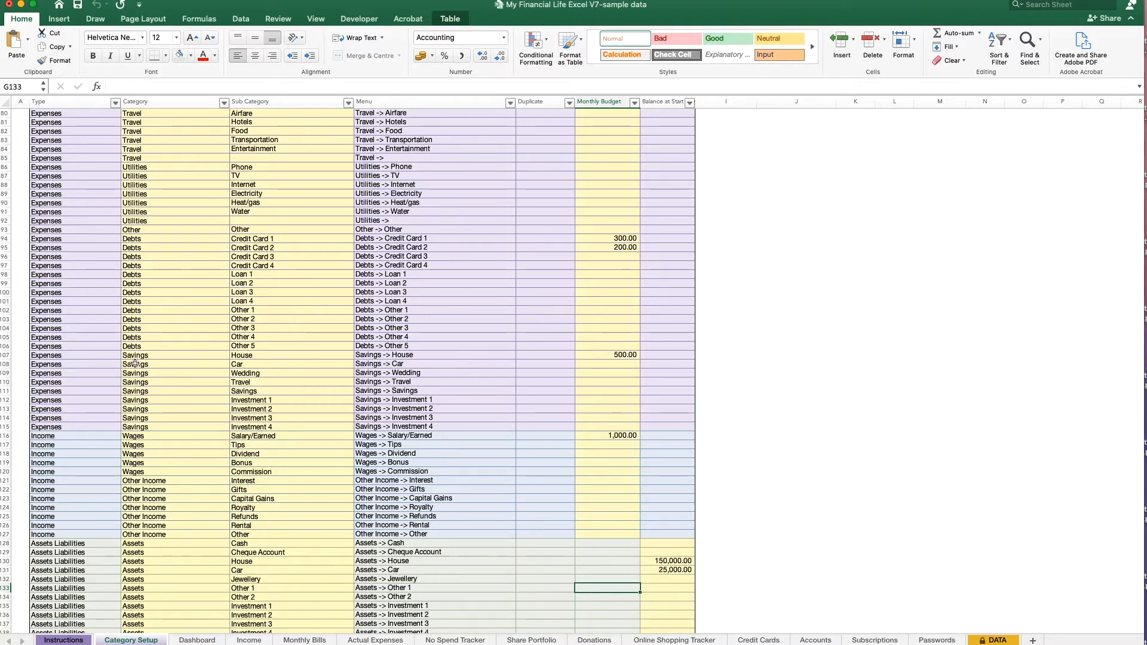
pyautogui.scroll(5, 176, 336)
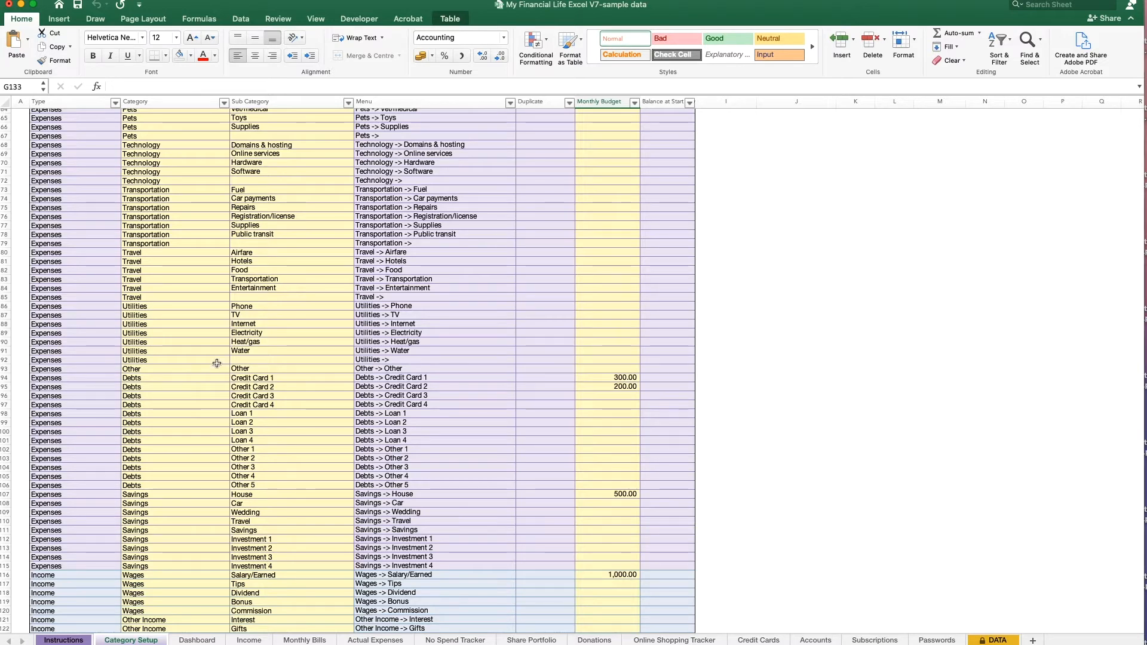
pyautogui.scroll(10, 248, 361)
pyautogui.scroll(1, 247, 360)
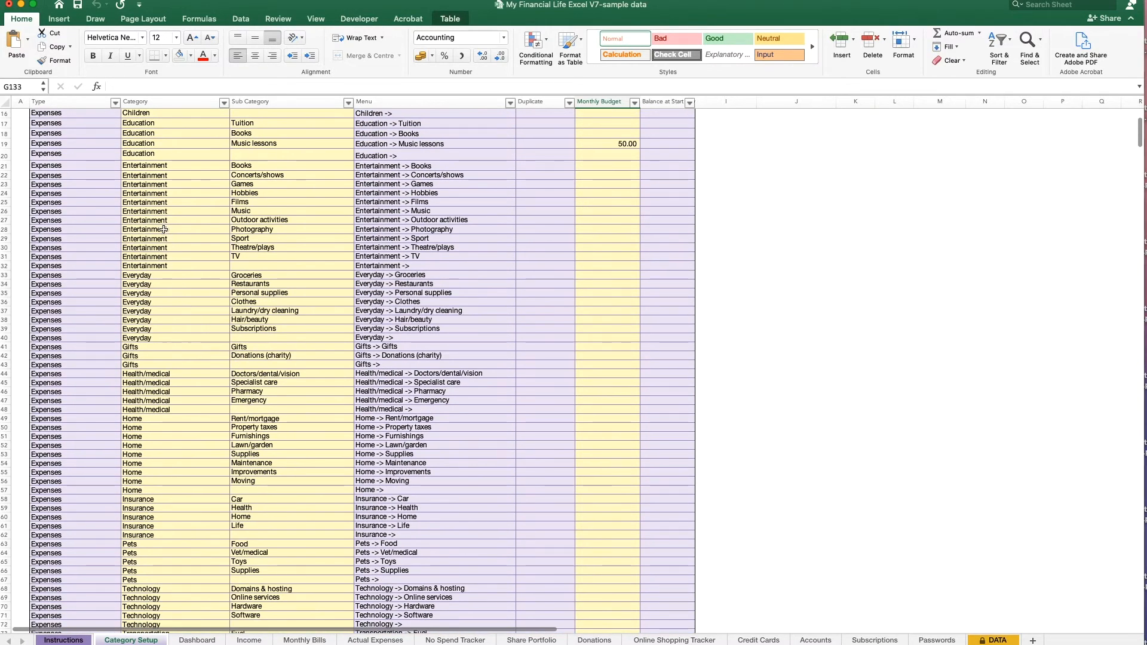
pyautogui.scroll(5, 165, 206)
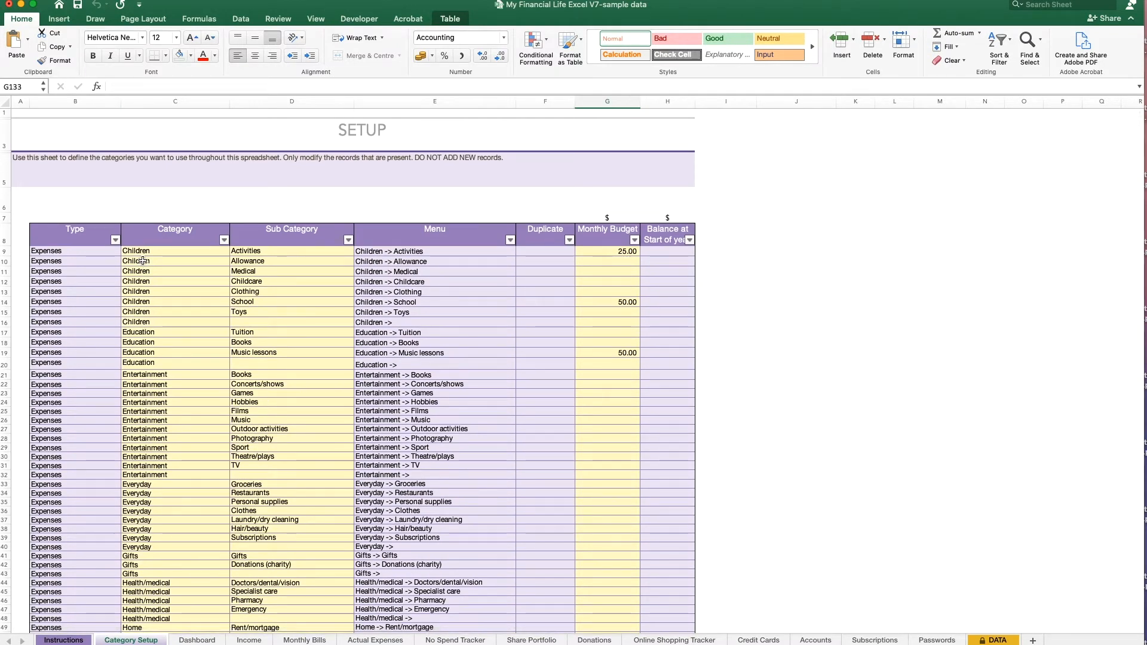
# Step: Inspect the first Children row's category, sub category and Menu formula in cells C9 to E9
pyautogui.click(173, 252)
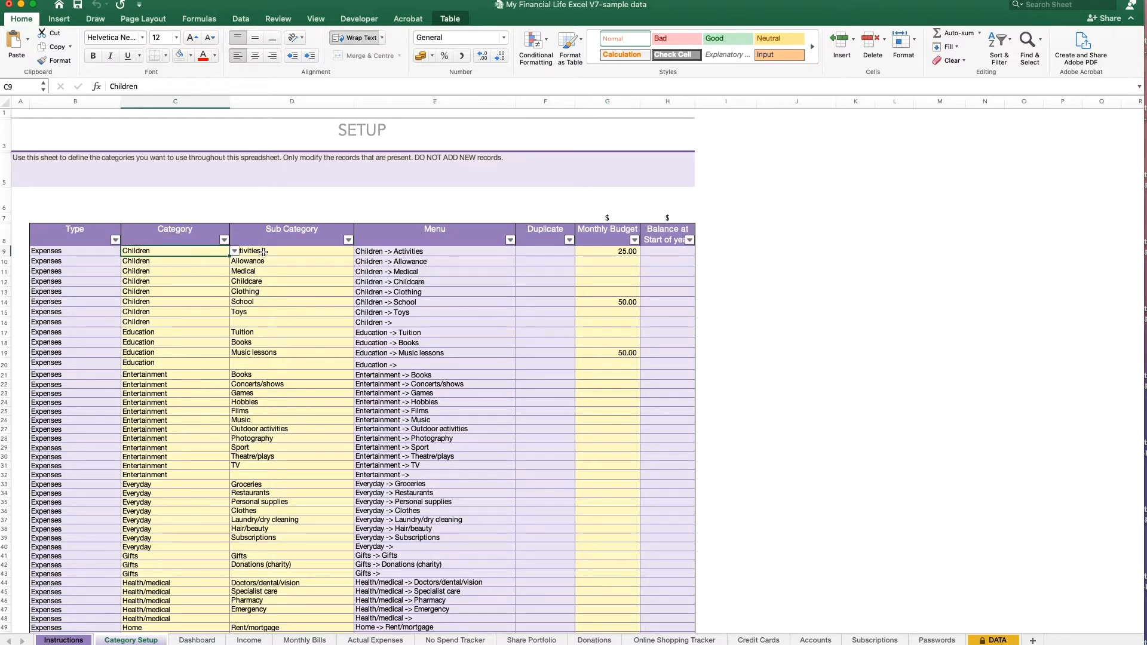
pyautogui.press('Right')
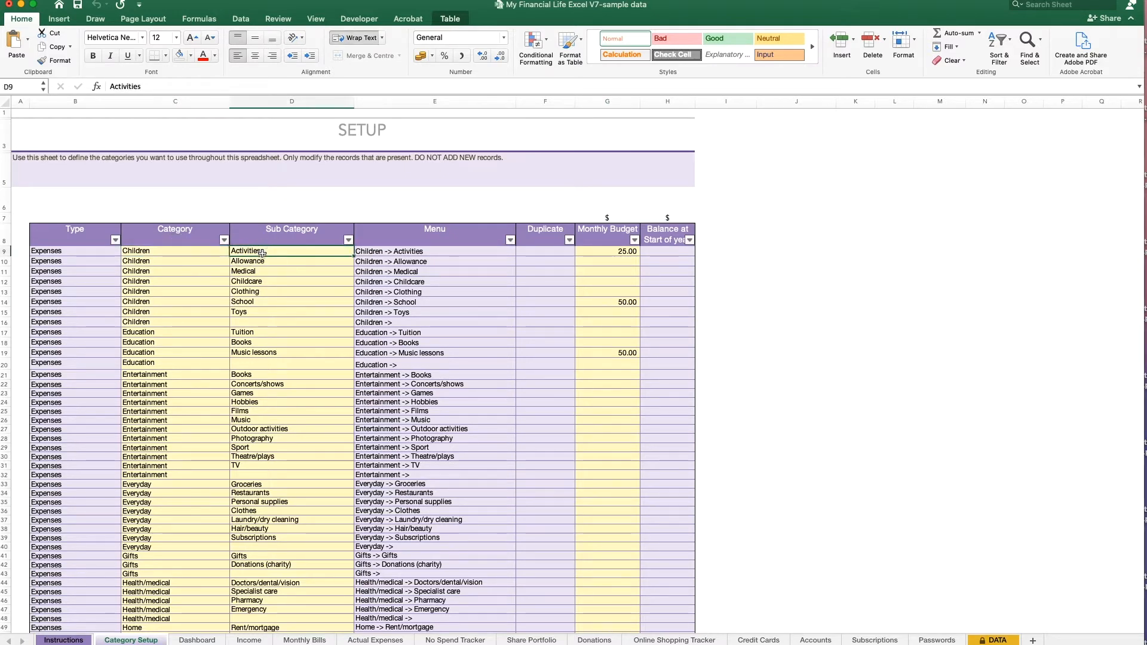
pyautogui.click(408, 252)
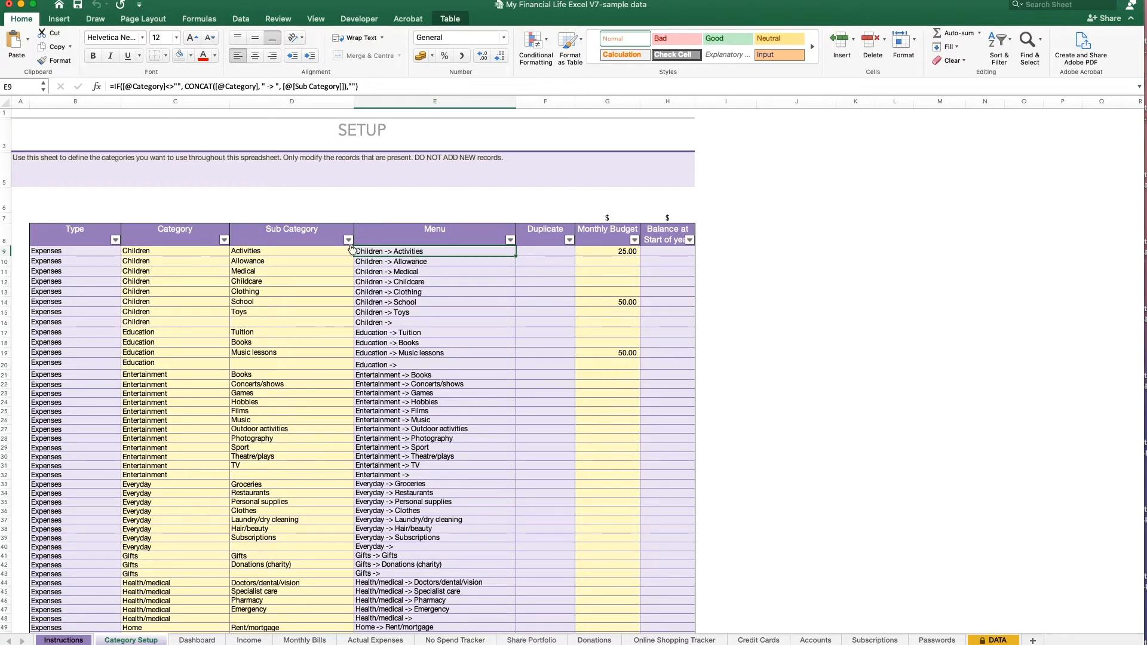
# Step: Change the sub category in D9 to Toys to try out the Duplicate check
pyautogui.click(311, 254)
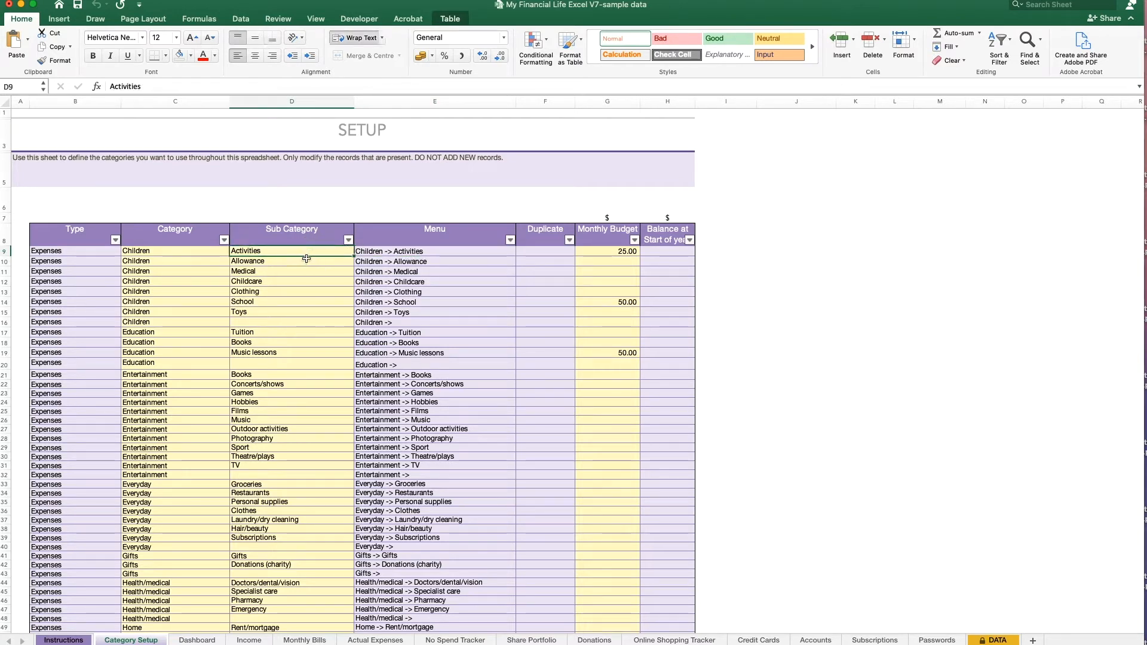
pyautogui.write('Toys')
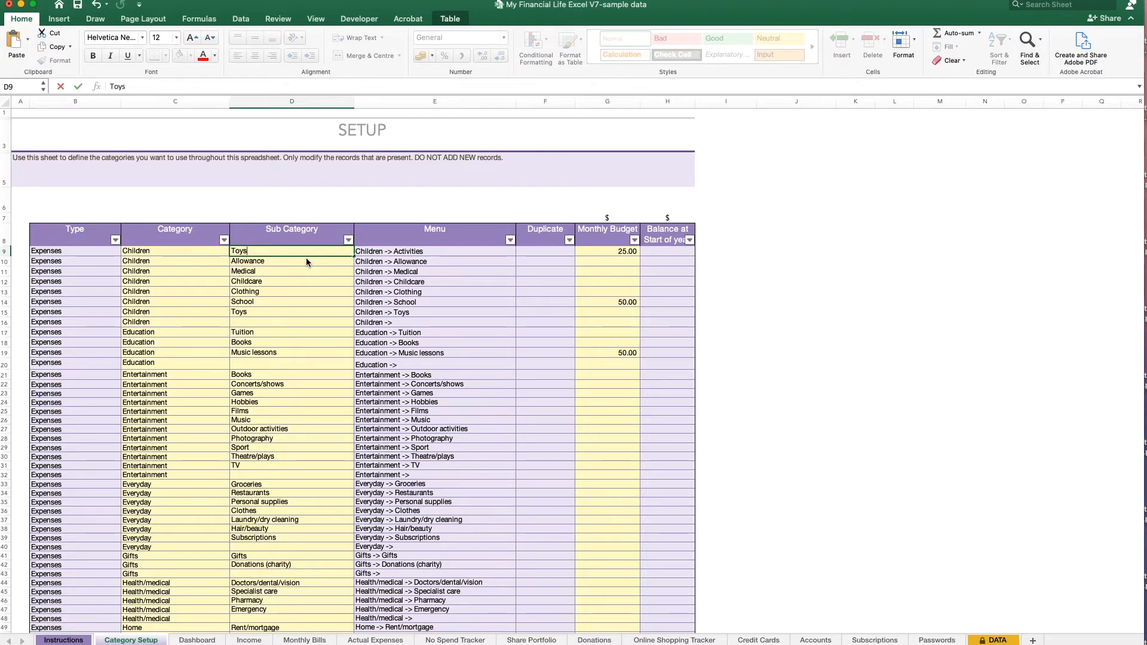
pyautogui.click(313, 291)
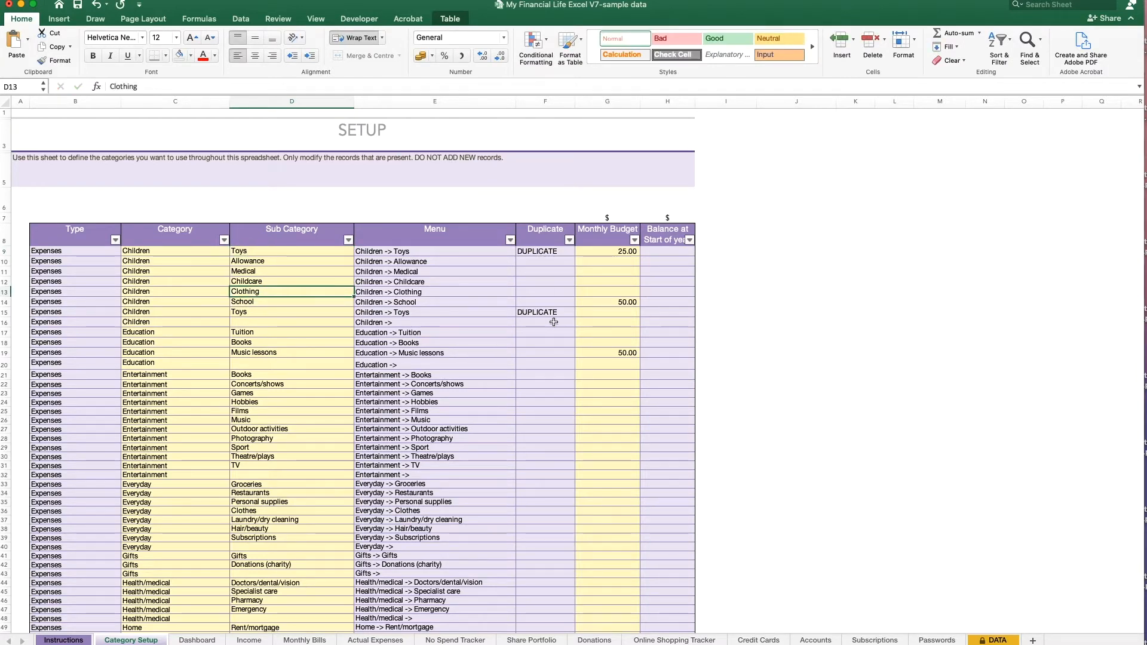
# Step: Restore the sub category in D9 to Activities
pyautogui.click(257, 253)
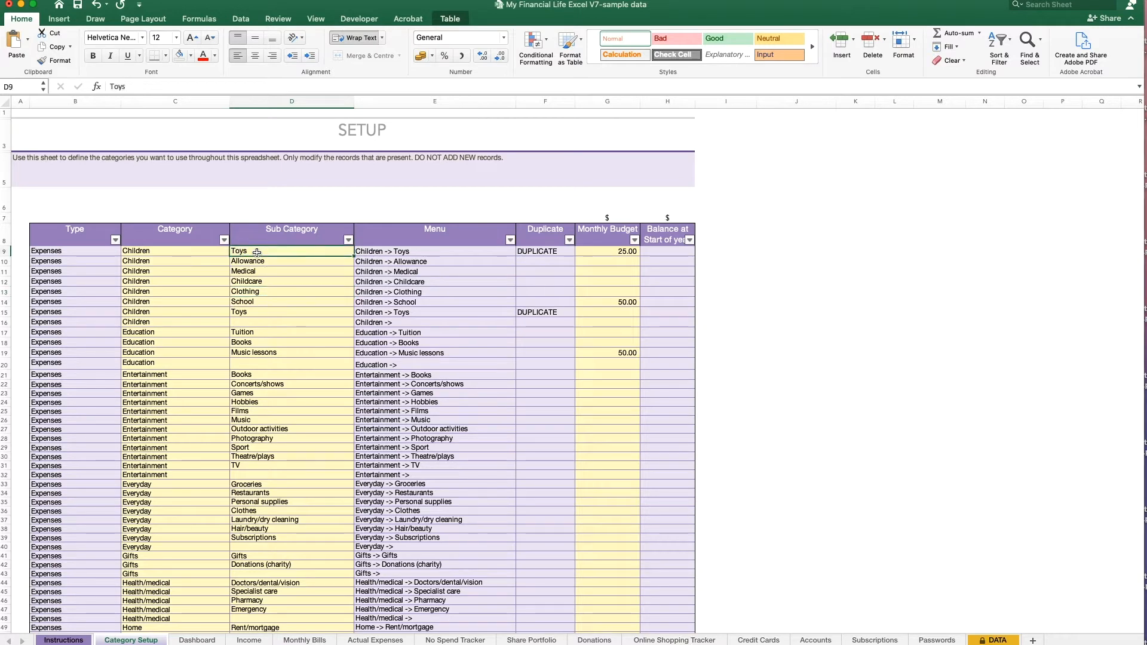
pyautogui.write('Activ')
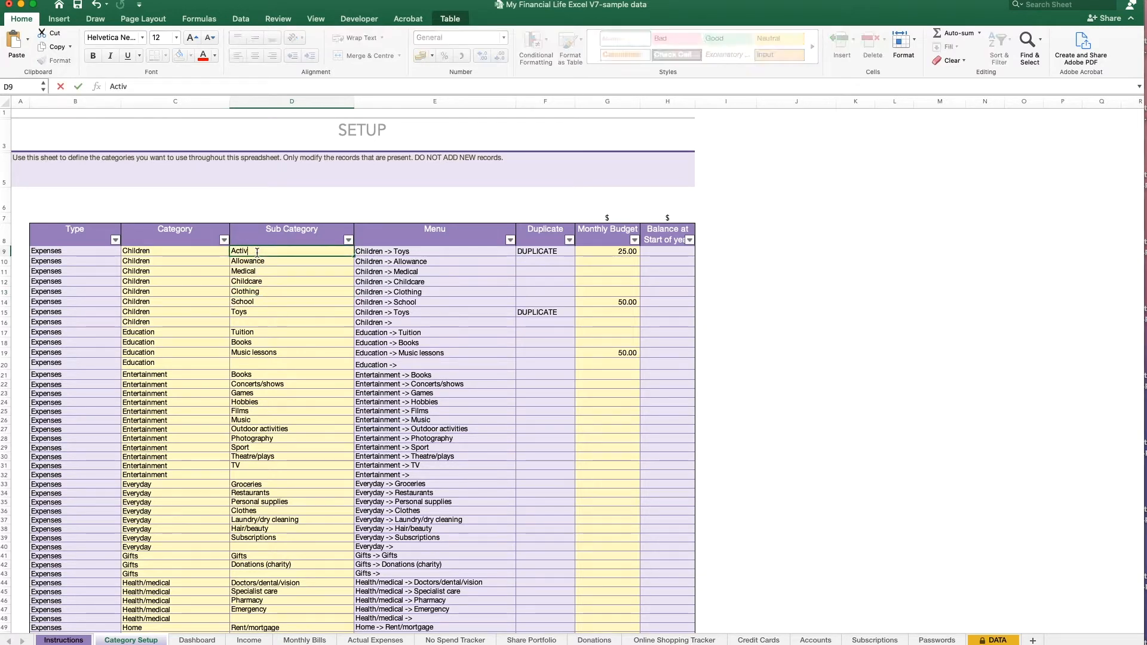
pyautogui.write('ities')
pyautogui.click(208, 301)
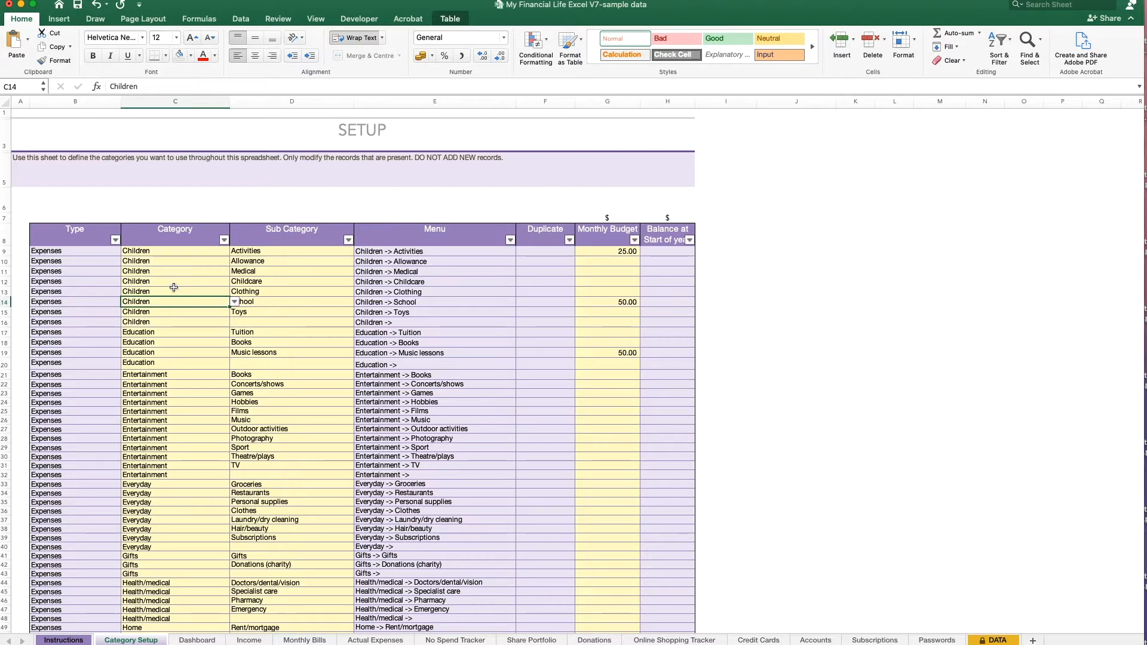
# Step: Examine the full list of category options offered for the Clothing row in C13, leaving the list without choosing one
pyautogui.click(164, 292)
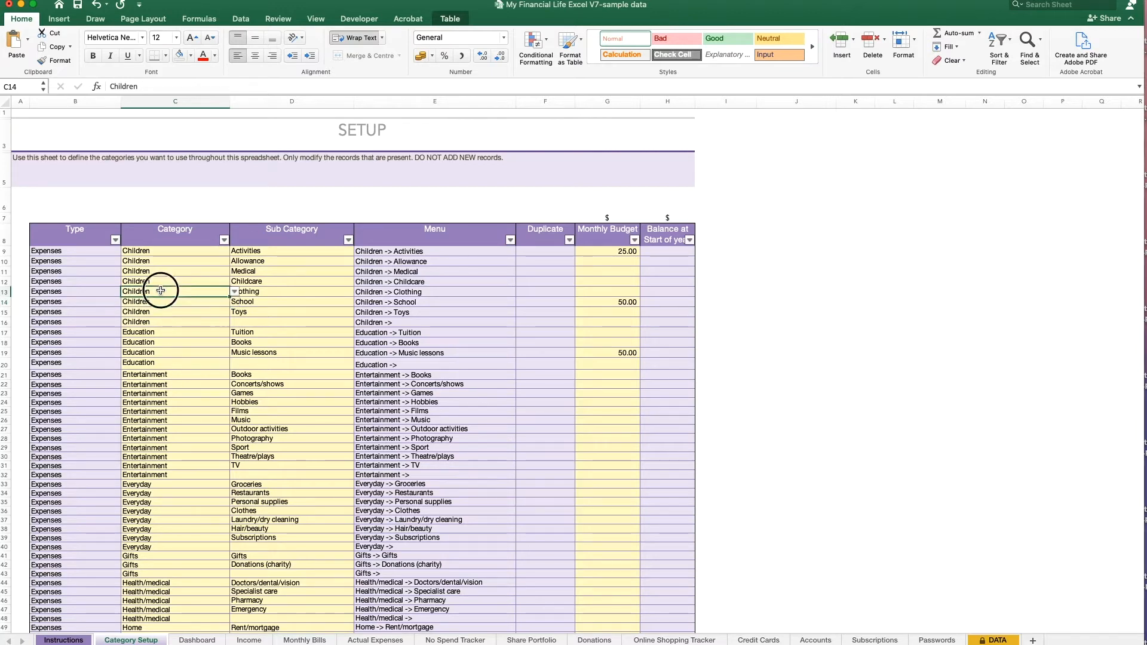
pyautogui.click(233, 292)
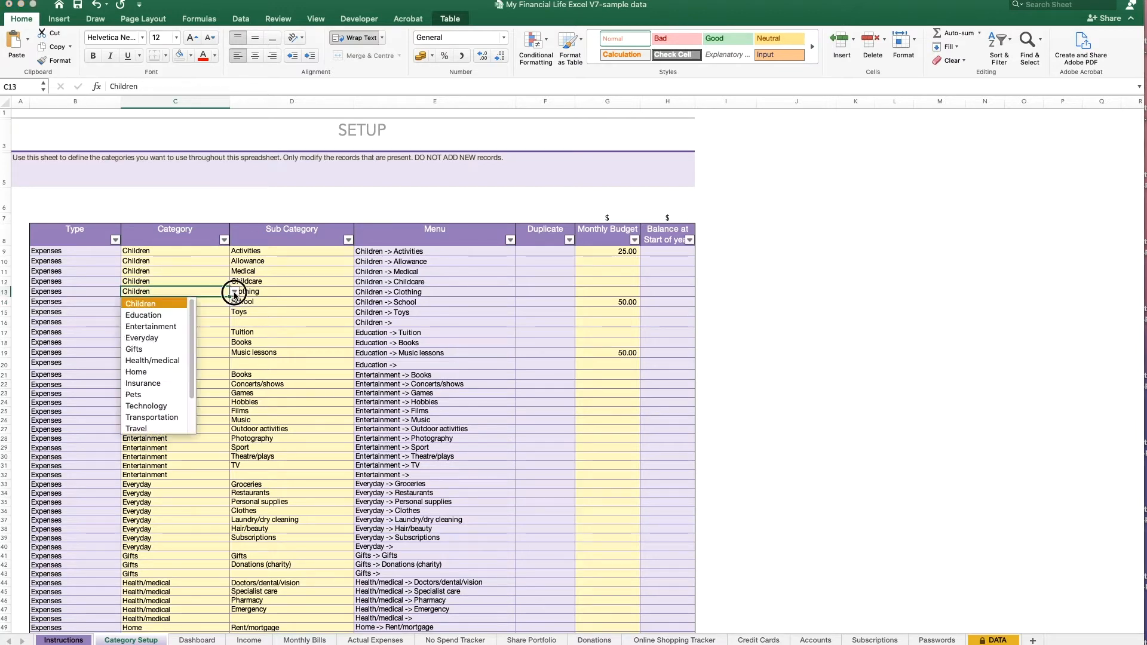
pyautogui.click(192, 310)
pyautogui.moveTo(192, 310); pyautogui.dragTo(188, 377)
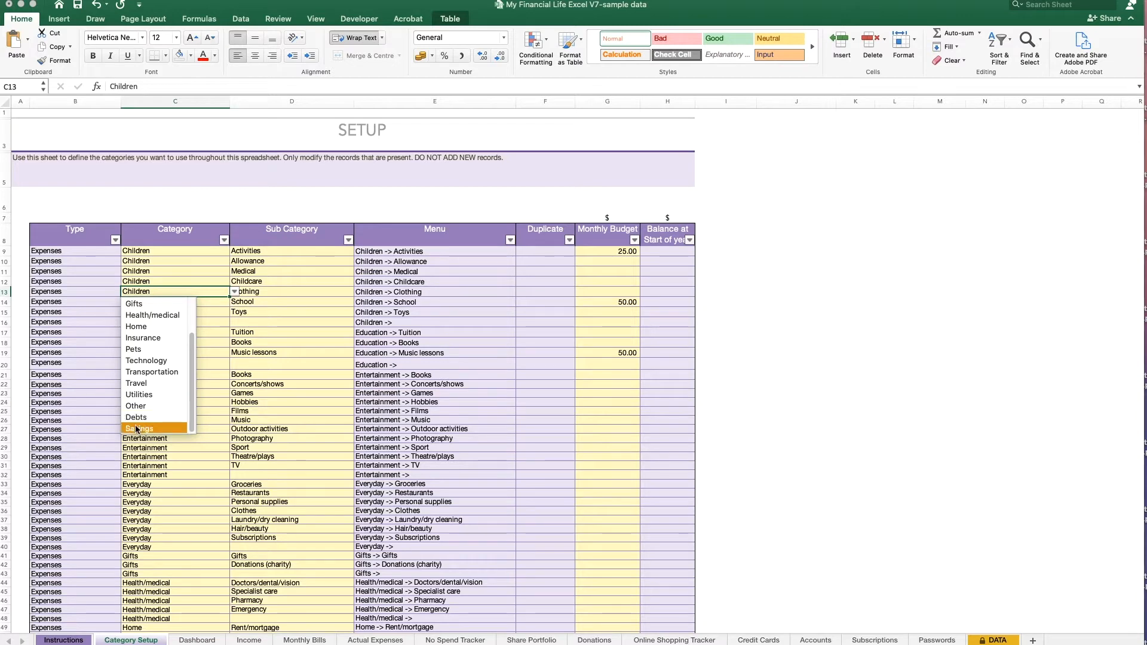
pyautogui.click(183, 475)
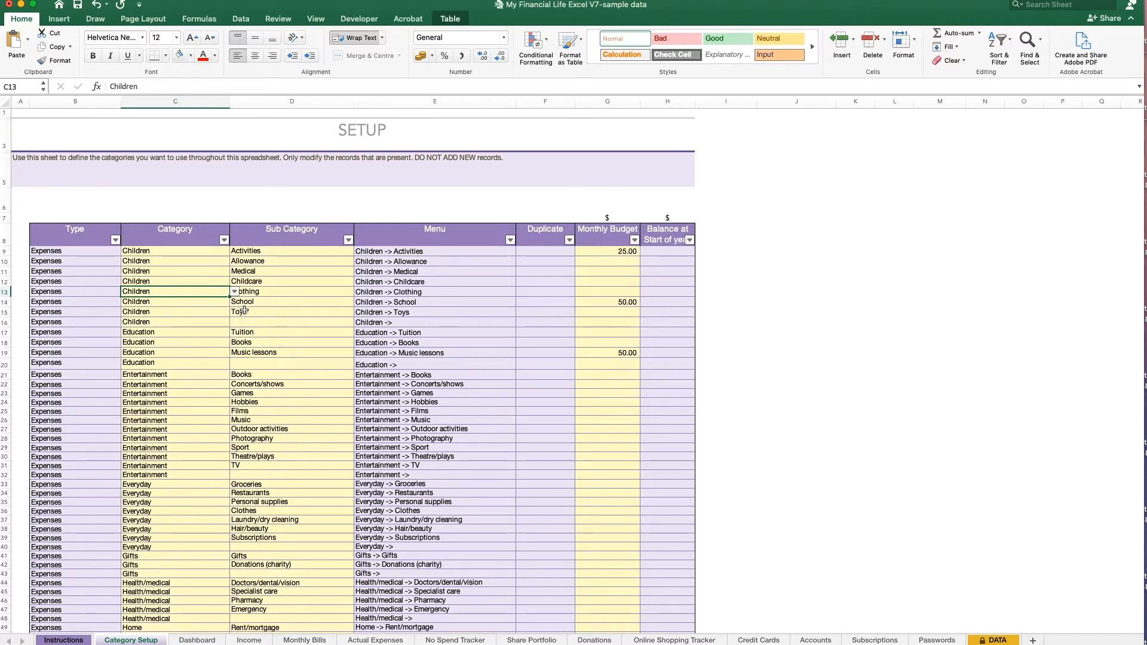
pyautogui.click(233, 293)
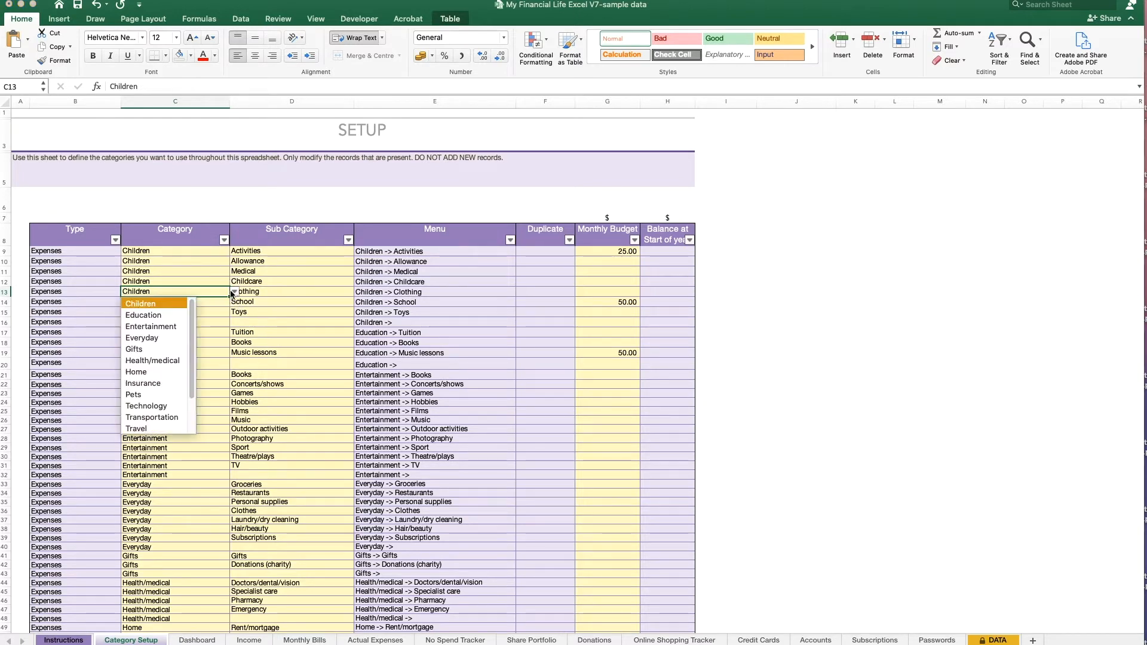
pyautogui.scroll(-4, 191, 382)
pyautogui.scroll(4, 192, 382)
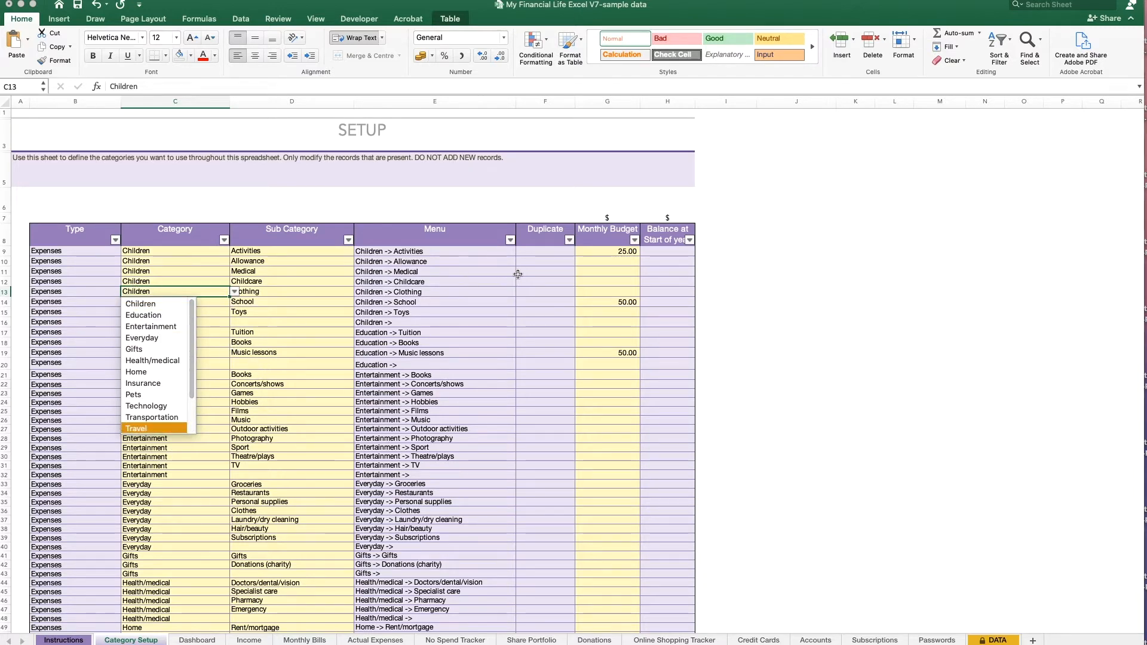
pyautogui.press('Escape')
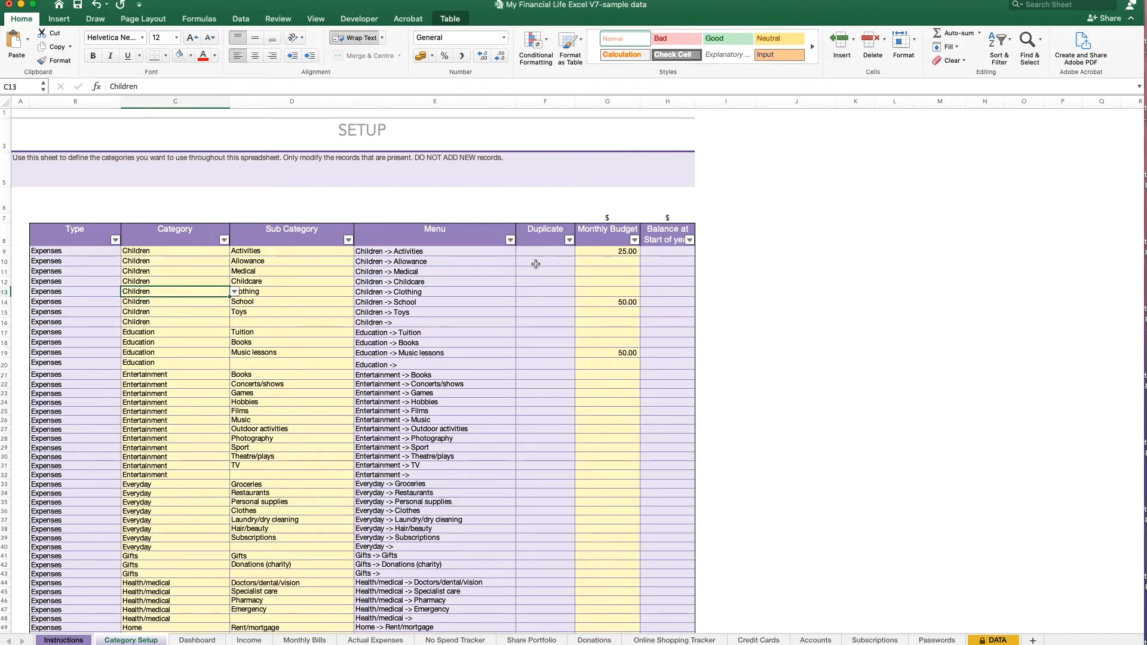
# Step: Check the Monthly Budget entries for Children Activities, Children School, Credit Card 1 and Salary/Earned
pyautogui.click(609, 251)
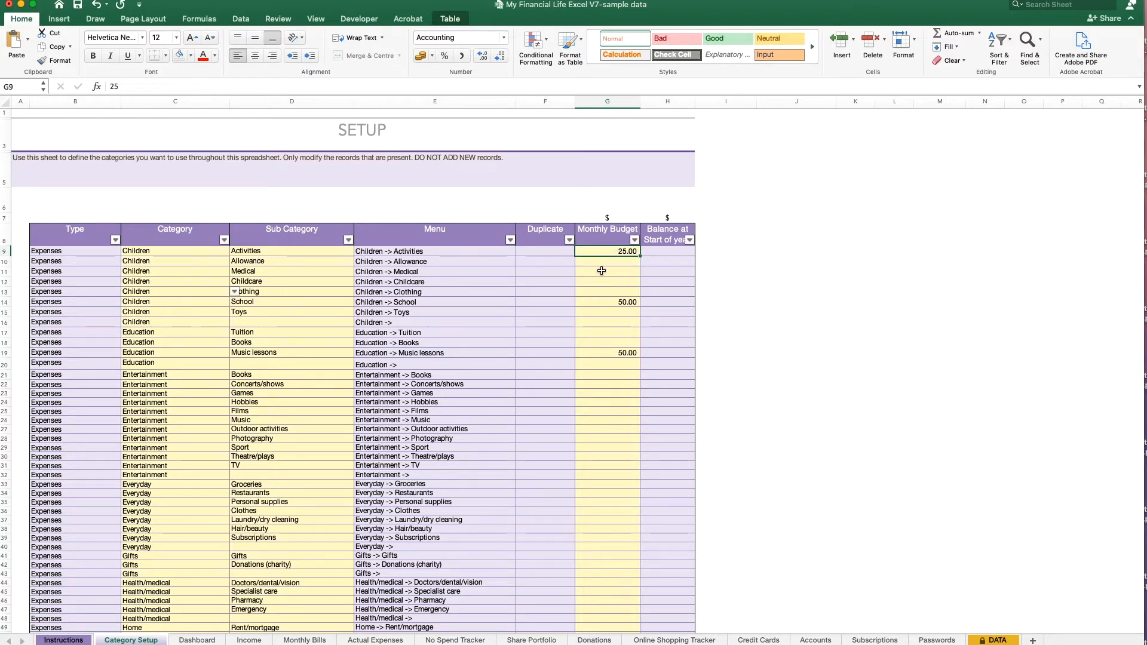
pyautogui.click(600, 303)
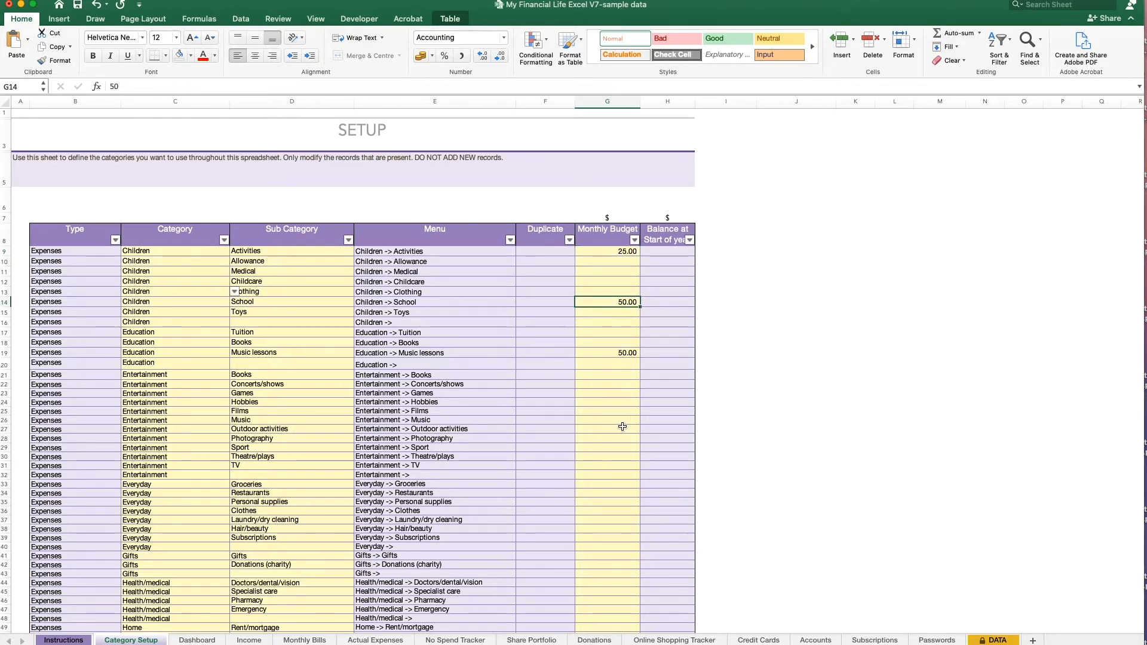
pyautogui.scroll(-5, 627, 422)
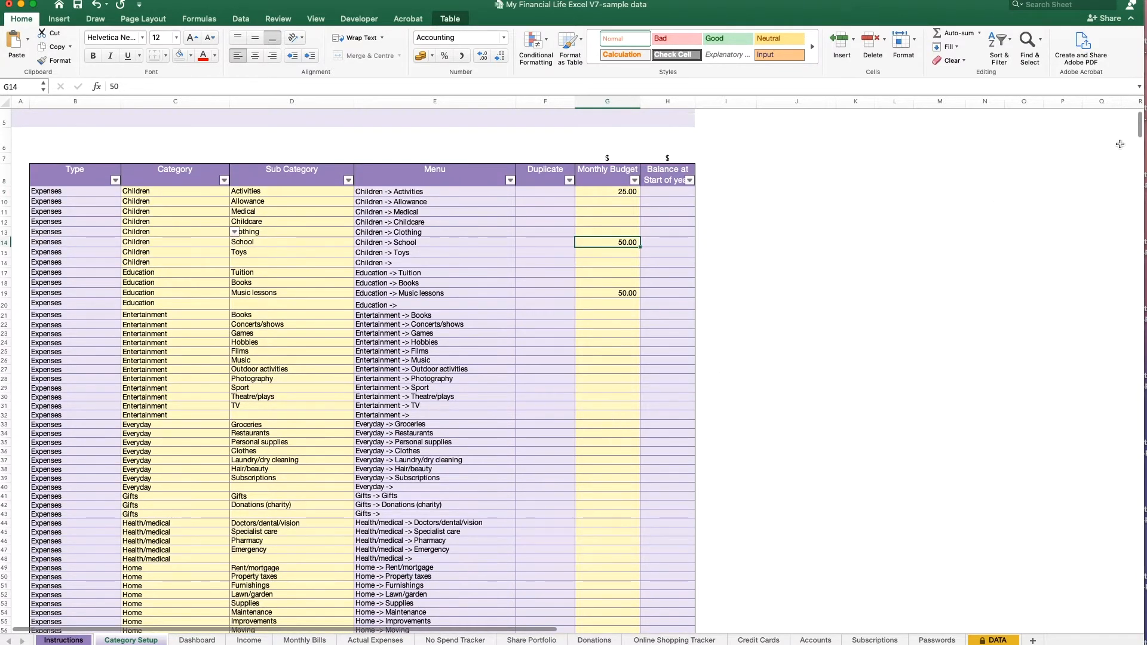
pyautogui.moveTo(1141, 126); pyautogui.dragTo(1143, 160)
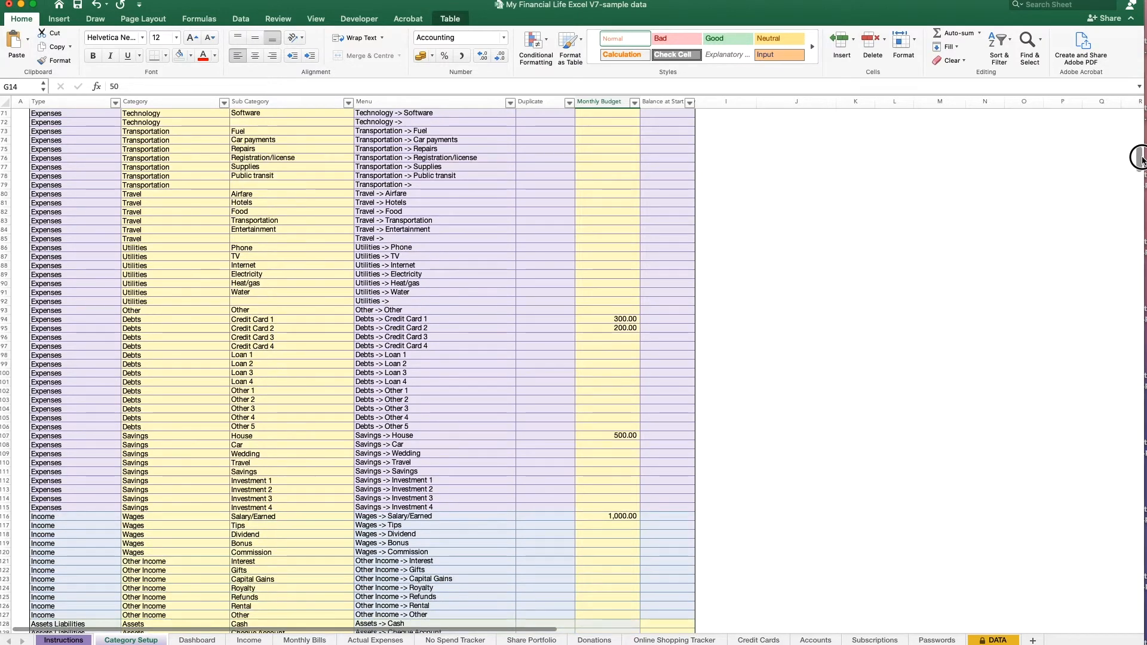
pyautogui.click(594, 318)
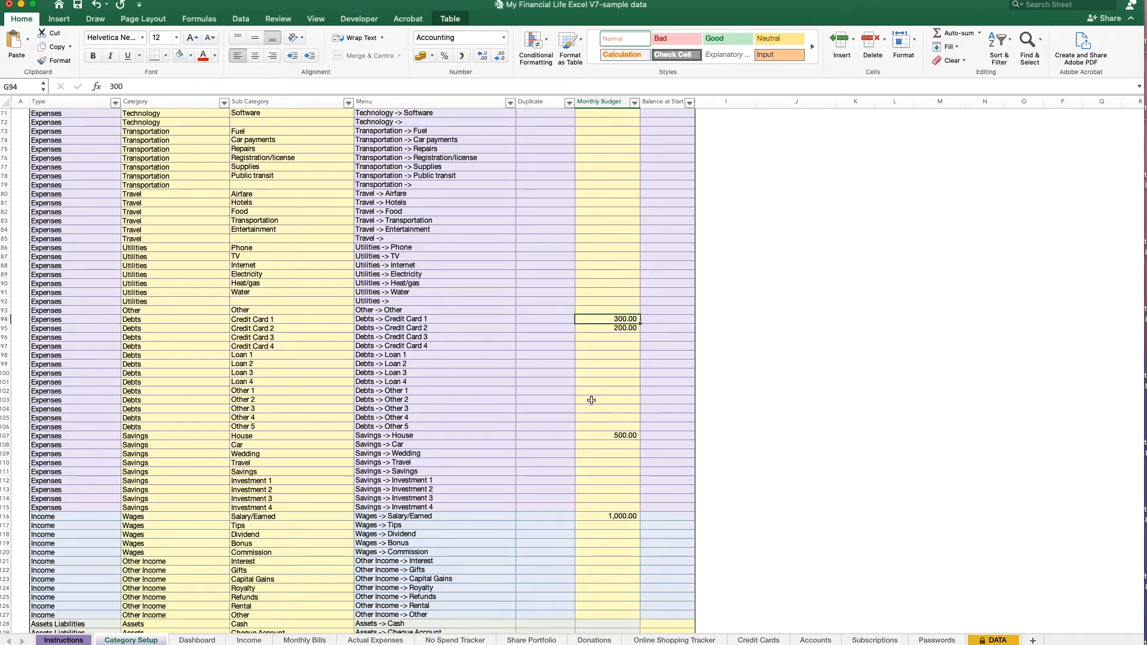
pyautogui.click(595, 516)
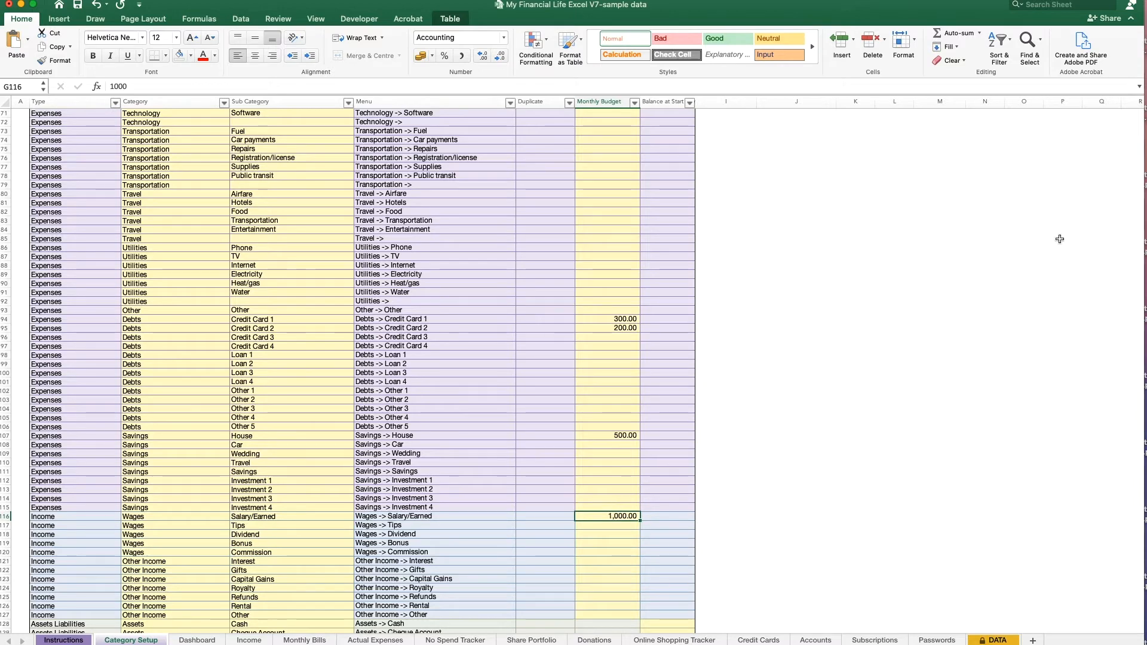
# Step: Check the Balance at Start of year entries for the House asset and the Credit Card 1 liability
pyautogui.scroll(3, 596, 401)
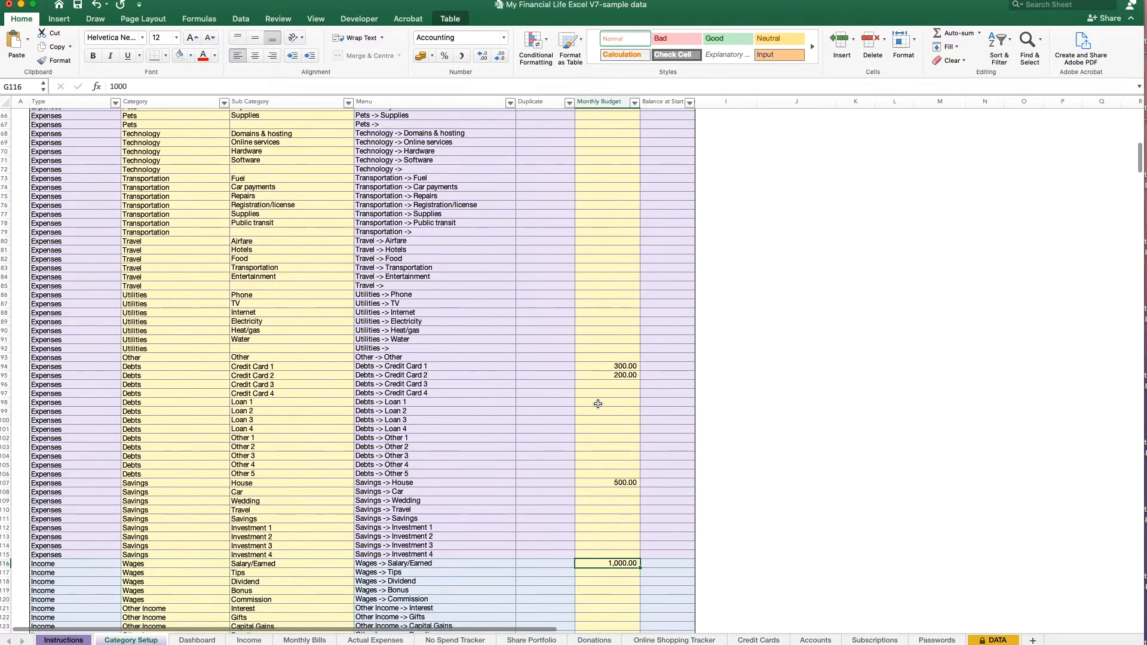
pyautogui.moveTo(1142, 155); pyautogui.dragTo(1137, 179)
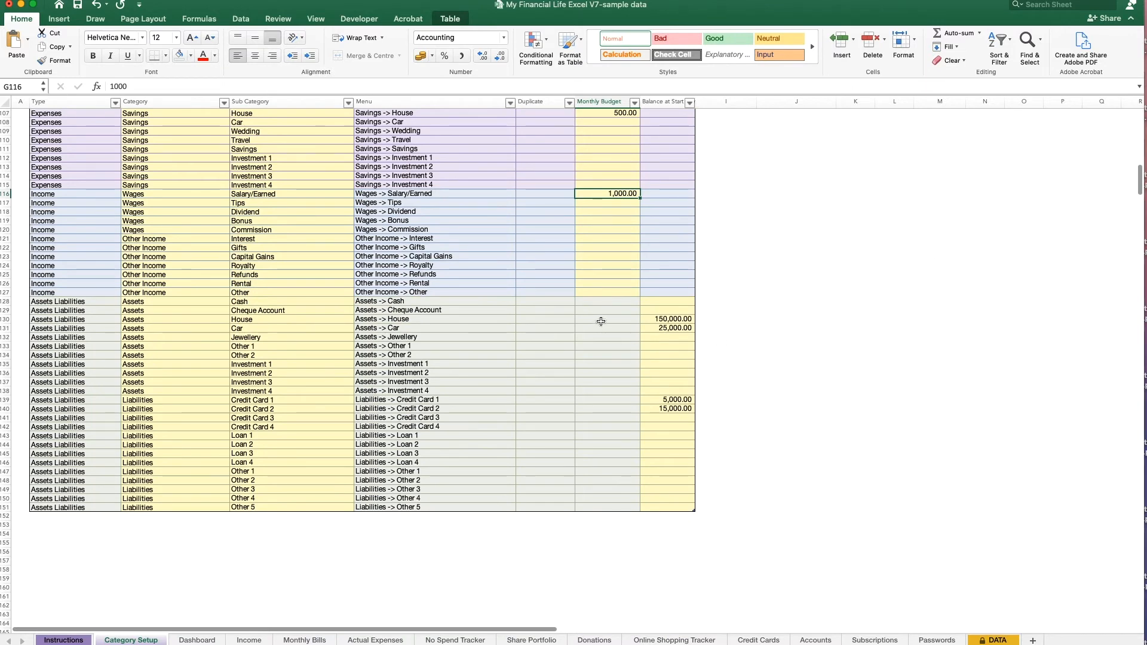
pyautogui.click(661, 319)
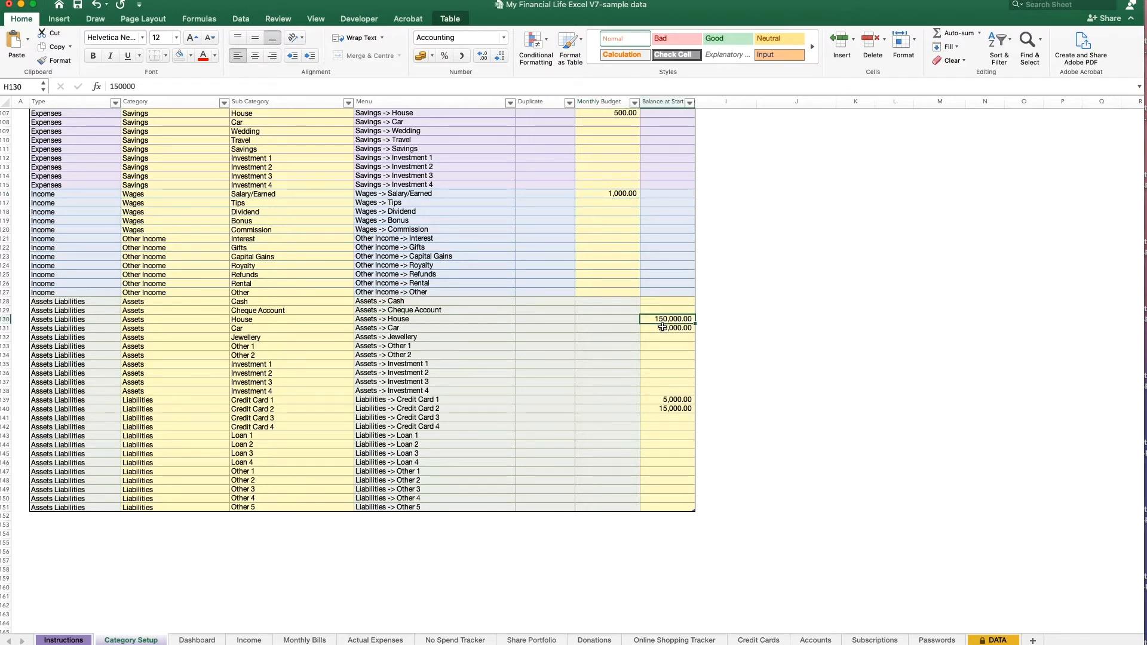
pyautogui.click(652, 400)
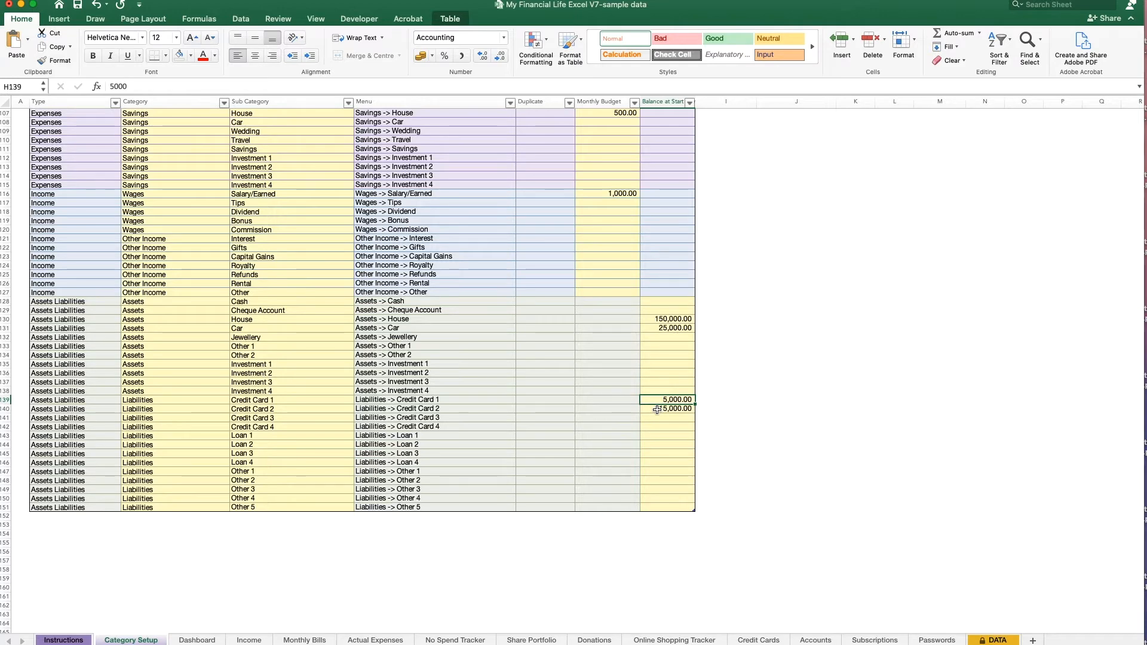
pyautogui.scroll(20, 524, 301)
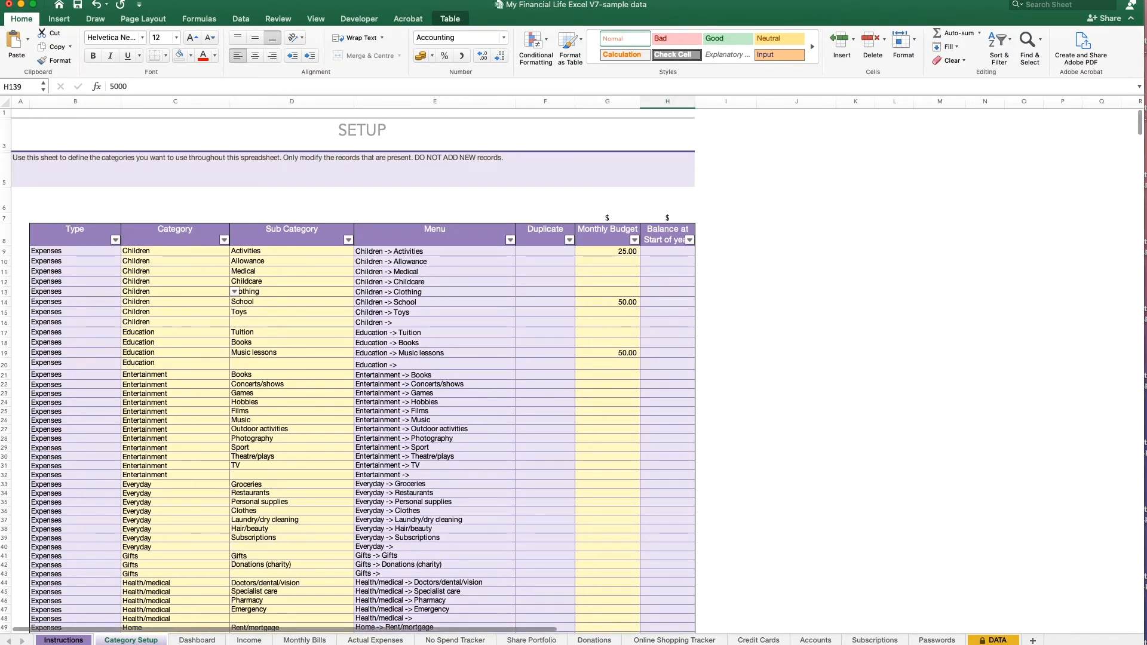
# Step: On the Income sheet, check the Month formula in F39 and the category options in C10, keeping Wages -> Salary/Earned
pyautogui.click(242, 640)
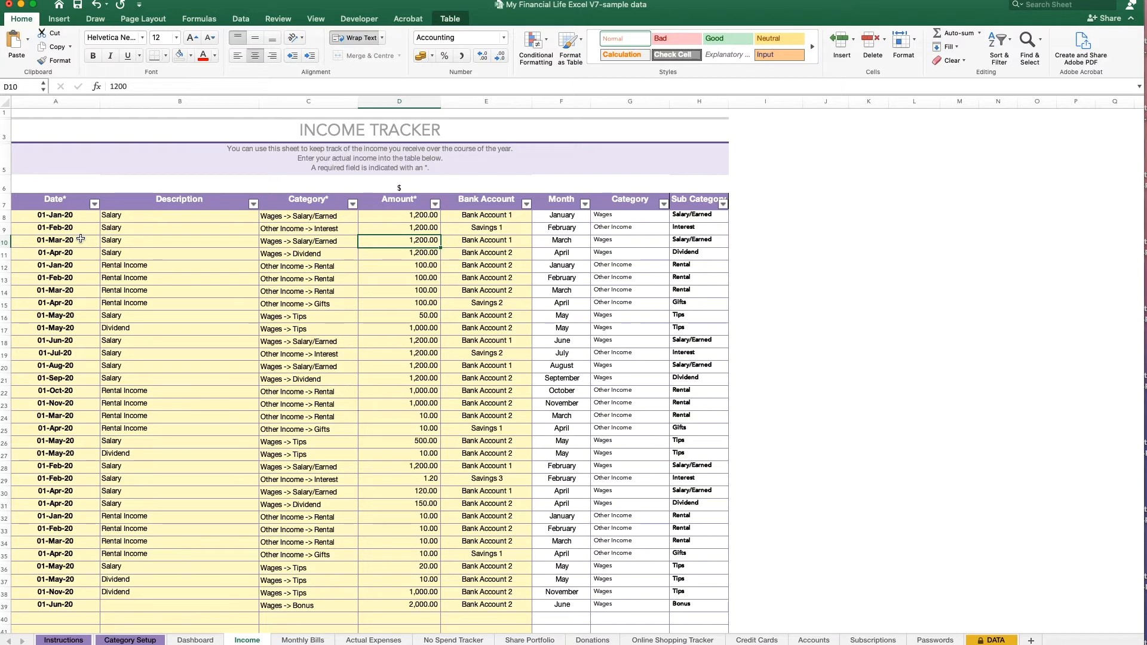
pyautogui.click(545, 604)
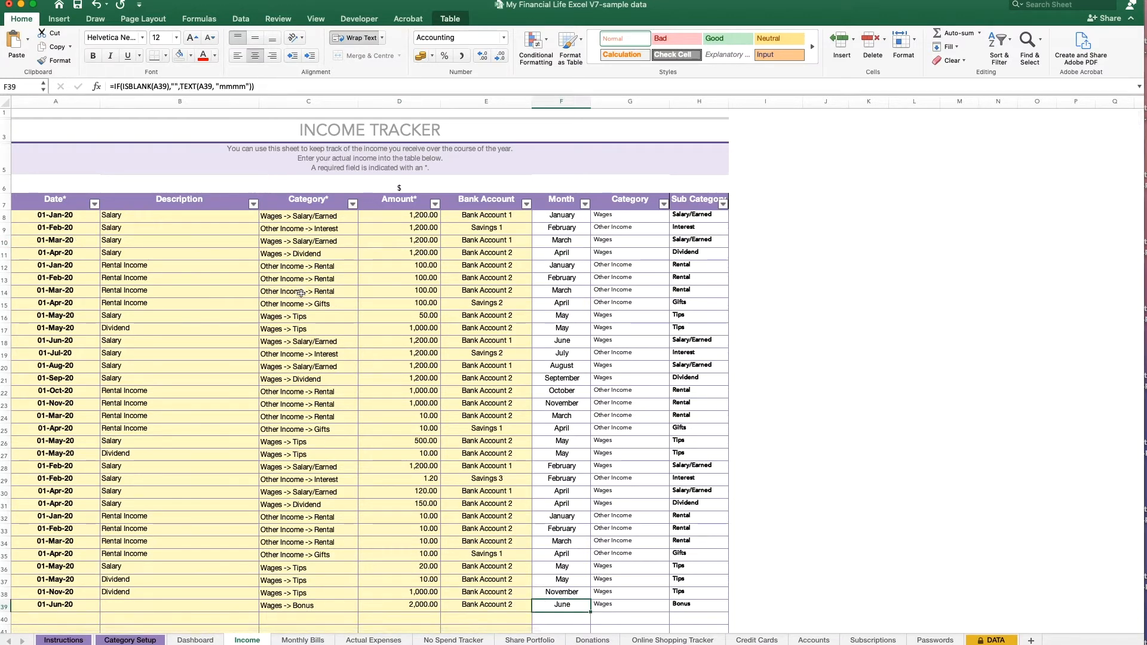
pyautogui.click(308, 240)
pyautogui.click(363, 241)
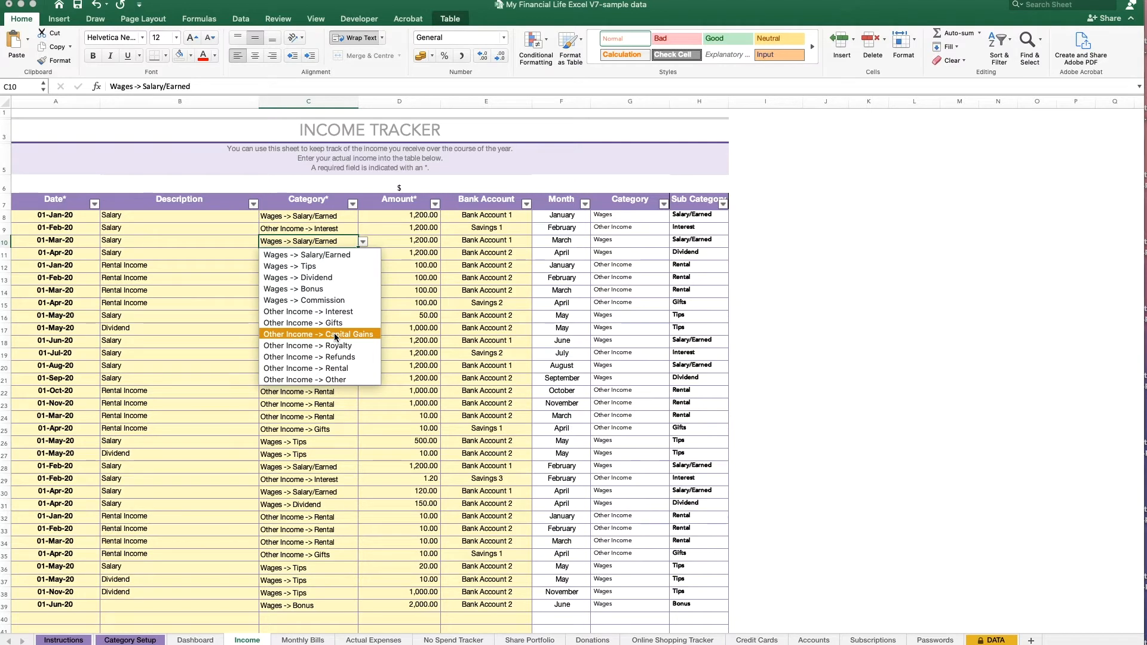
pyautogui.click(289, 253)
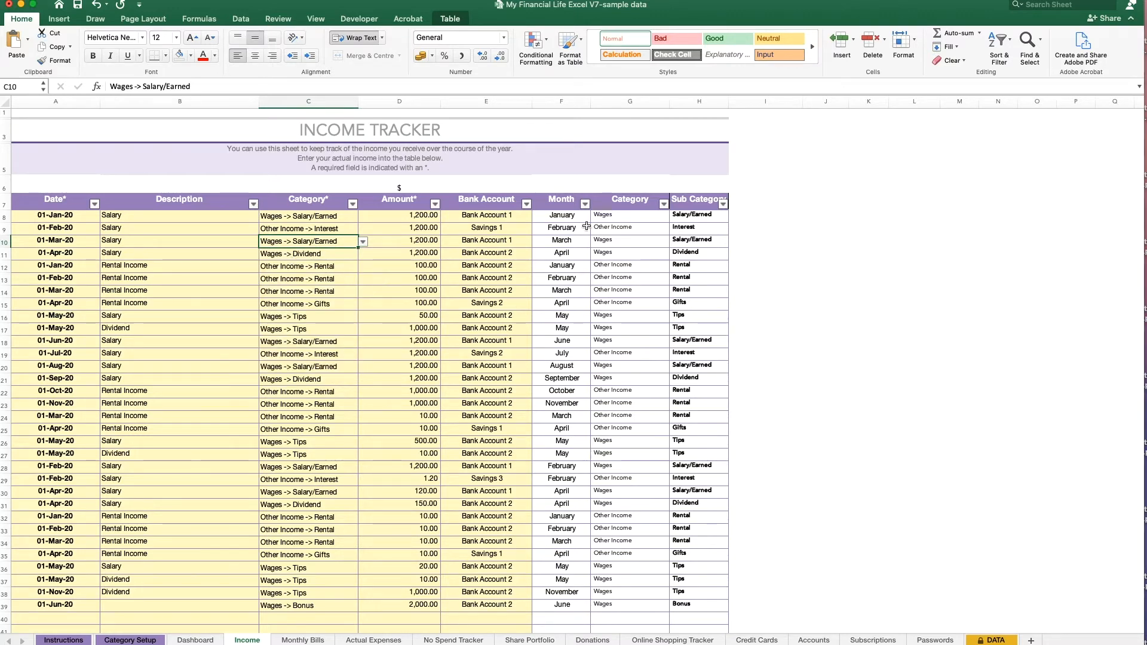
# Step: Check the Category and Sub Category formulas in row 11 and the bank account options in E8, leaving the list without choosing
pyautogui.click(606, 255)
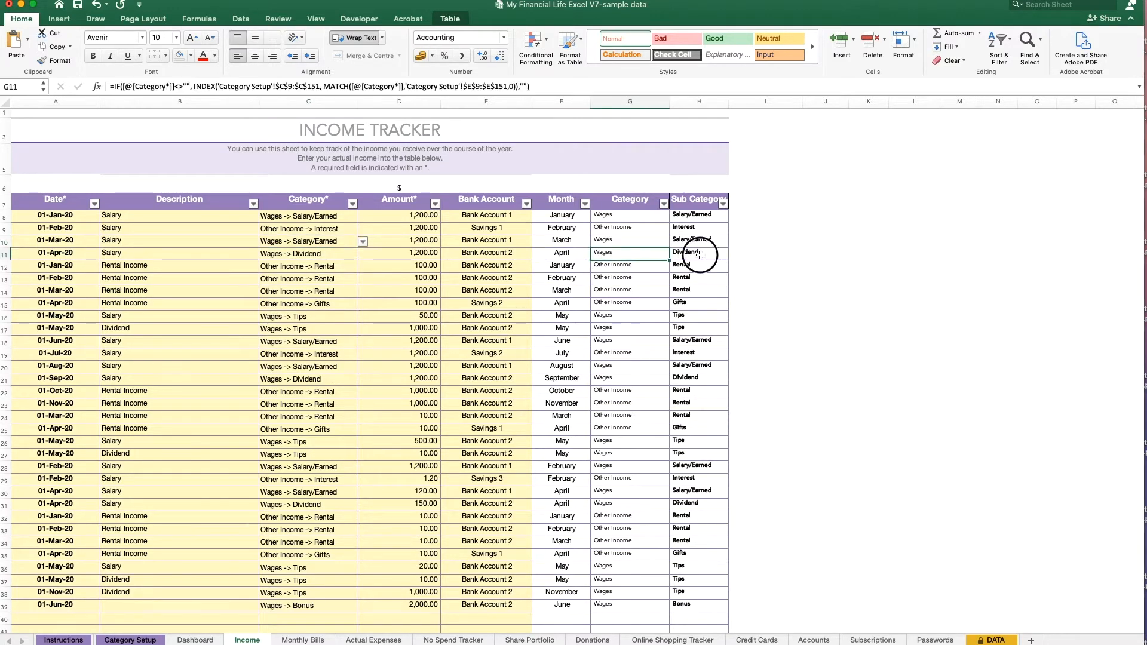
pyautogui.click(700, 256)
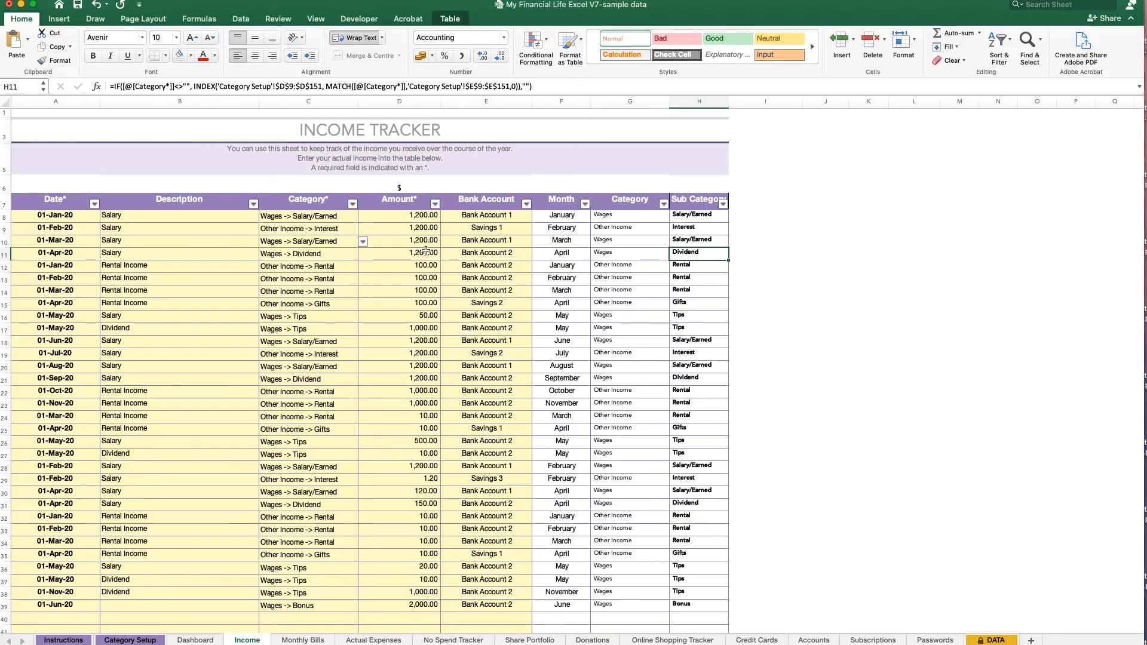
pyautogui.click(514, 216)
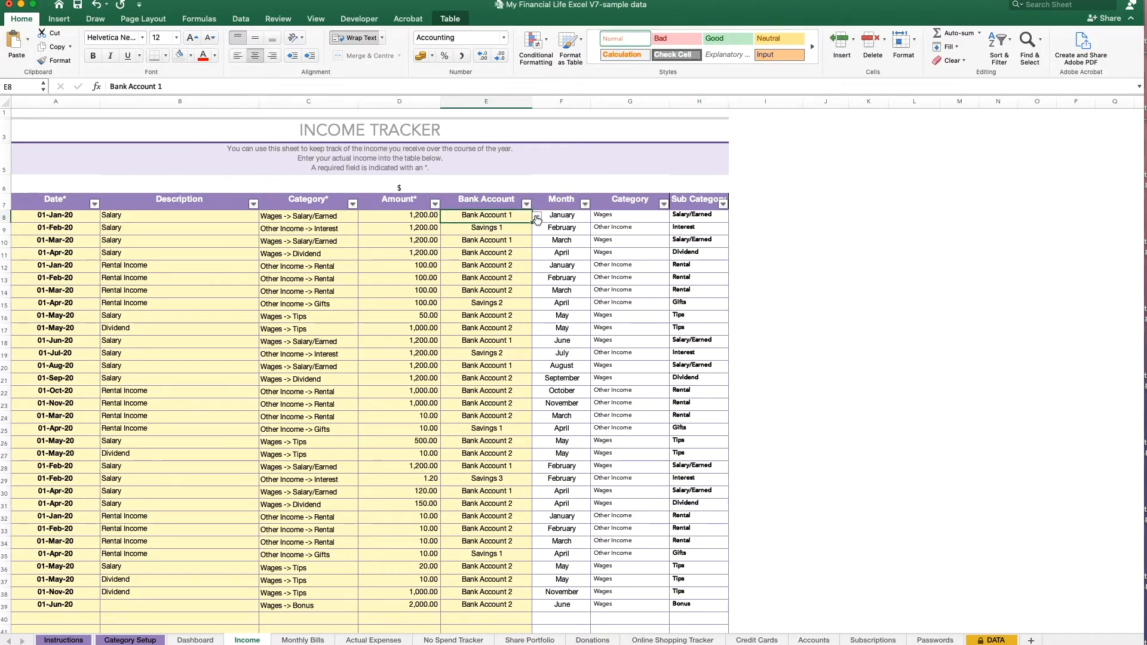
pyautogui.click(533, 216)
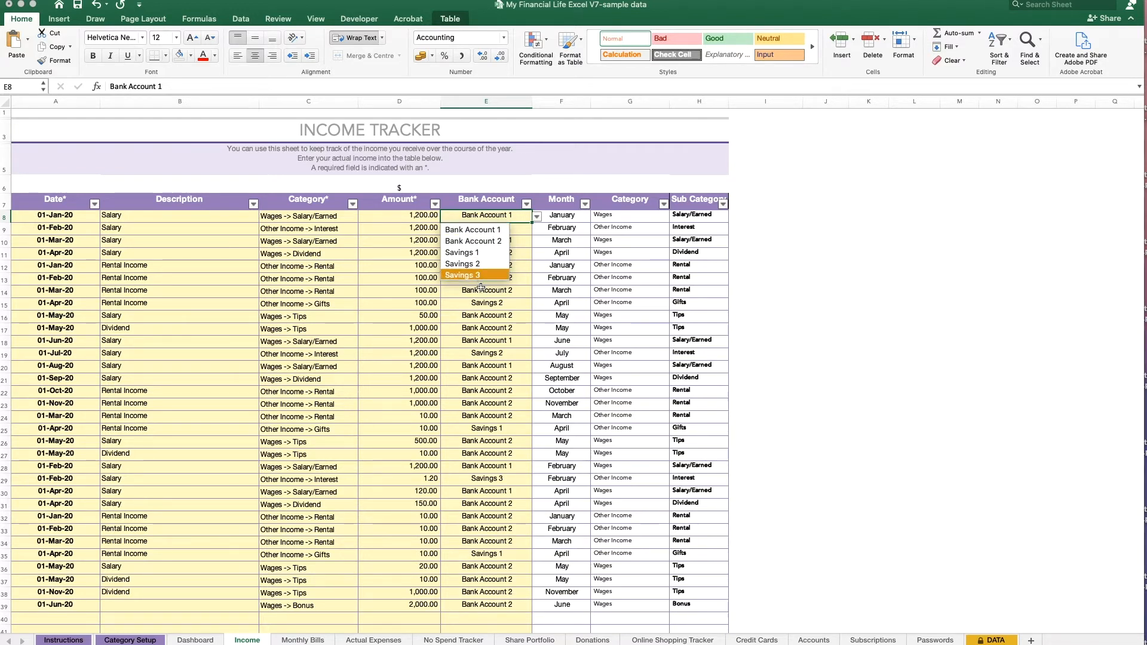
pyautogui.press('Escape')
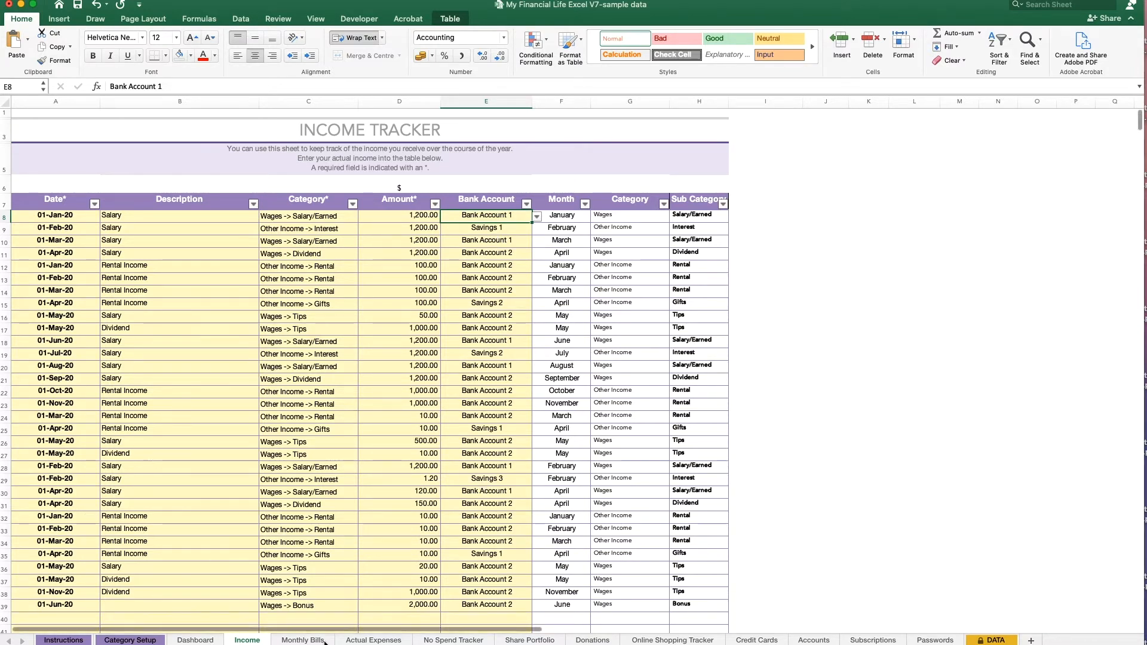
# Step: On the Monthly Bills sheet, examine the Mortgage row's category options without choosing one, plus Credit Card's Start Month and Savings' End Month
pyautogui.hotkey('ctrl', 'pagedown')
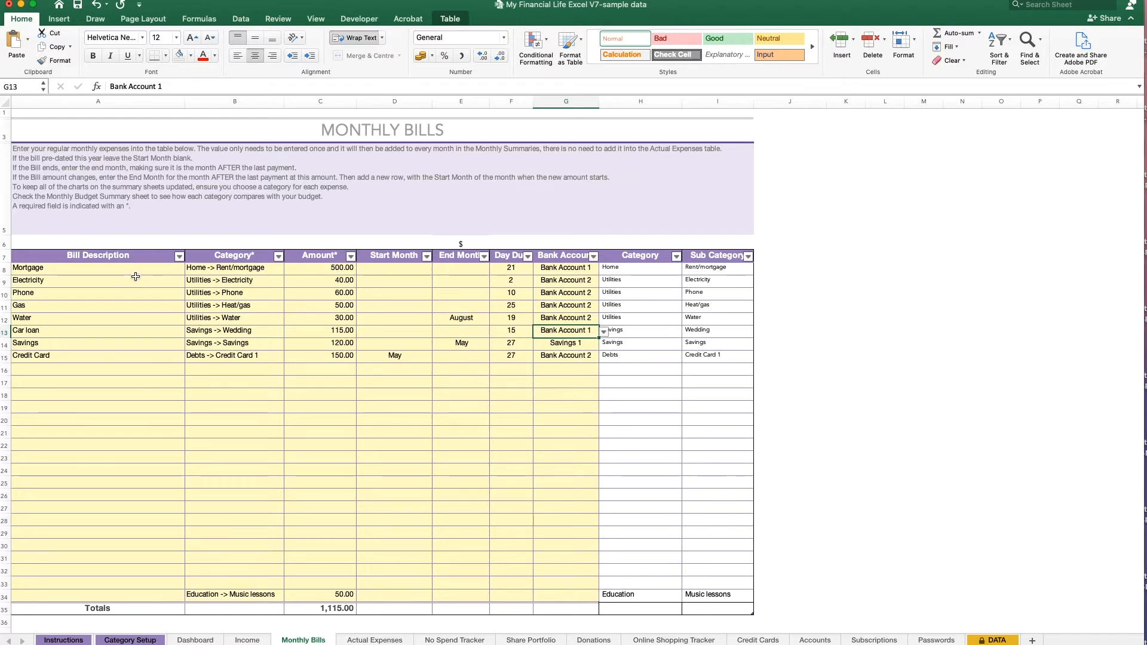
pyautogui.click(203, 270)
pyautogui.click(291, 271)
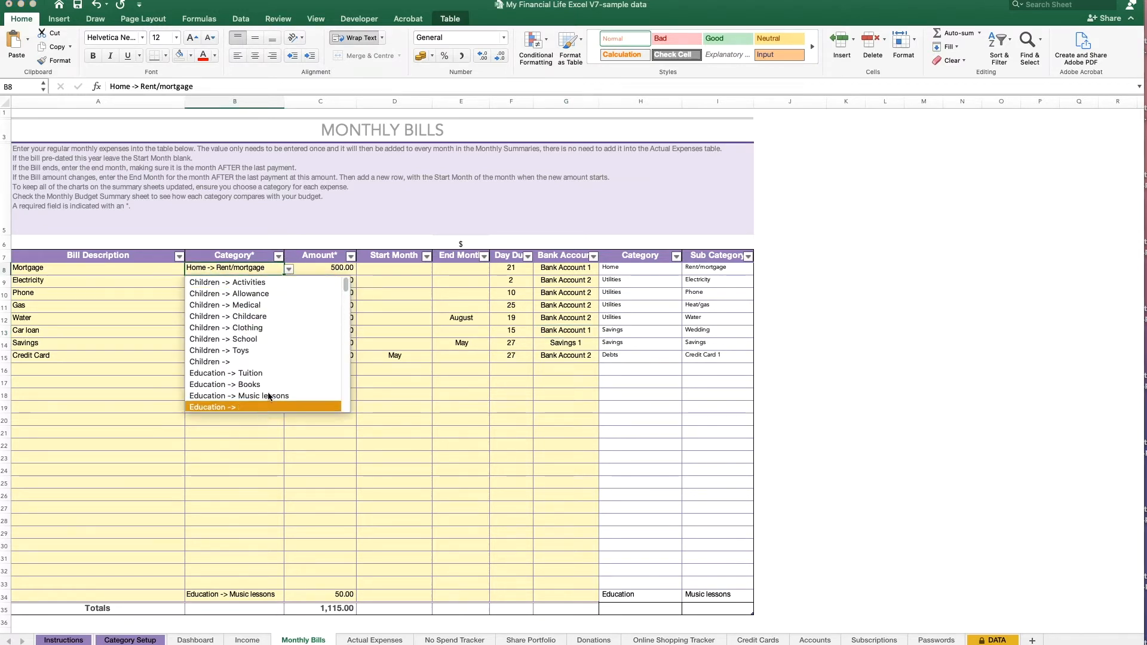
pyautogui.moveTo(347, 284)
pyautogui.mouseDown()
pyautogui.moveTo(335, 417)
pyautogui.moveTo(328, 281)
pyautogui.mouseUp()
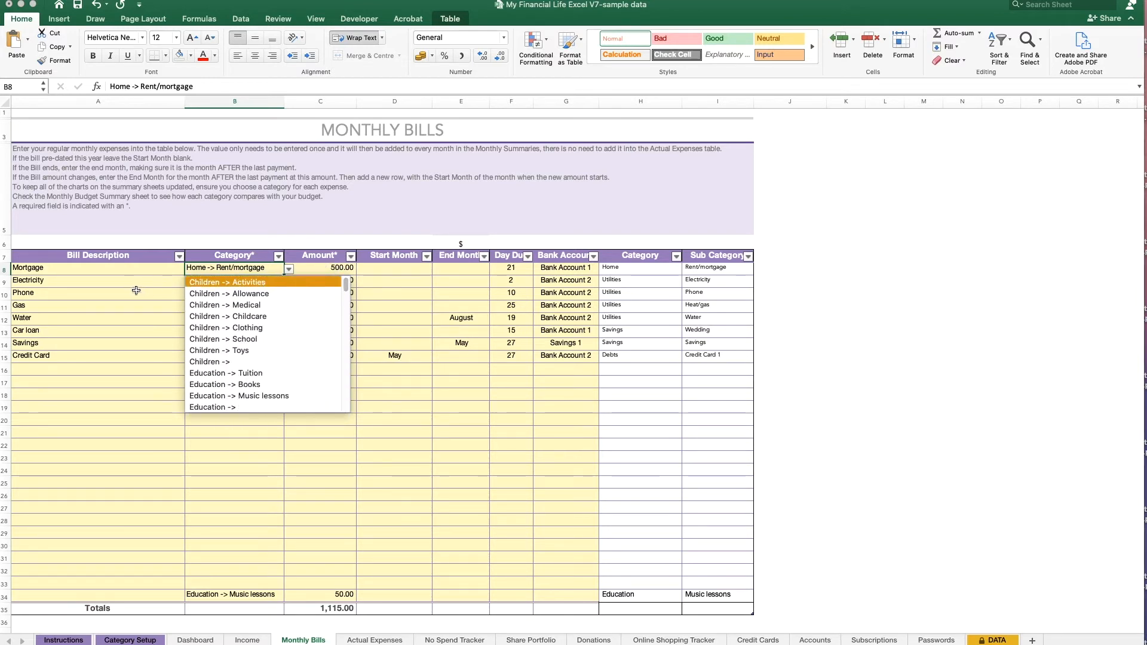
pyautogui.press('Escape')
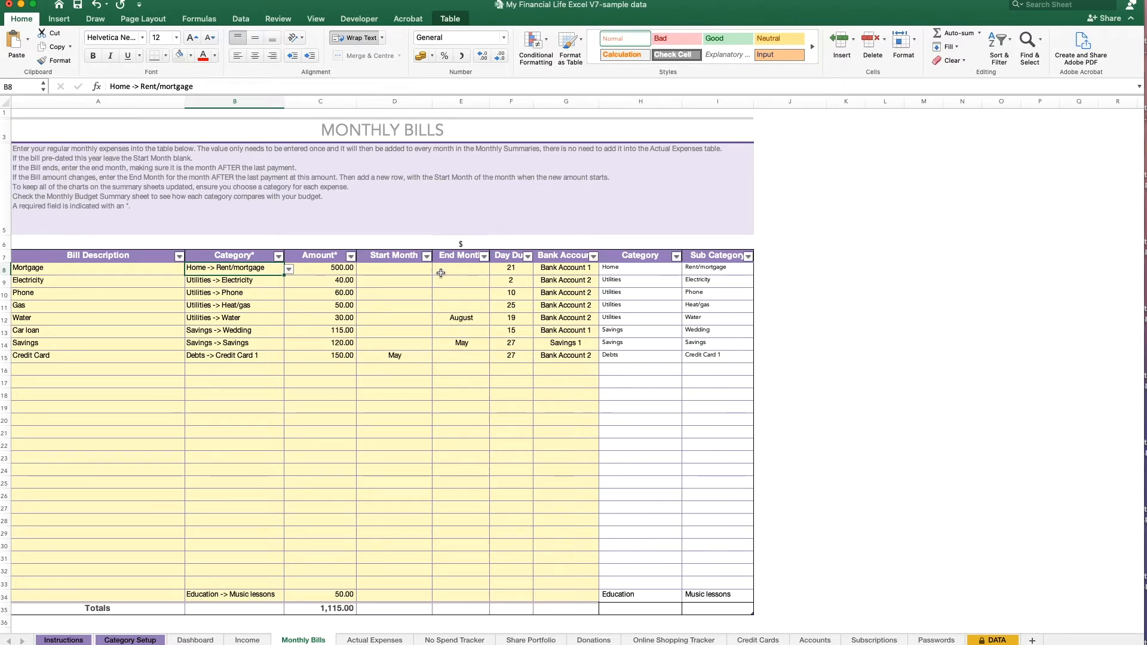
pyautogui.click(376, 357)
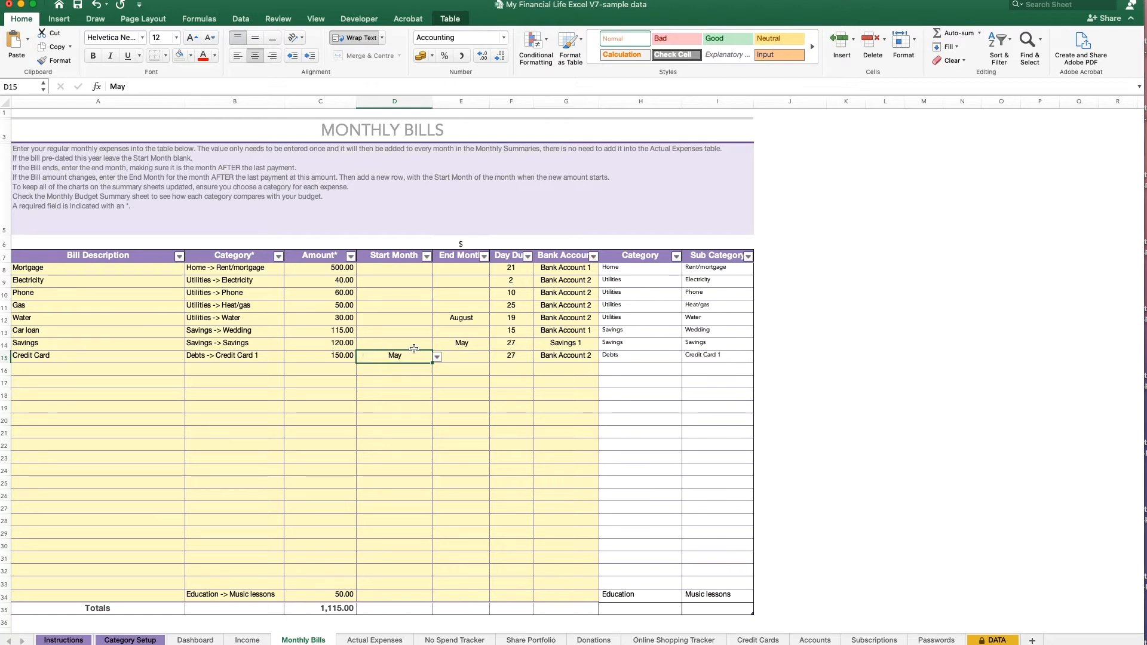
pyautogui.click(448, 347)
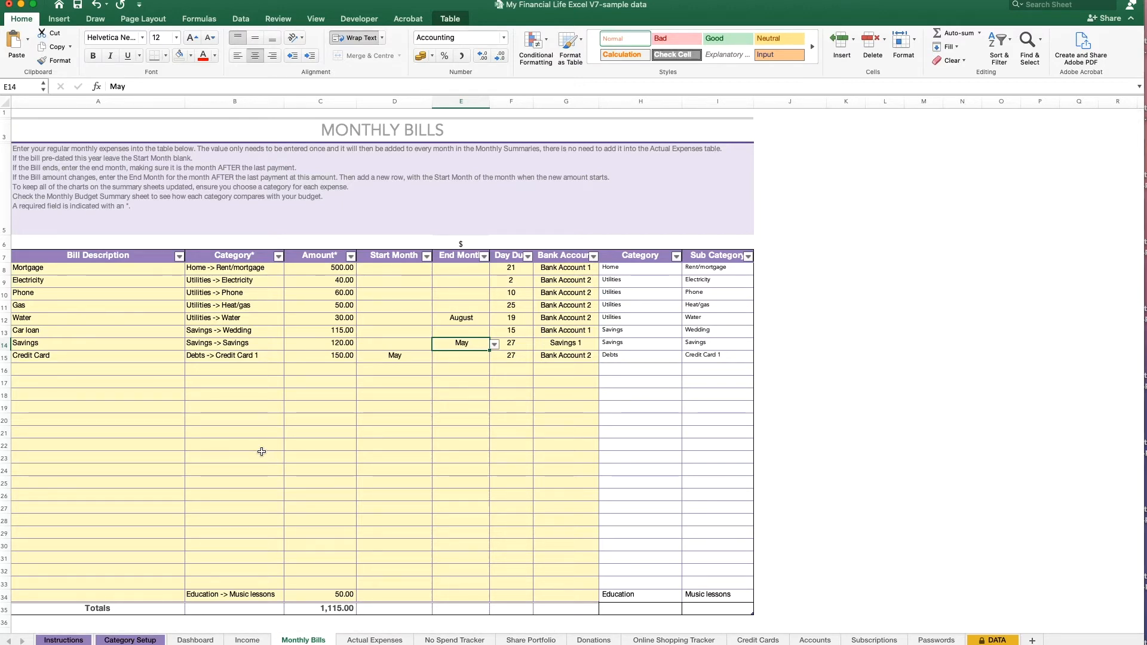
# Step: On the Actual Expenses sheet, look through the recorded expenses and compare the date in A46 with the Month formula in F46
pyautogui.click(377, 641)
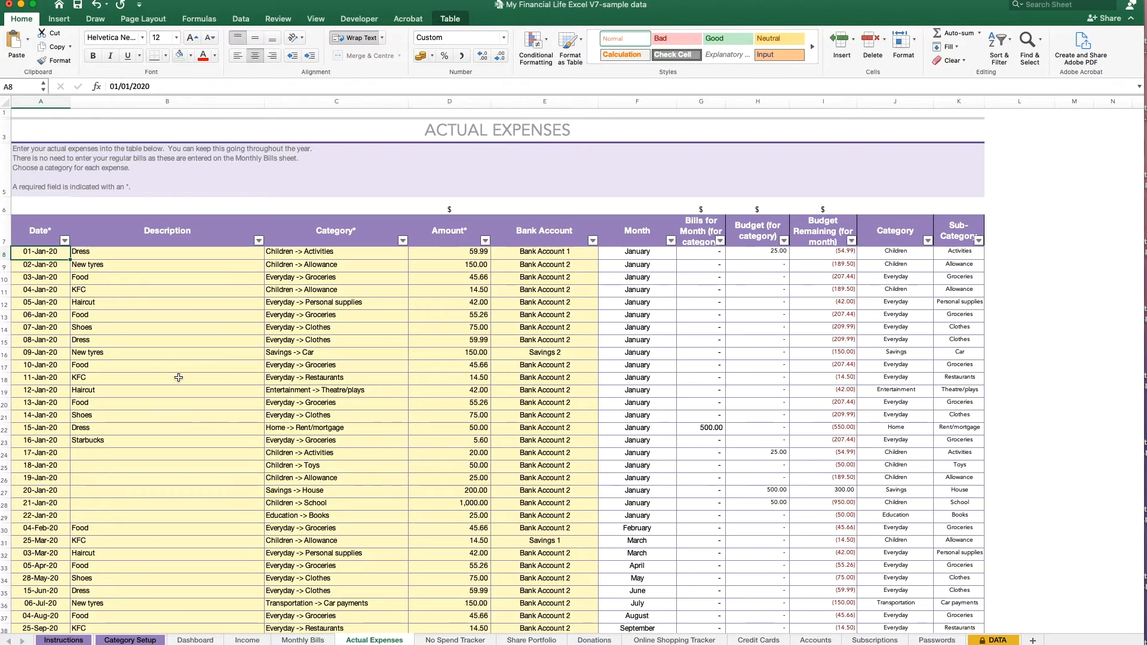
pyautogui.scroll(-1, 192, 457)
pyautogui.scroll(-2, 191, 457)
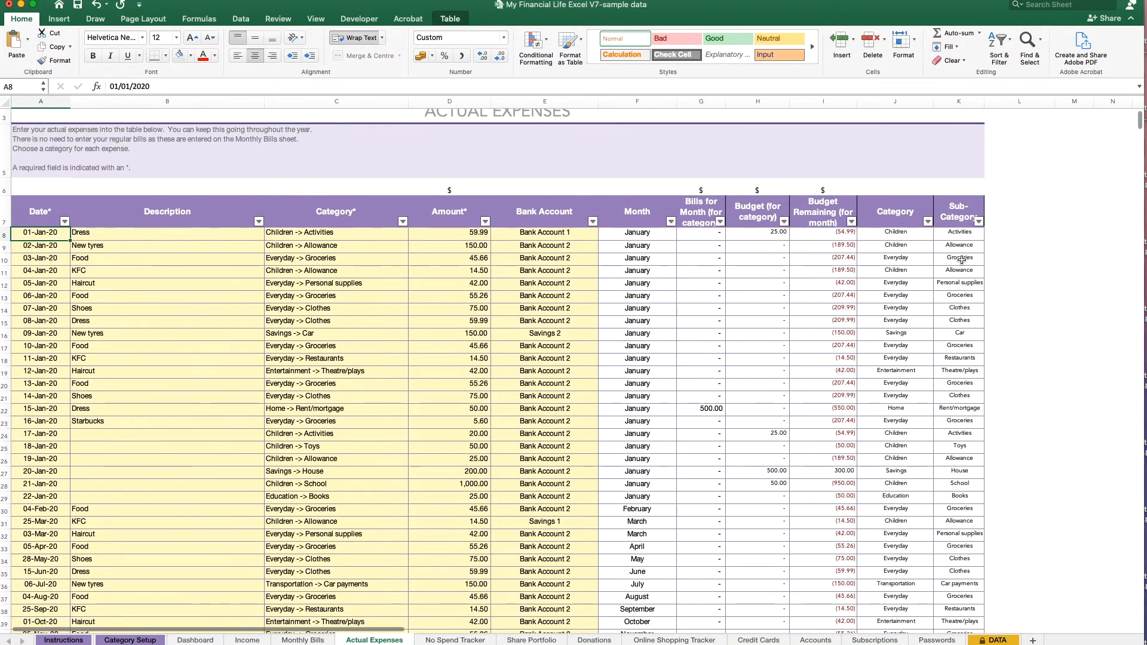
pyautogui.moveTo(1139, 124); pyautogui.dragTo(1139, 134)
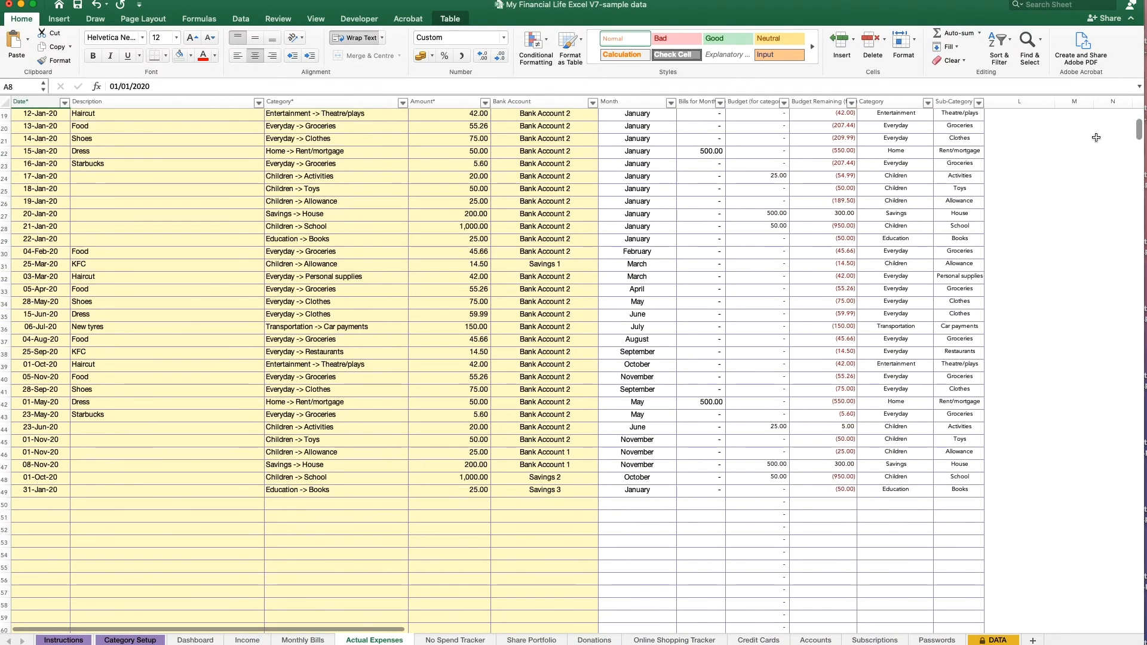
pyautogui.click(43, 453)
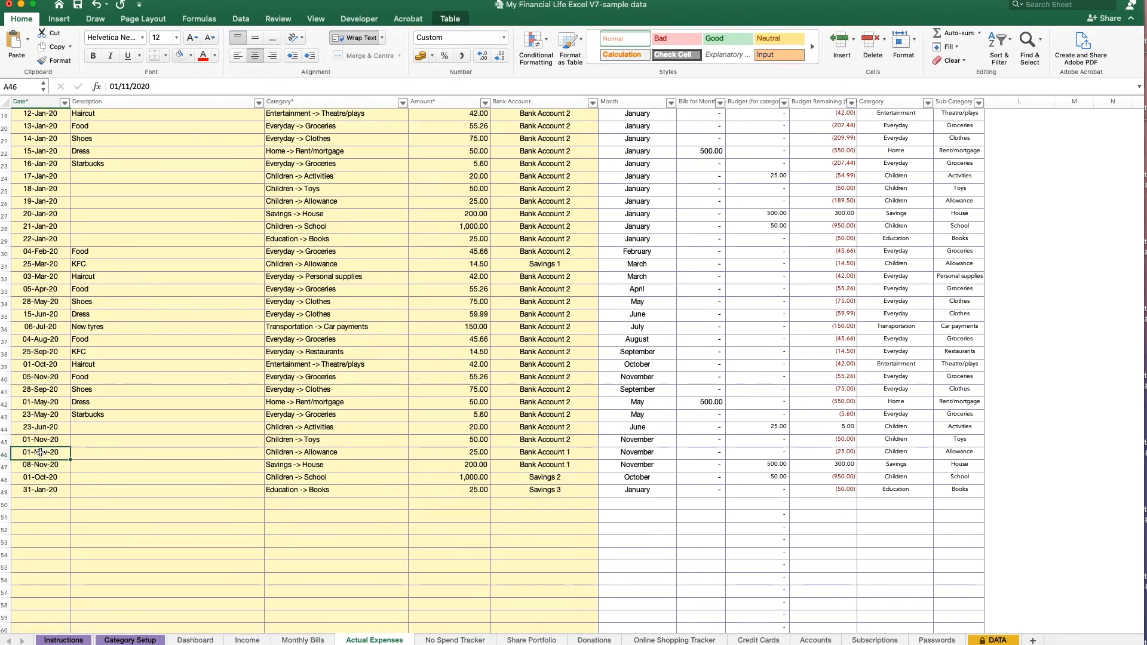
pyautogui.click(632, 452)
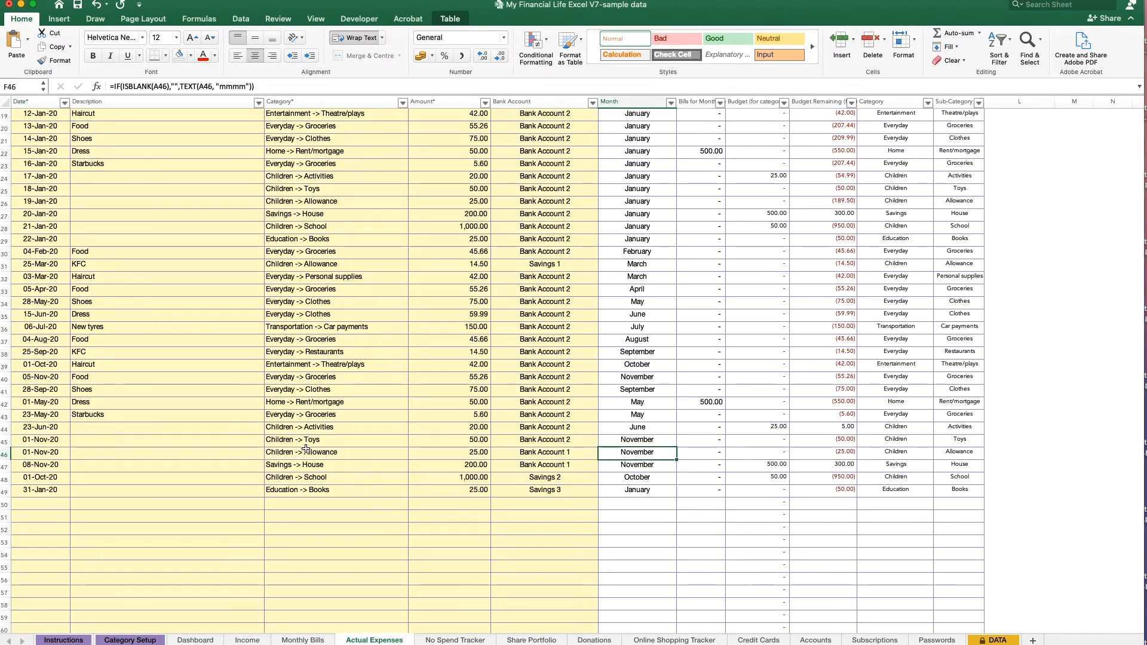
# Step: Examine the category options, amount and bank account options for the 23-Jun-20 expense in row 44, leaving its entries as they are
pyautogui.click(141, 432)
pyautogui.click(315, 428)
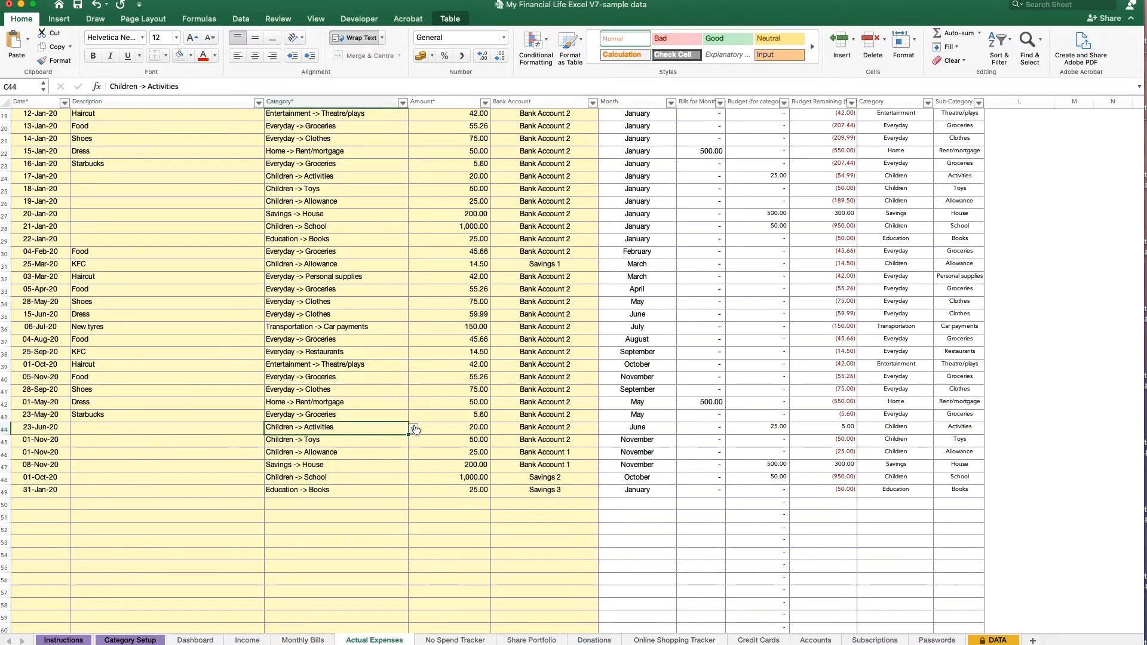
pyautogui.click(413, 428)
pyautogui.moveTo(423, 445); pyautogui.dragTo(340, 414)
pyautogui.click(453, 435)
pyautogui.click(513, 432)
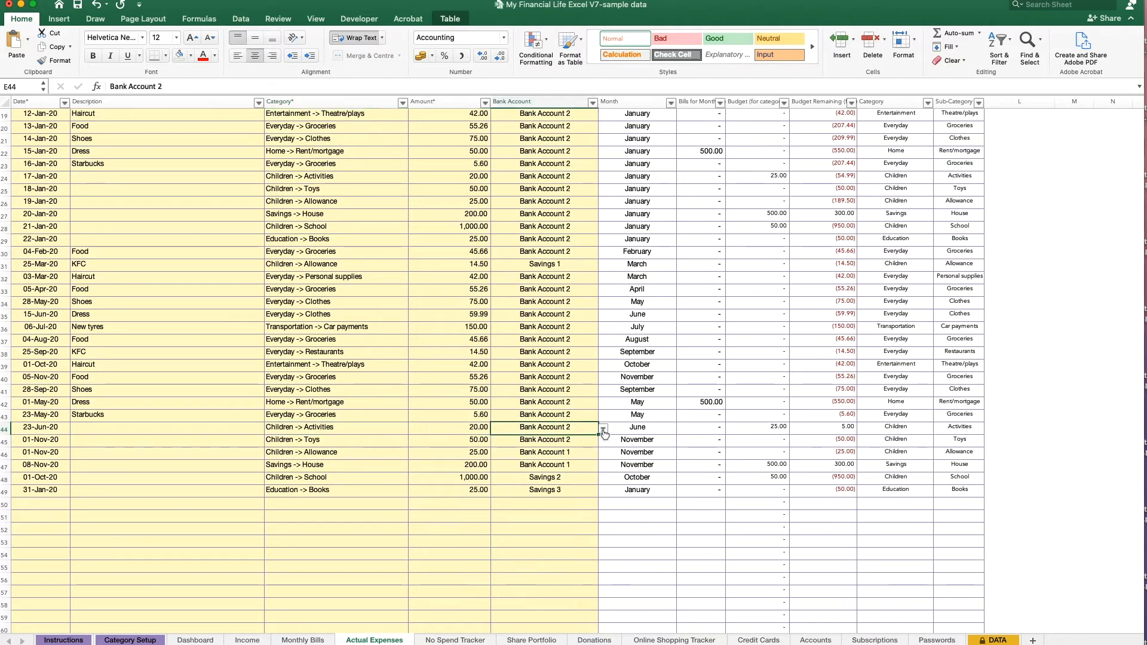
pyautogui.click(602, 430)
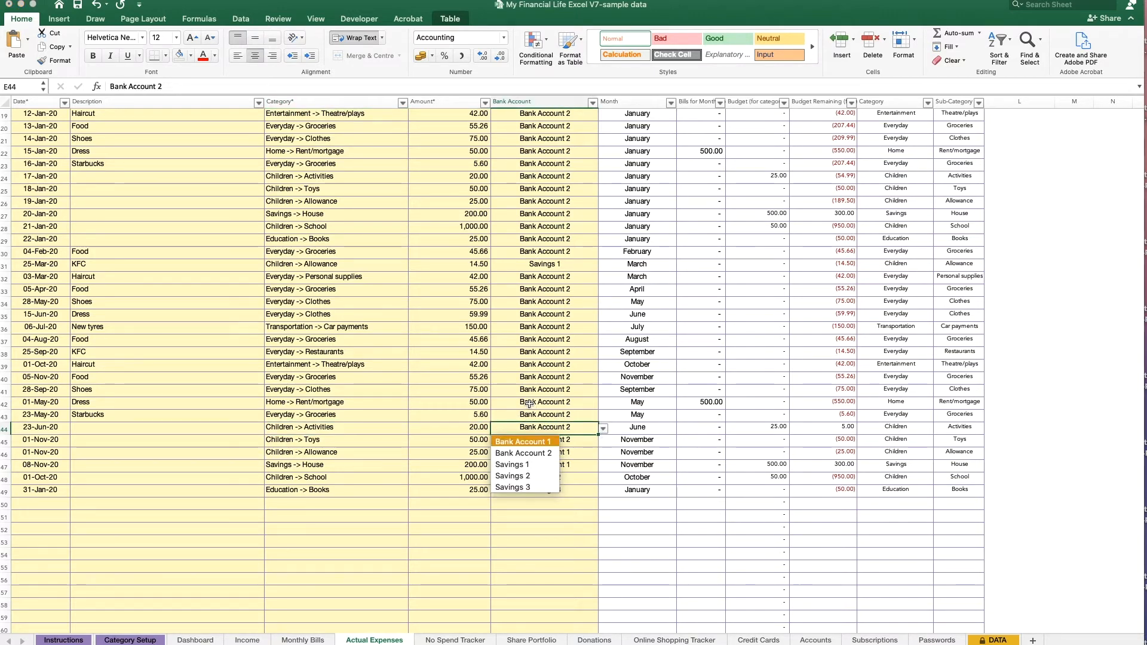
pyautogui.press('Escape')
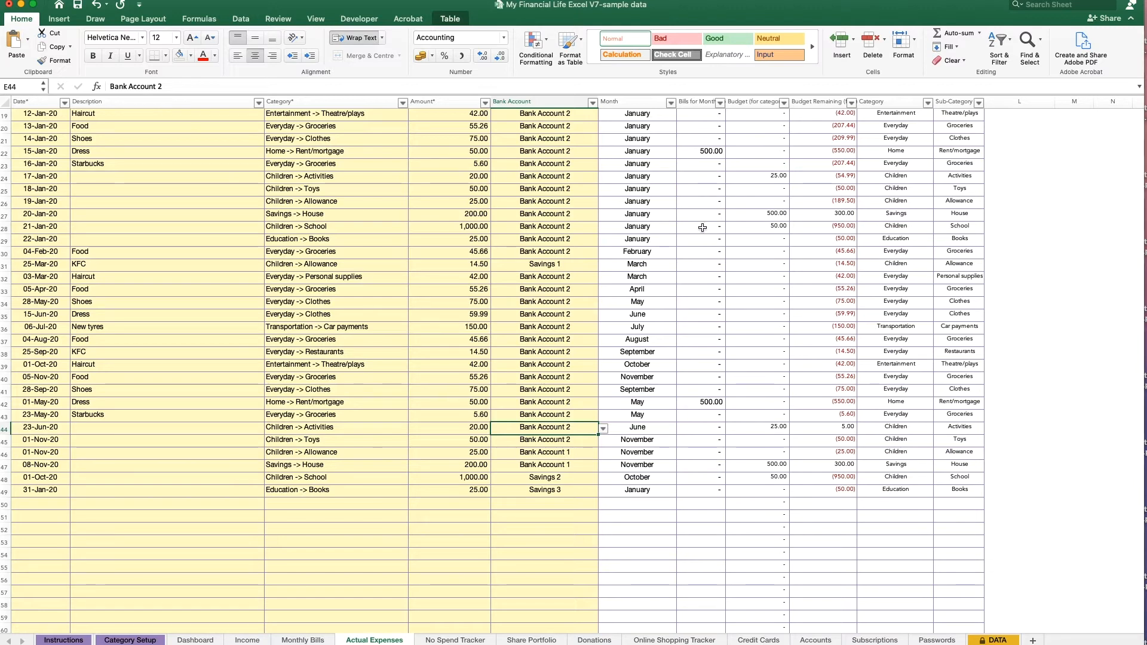
# Step: Compare the Bills for Month formula in G22 with the Home -> Rent/mortgage category in C22
pyautogui.click(690, 155)
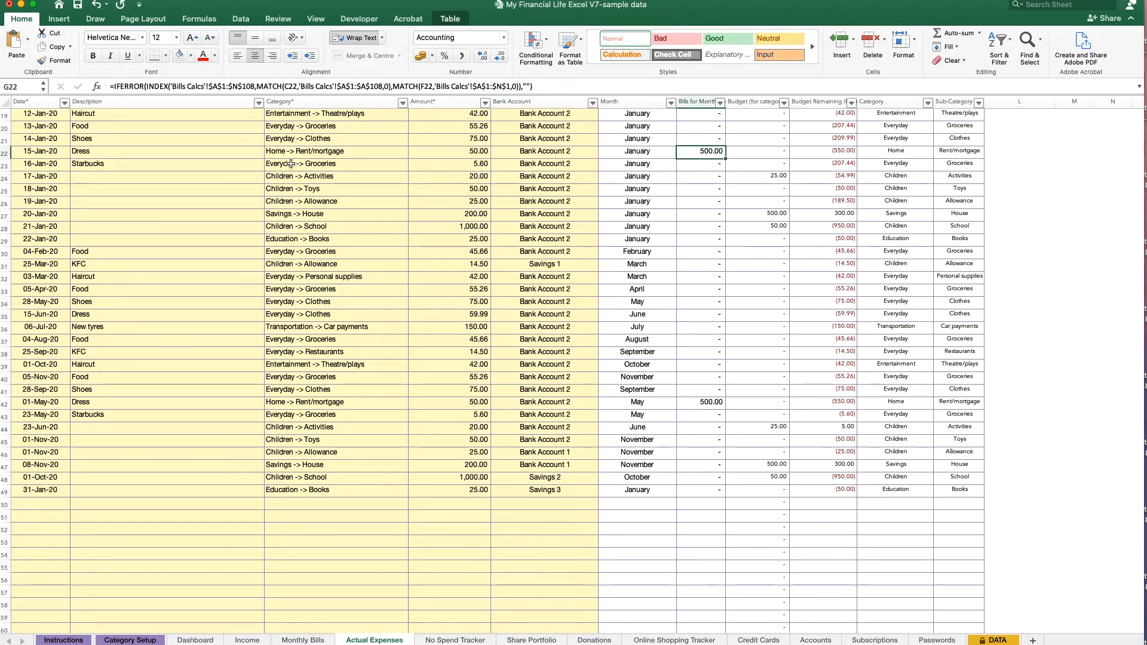
pyautogui.click(367, 152)
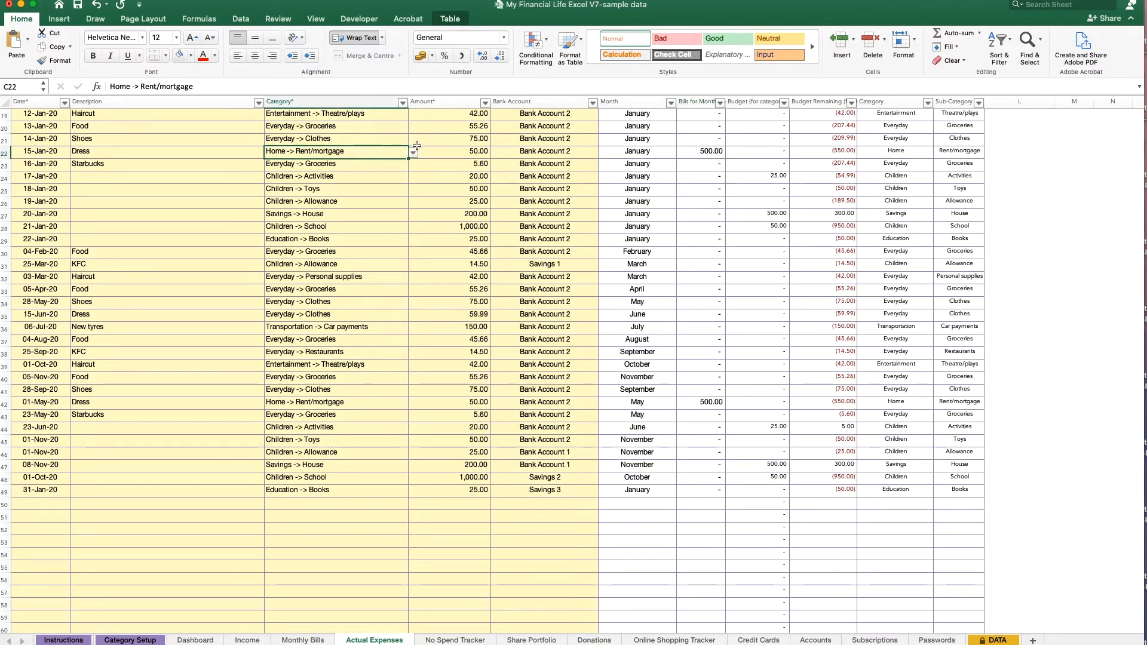
pyautogui.click(689, 153)
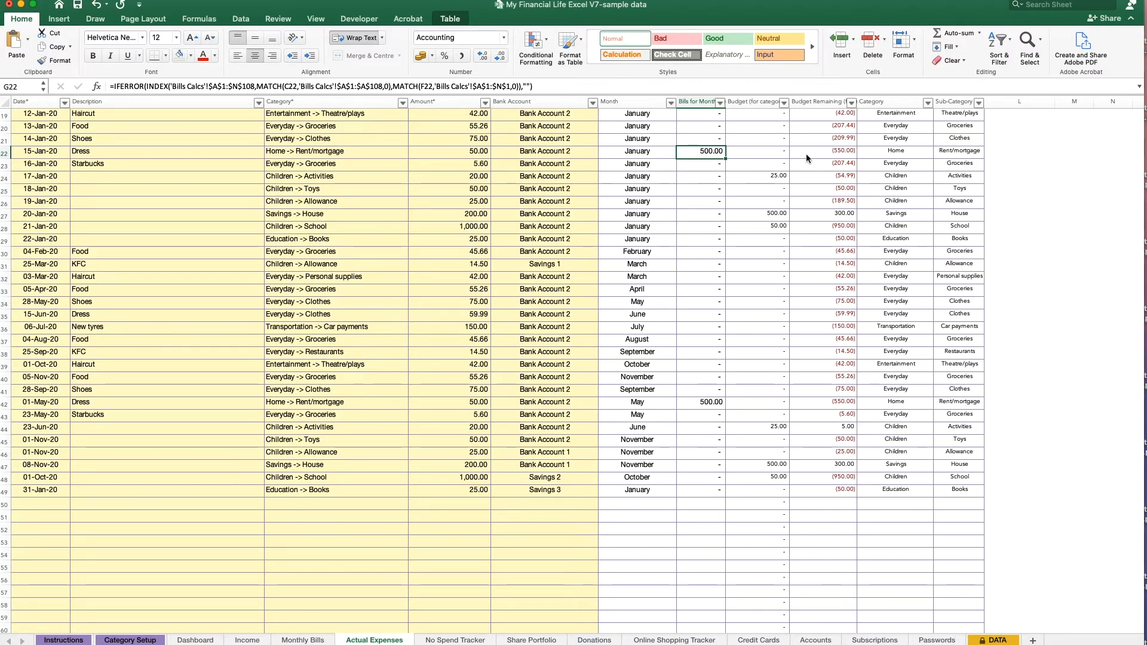
# Step: On the Monthly Bills sheet, set the category of the first empty bill row, in B16, to Savings -> Travel
pyautogui.click(290, 640)
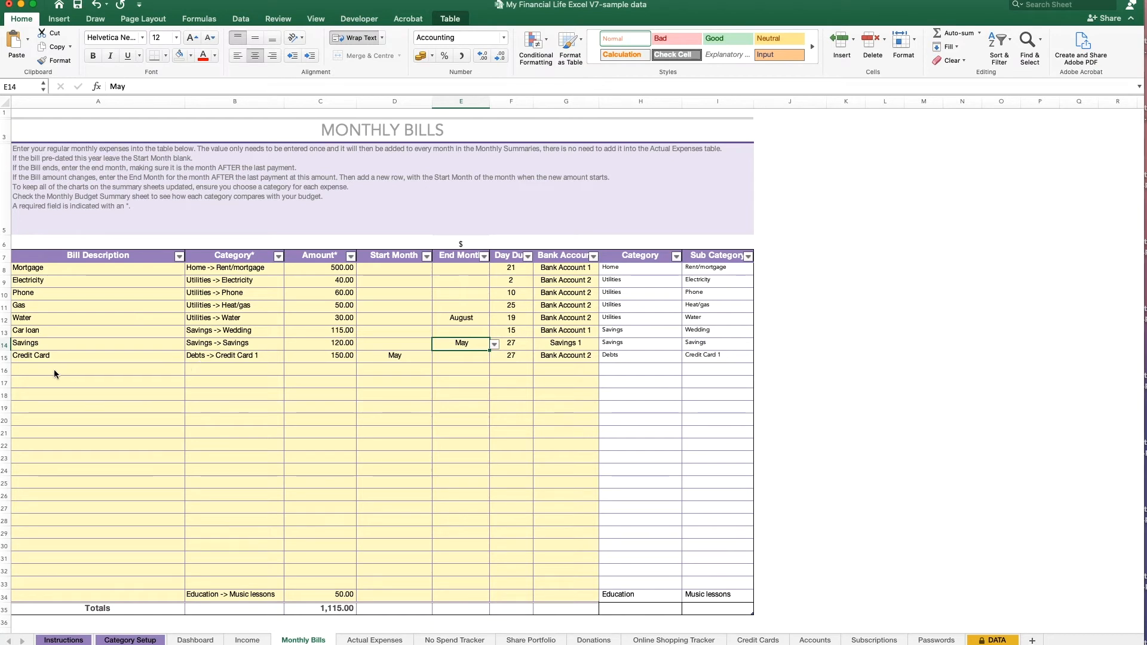
pyautogui.click(239, 369)
pyautogui.click(288, 370)
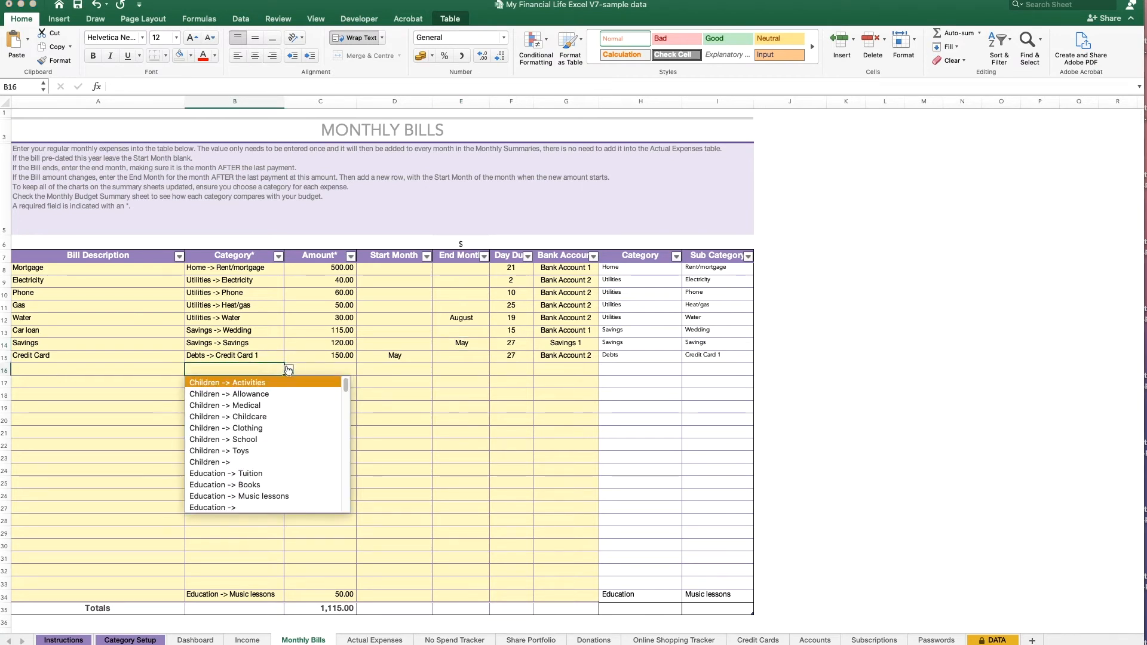
pyautogui.moveTo(346, 386); pyautogui.dragTo(346, 506)
pyautogui.press('Return')
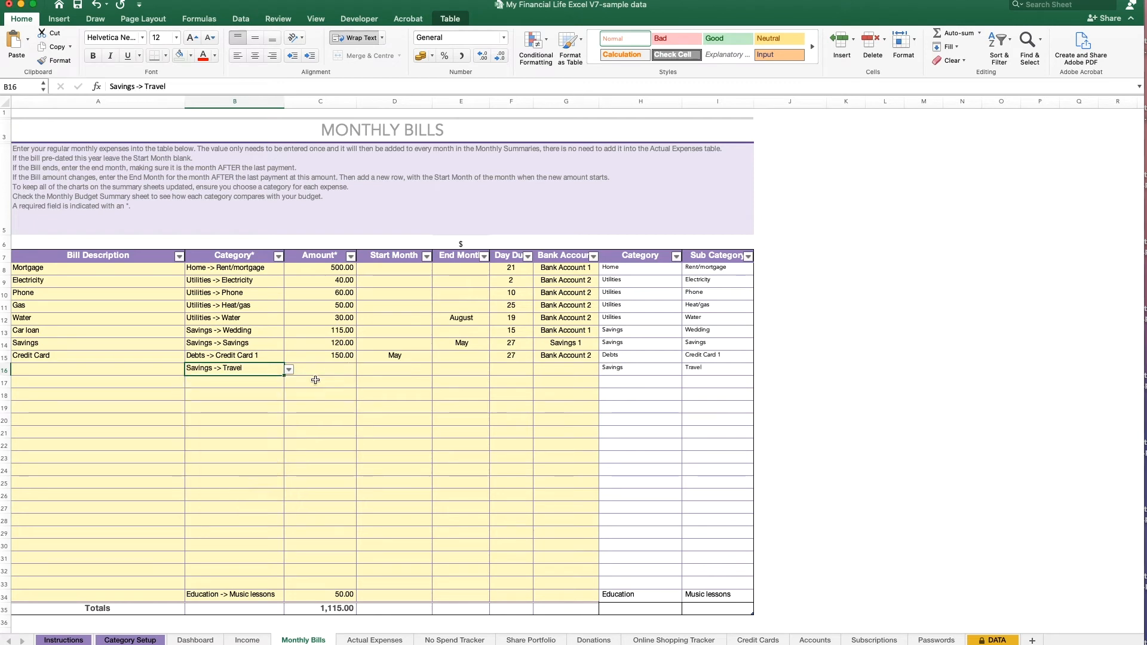
# Step: Give the Savings -> Travel bill in row 16 an amount of 100, the start month August and Bank Account 1
pyautogui.click(316, 373)
pyautogui.write('100')
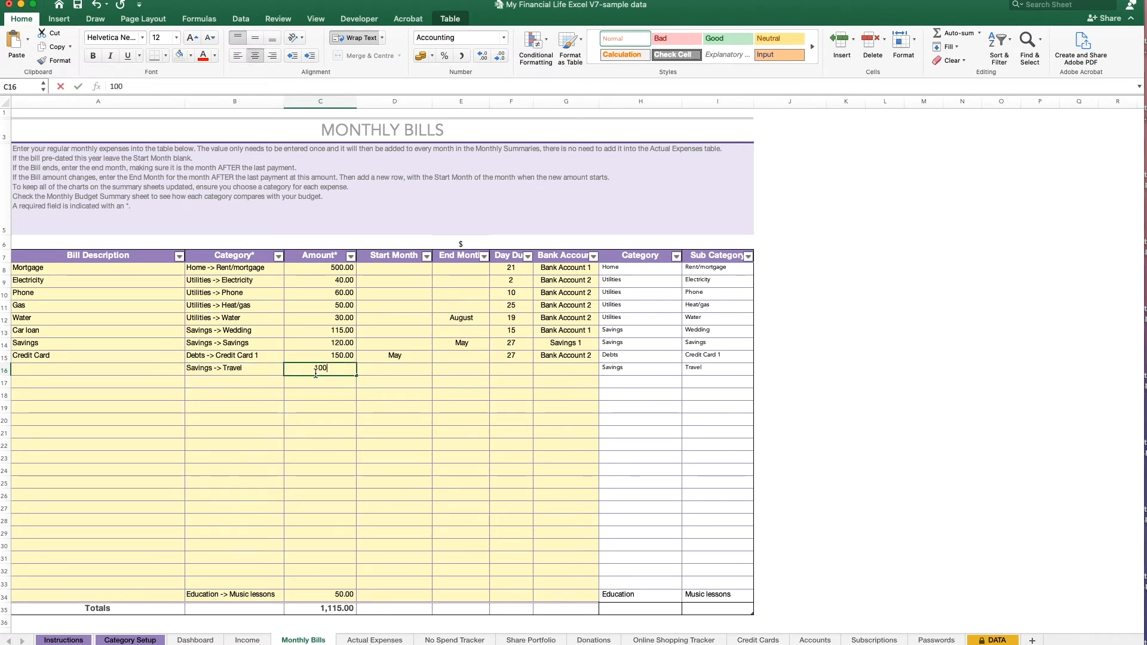
pyautogui.click(387, 372)
pyautogui.click(438, 370)
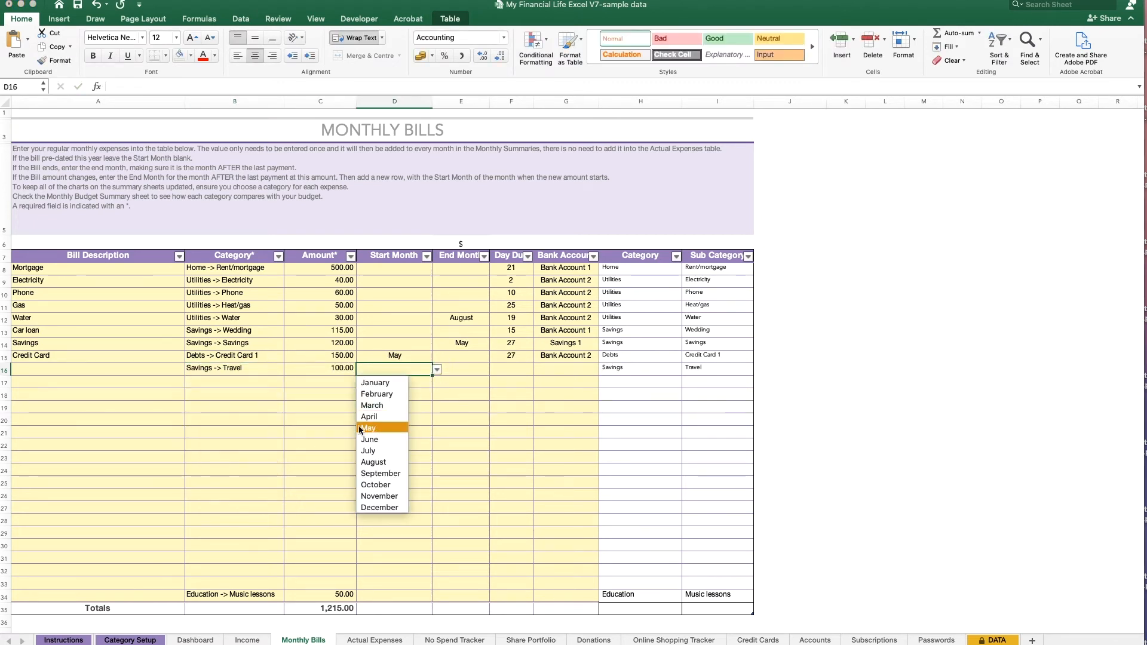
pyautogui.click(376, 467)
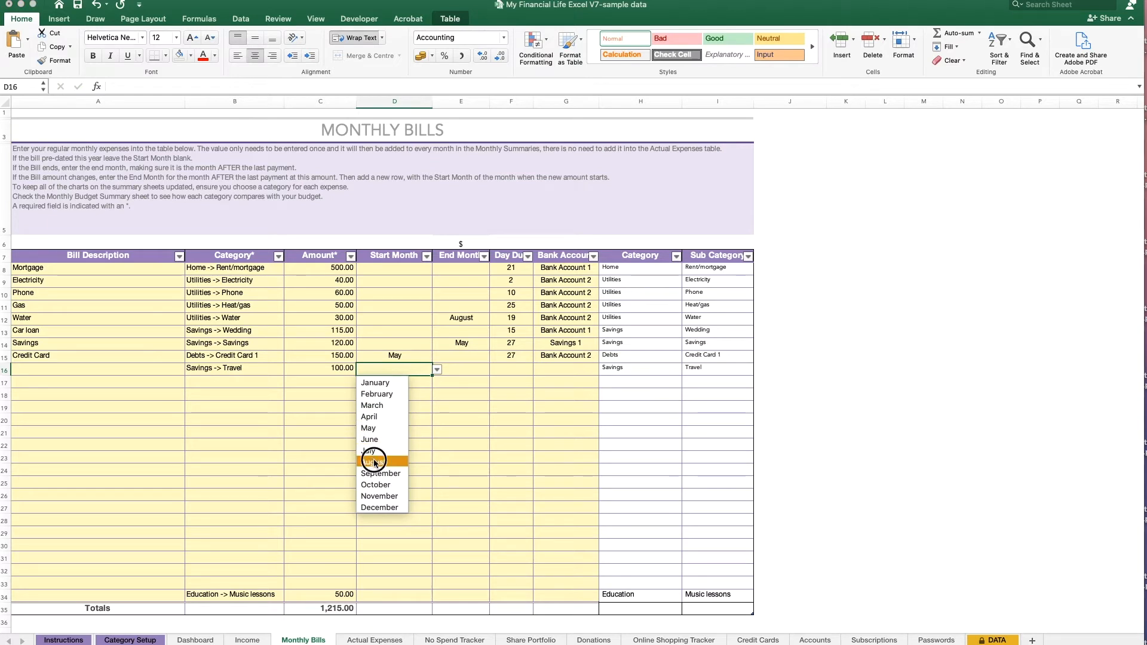
pyautogui.click(558, 370)
pyautogui.click(604, 369)
pyautogui.click(567, 384)
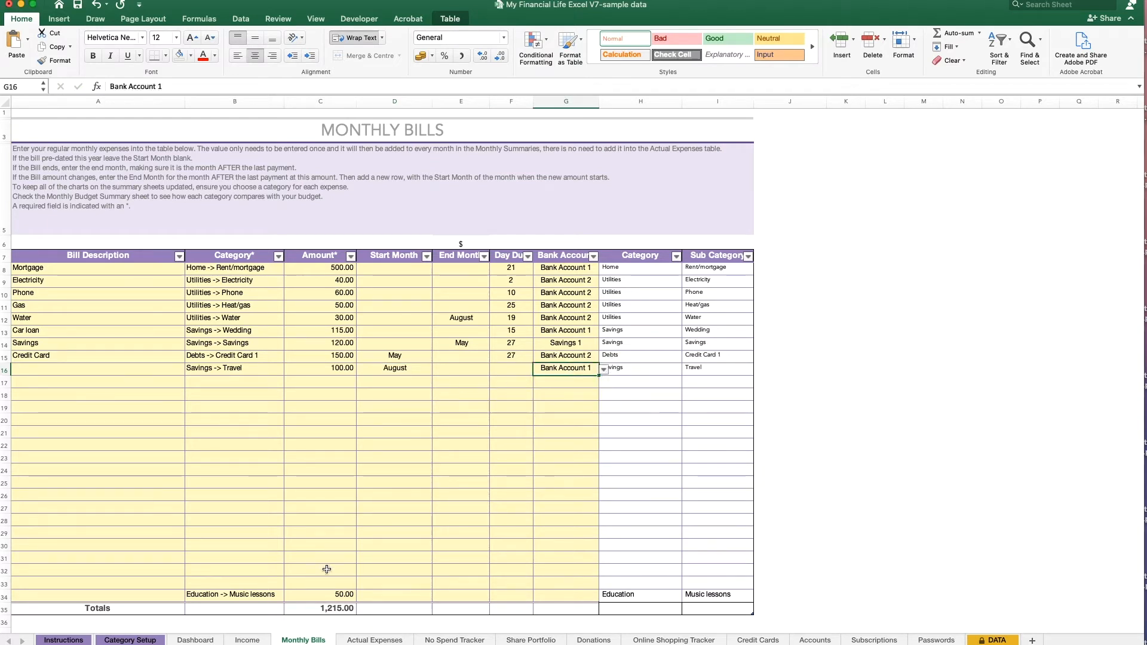
# Step: On the Actual Expenses sheet, change the category of the last expense, in C49, to Savings -> Travel
pyautogui.click(368, 641)
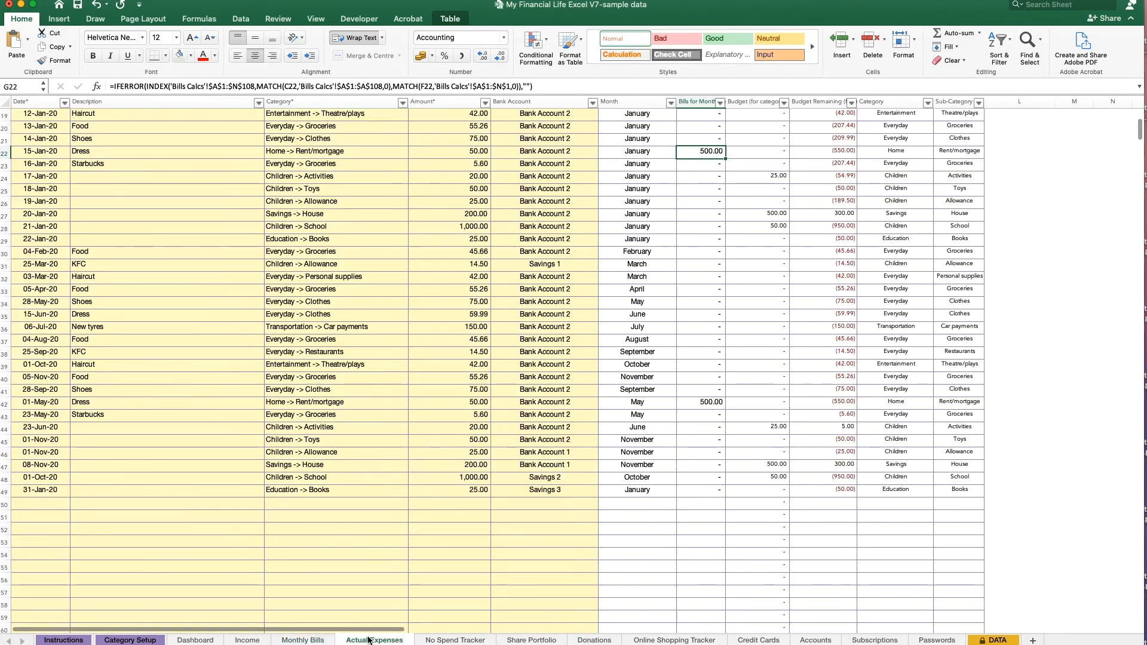
pyautogui.click(292, 490)
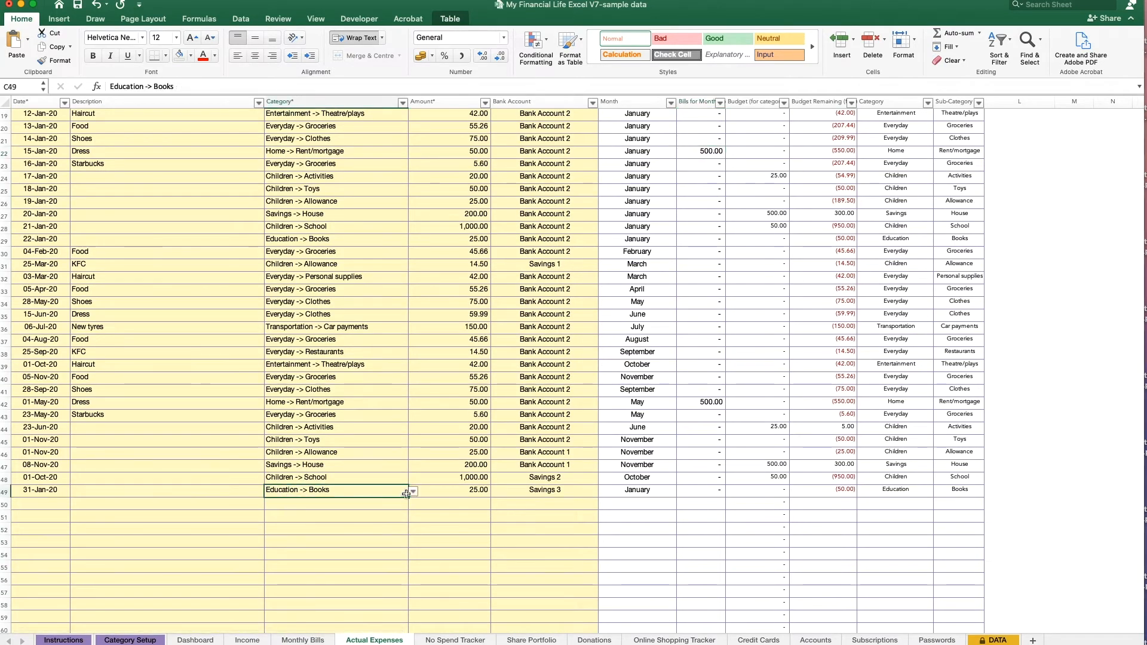
pyautogui.click(412, 491)
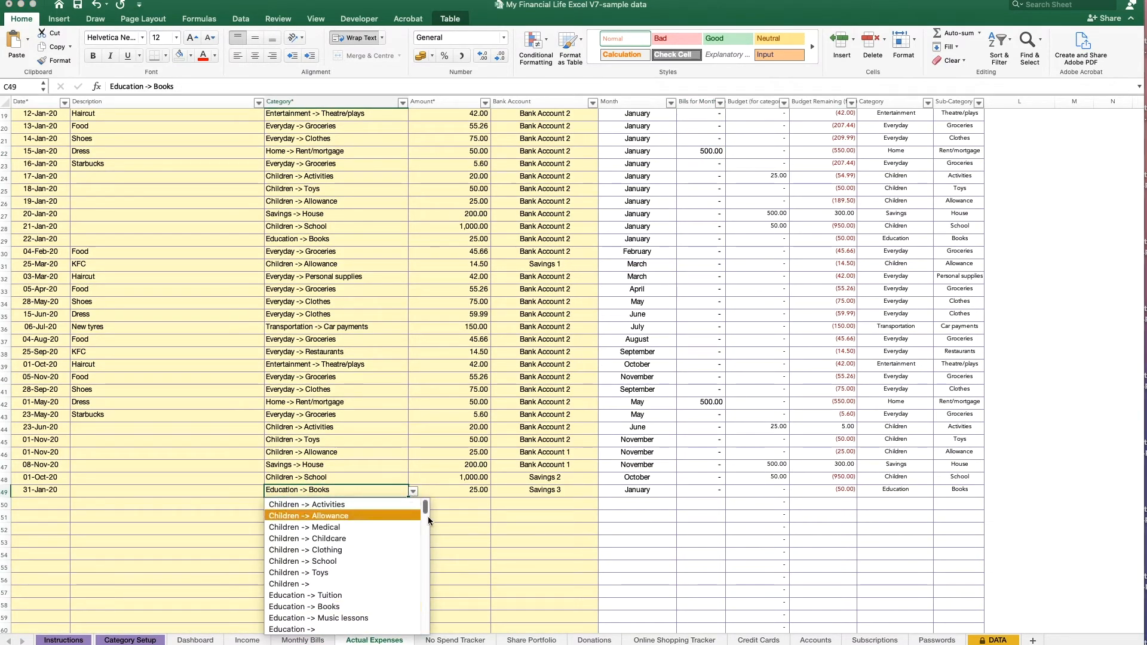
pyautogui.moveTo(427, 513); pyautogui.dragTo(418, 624)
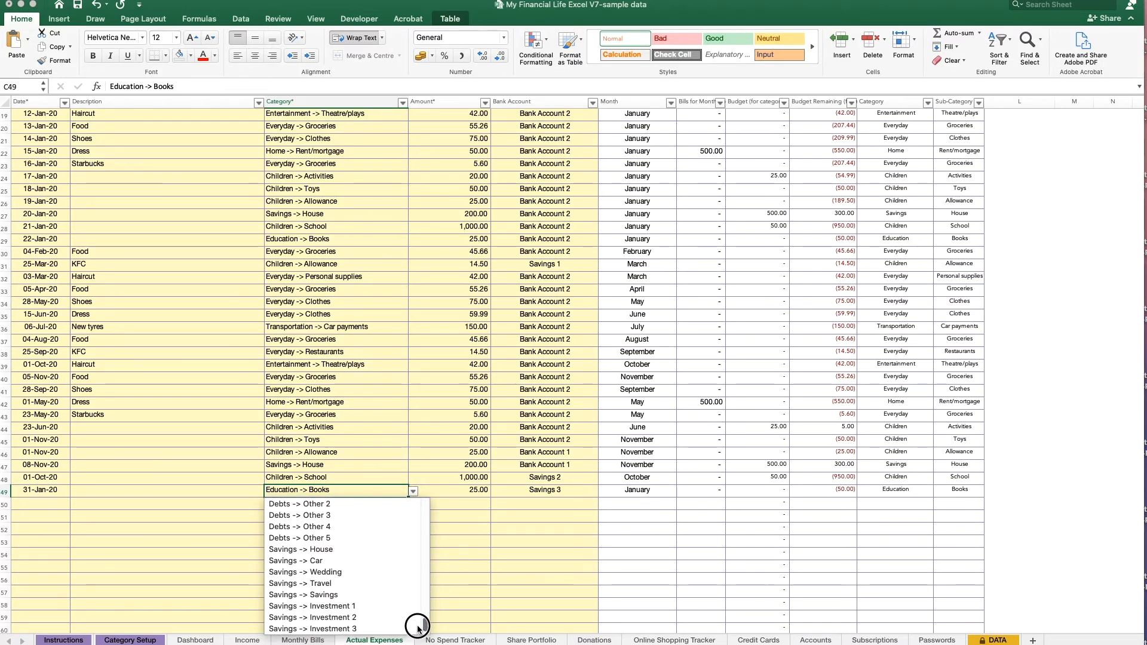
pyautogui.click(415, 583)
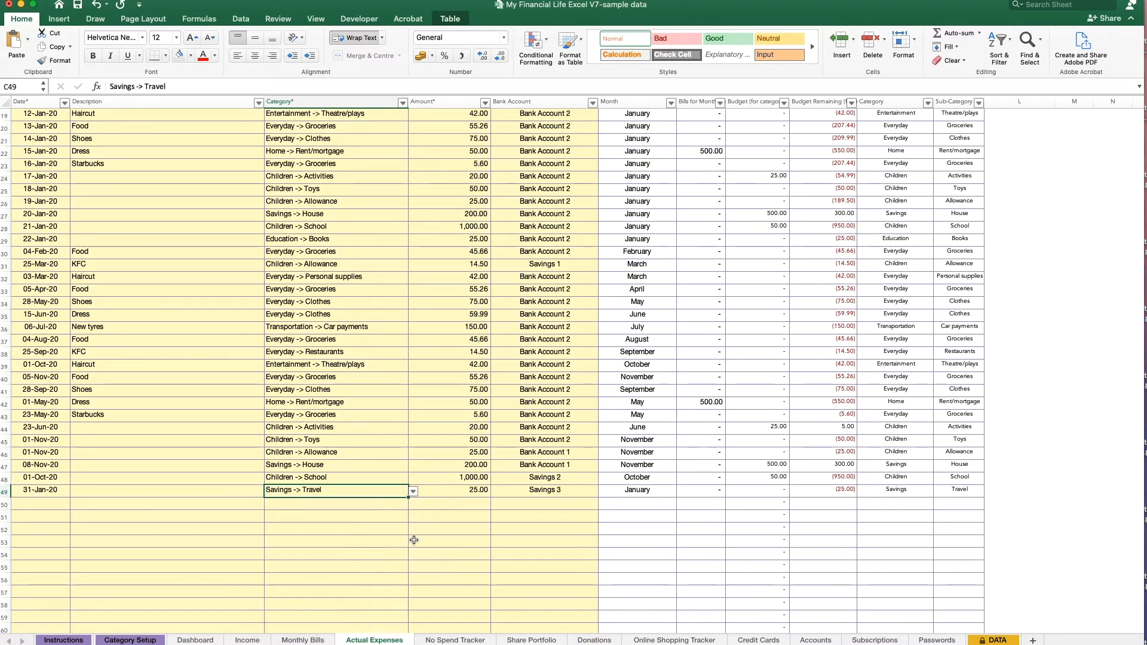
# Step: Set the date of the Savings -> Travel expense in A49 to 31/08/2020 and check its Bills for Month and Budget Remaining formulas
pyautogui.click(433, 494)
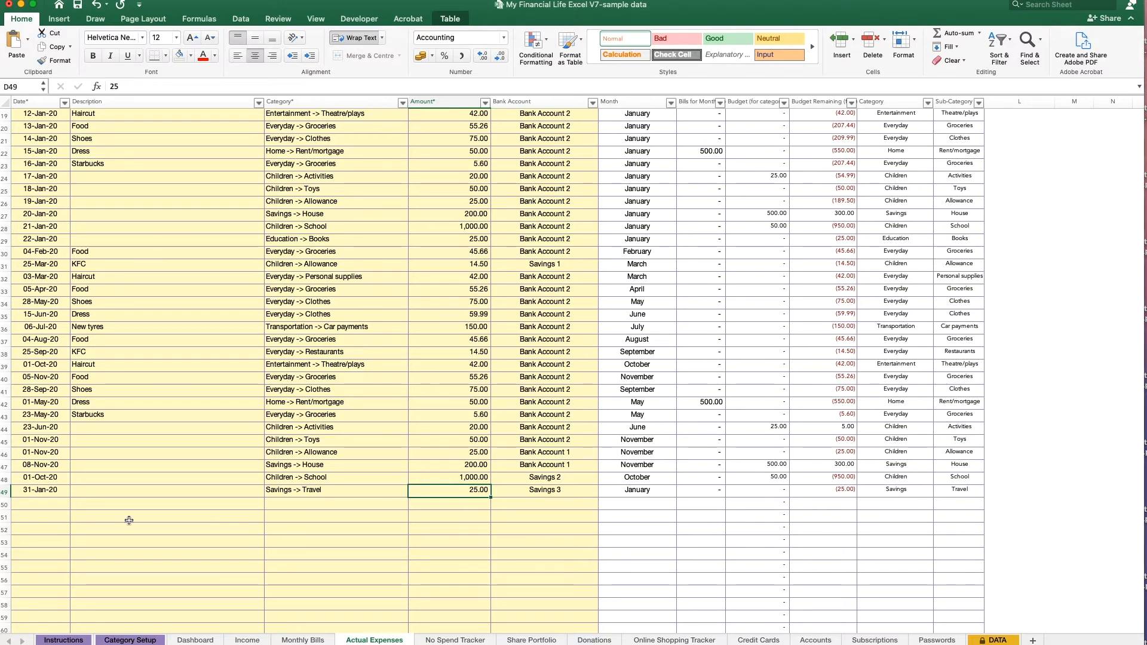
pyautogui.click(39, 491)
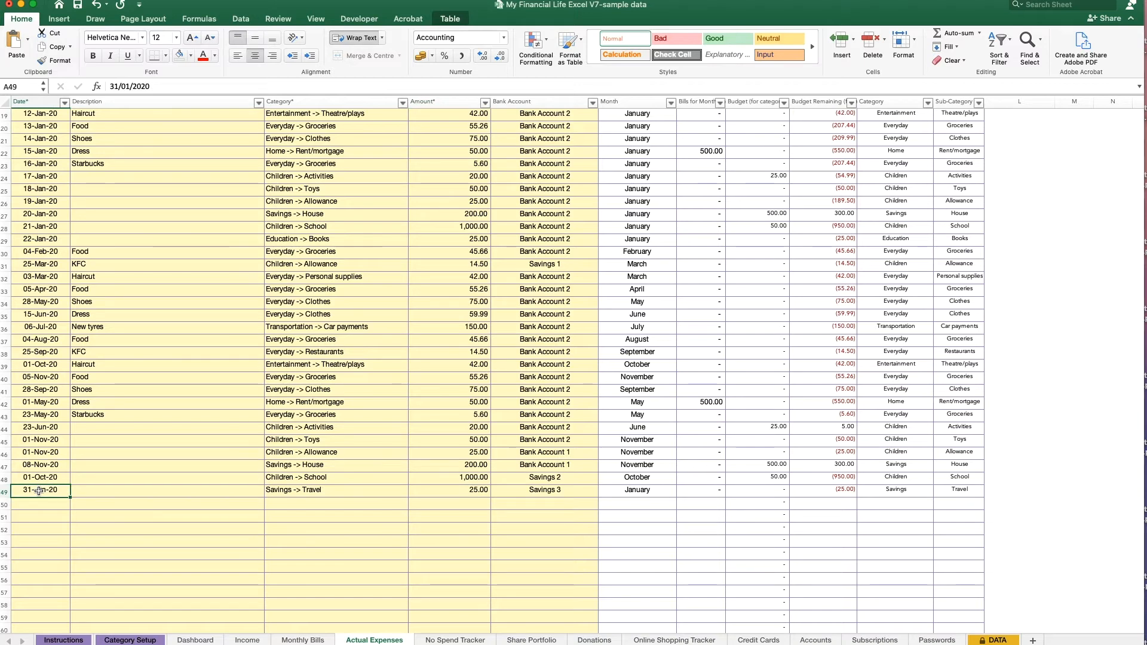
pyautogui.click(127, 86)
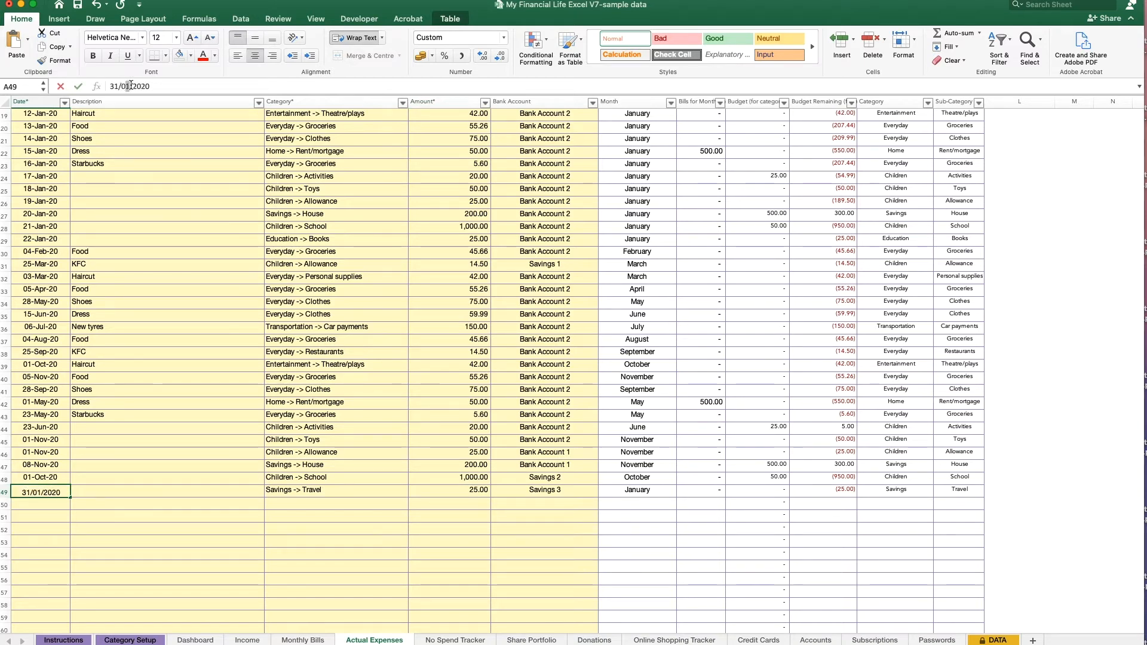
pyautogui.press('BackSpace')
pyautogui.write('8')
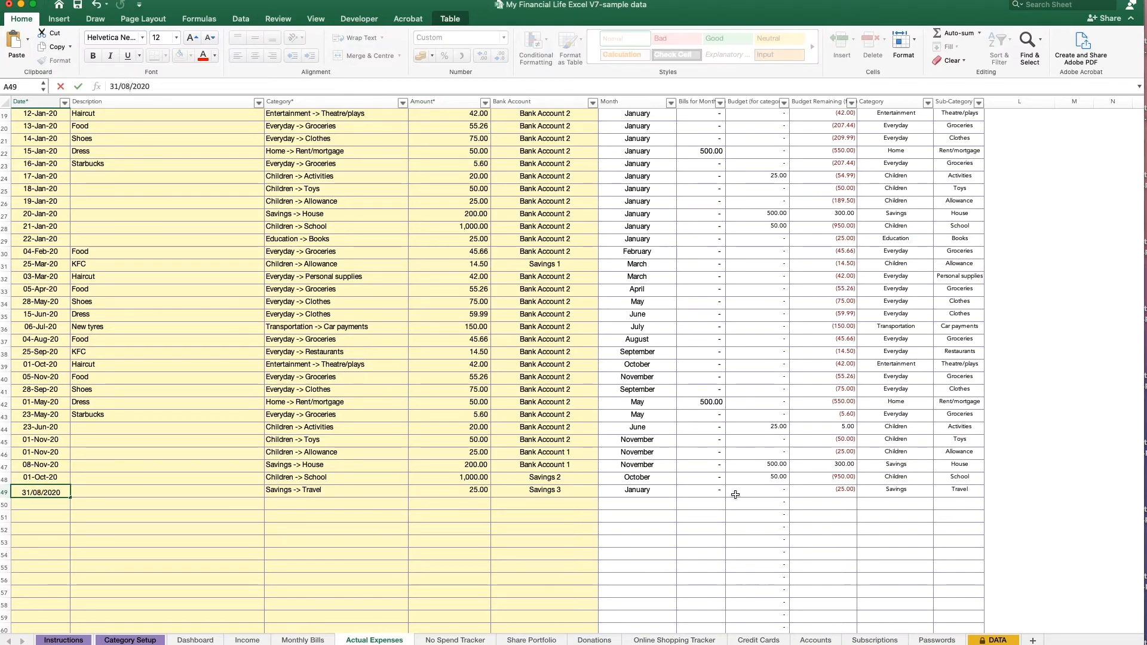
pyautogui.click(698, 493)
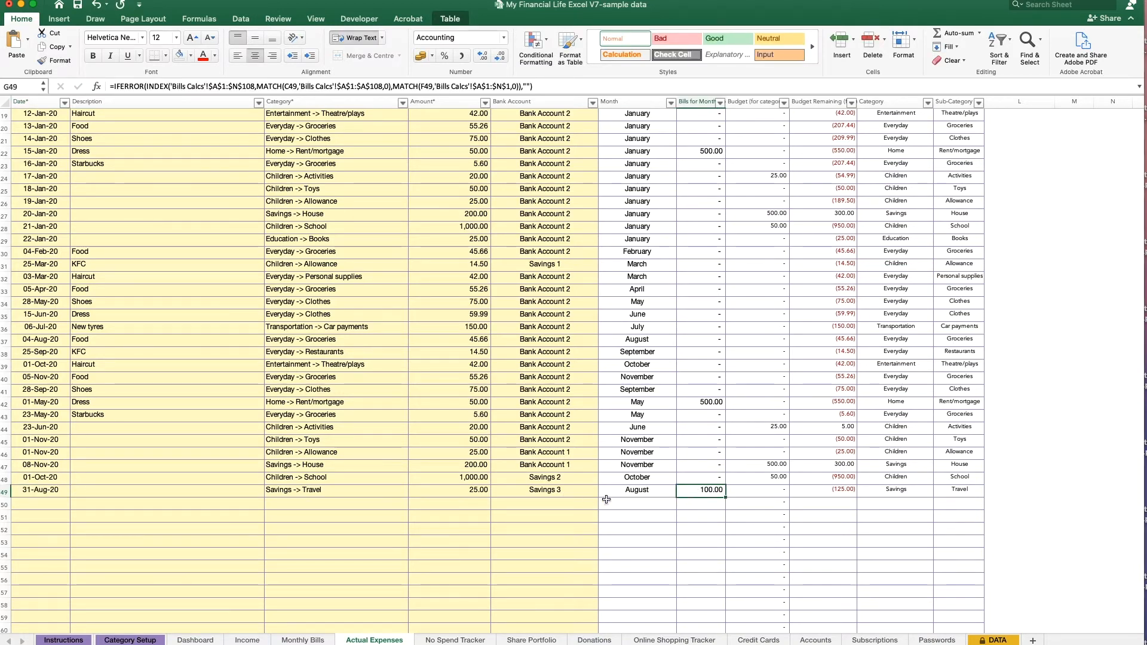
pyautogui.click(816, 491)
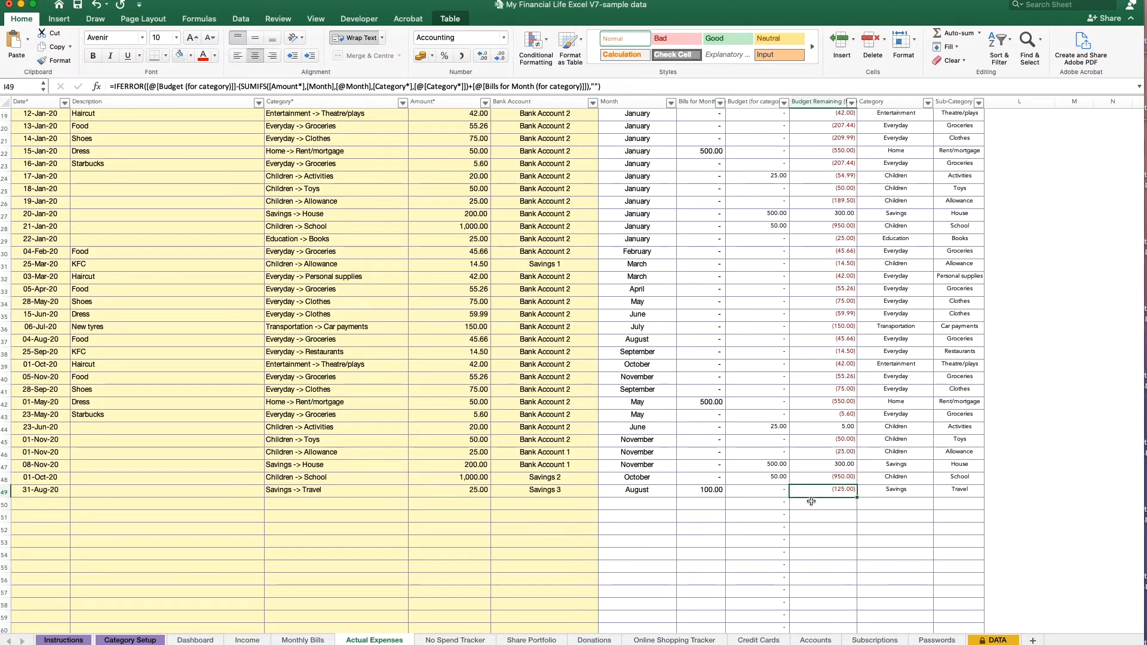
# Step: On the Category Setup sheet, set the monthly budget for Savings -> Travel in G110 to 100
pyautogui.click(130, 641)
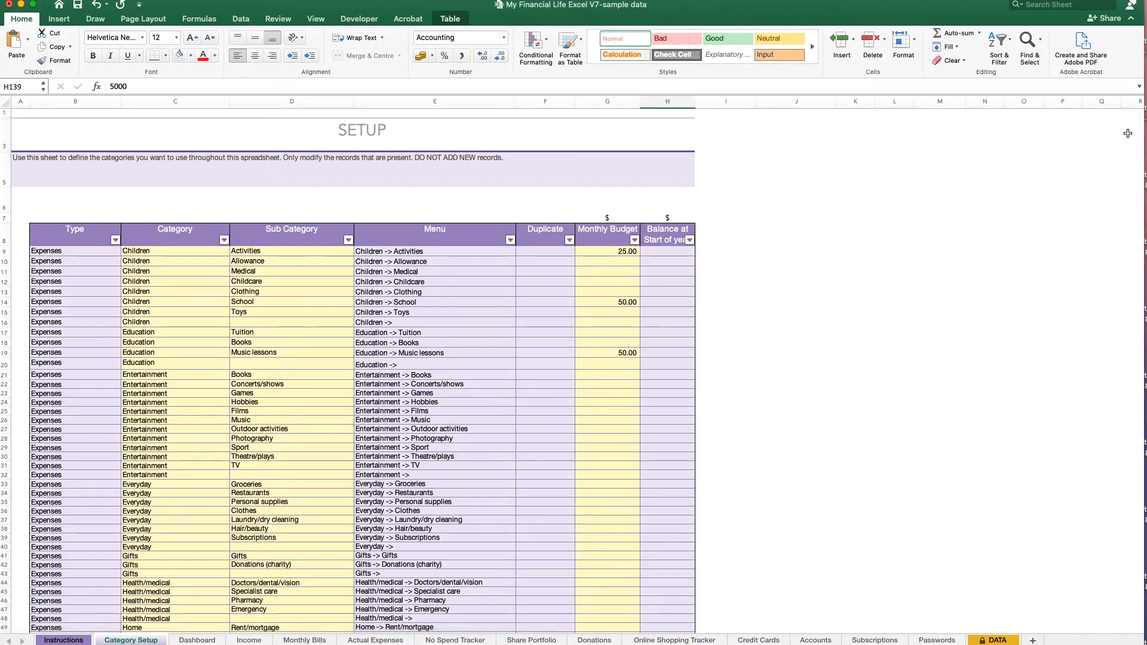
pyautogui.moveTo(1128, 133); pyautogui.dragTo(1128, 166)
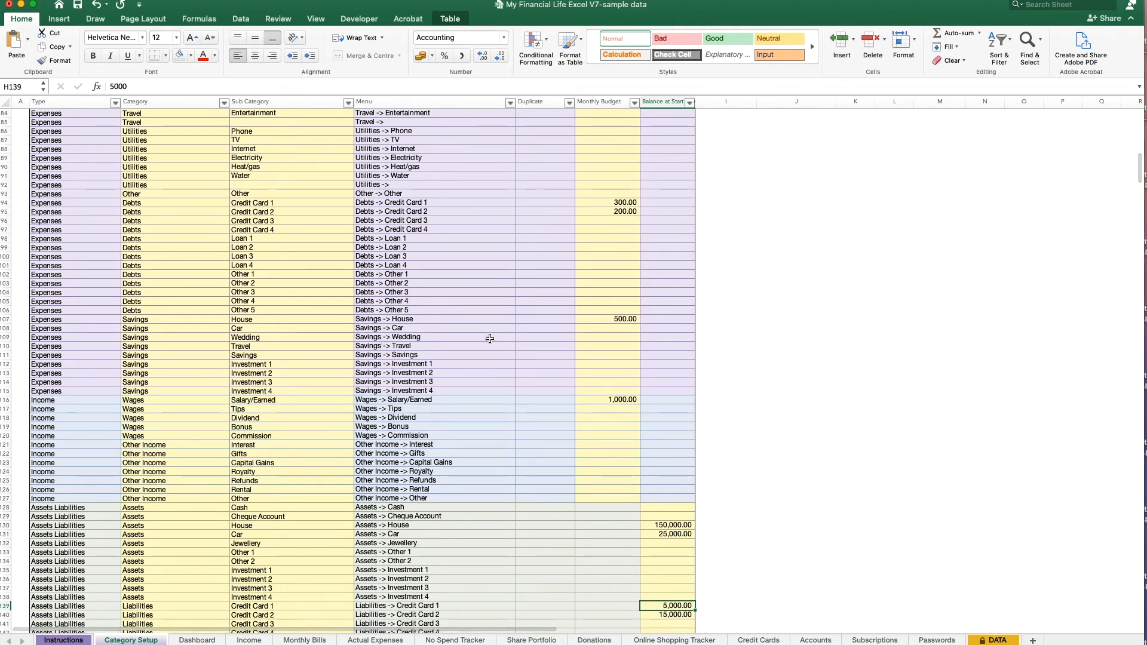
pyautogui.click(601, 346)
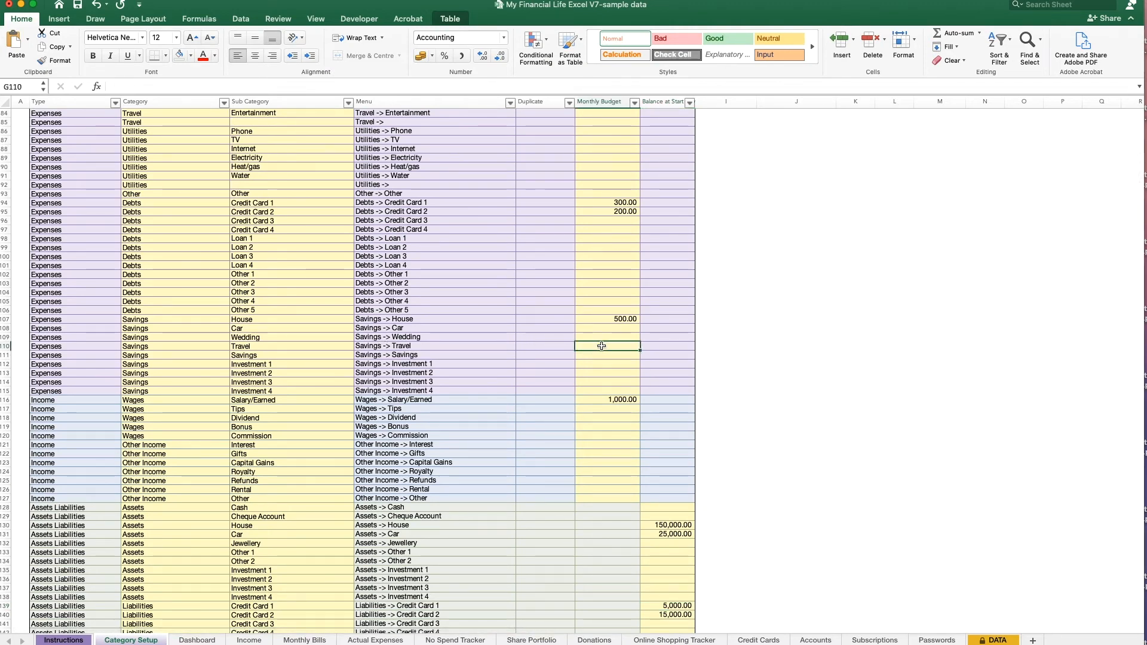
pyautogui.write('100')
pyautogui.press('Return')
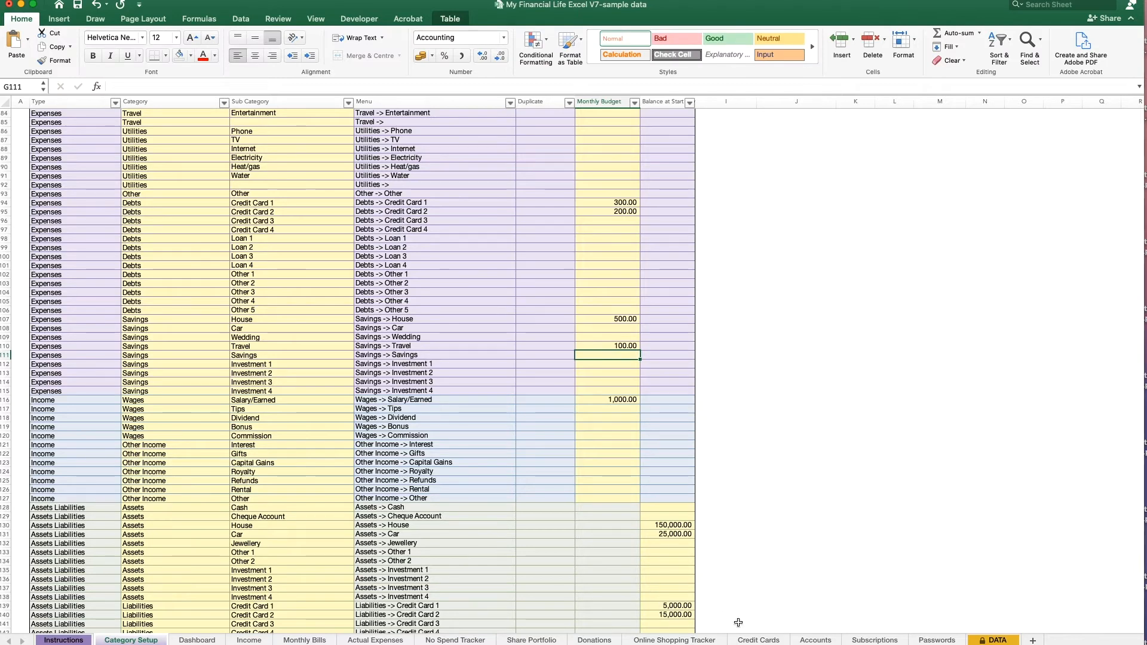
# Step: On the Actual Expenses sheet, compare the category budget in H49 with the Budget Remaining formula in I49
pyautogui.click(376, 640)
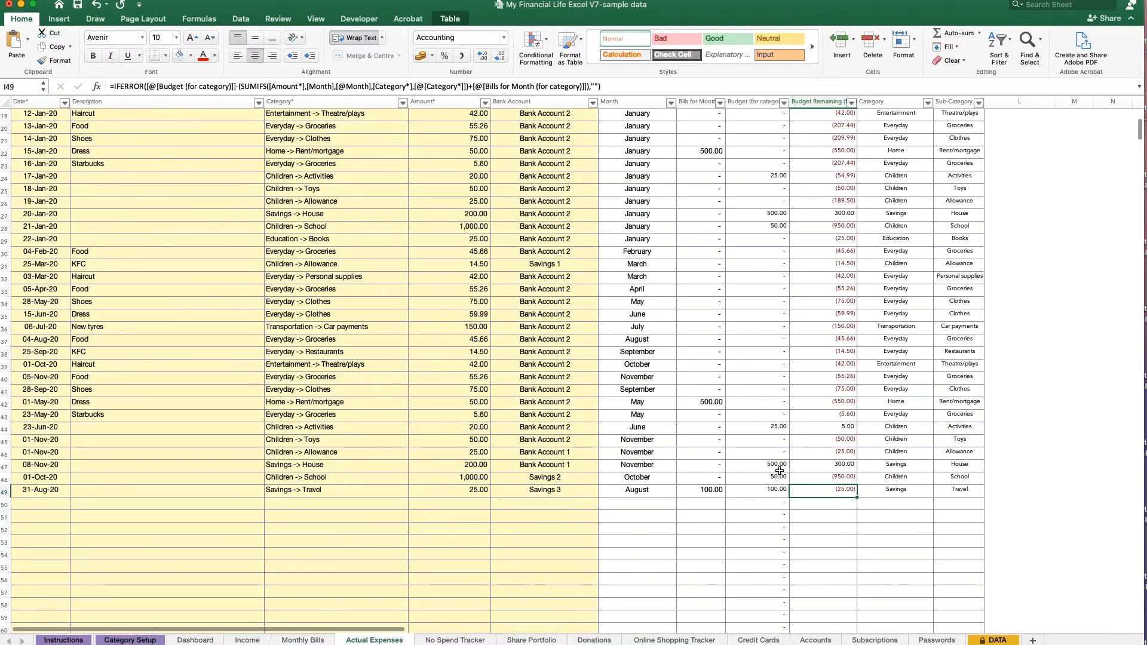
pyautogui.click(749, 490)
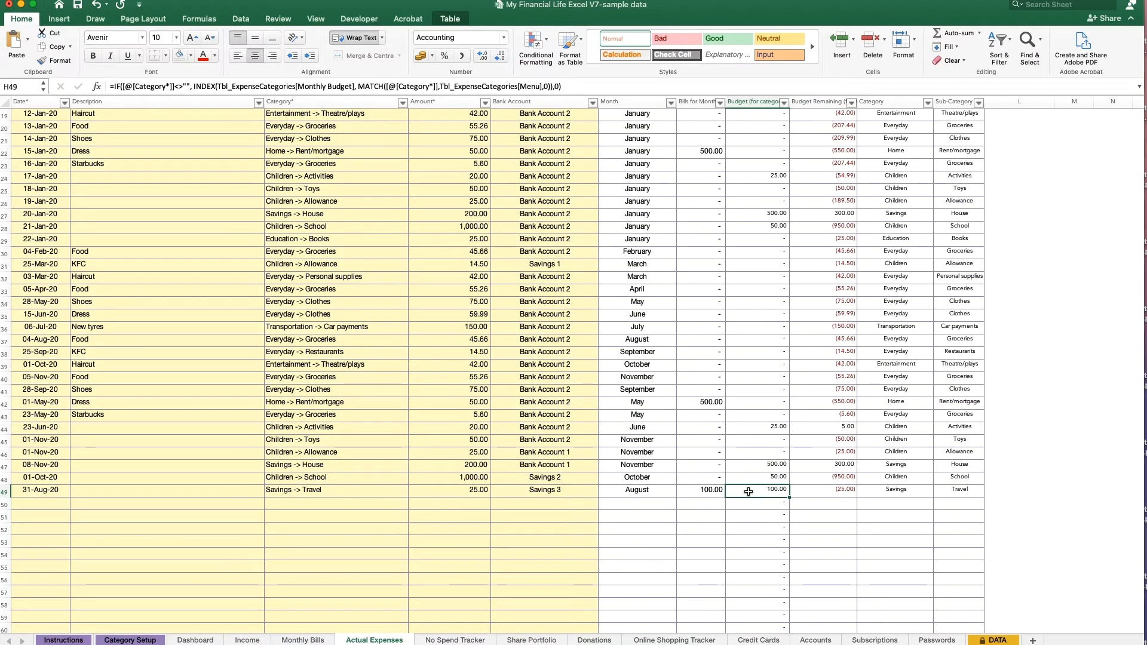
pyautogui.click(821, 493)
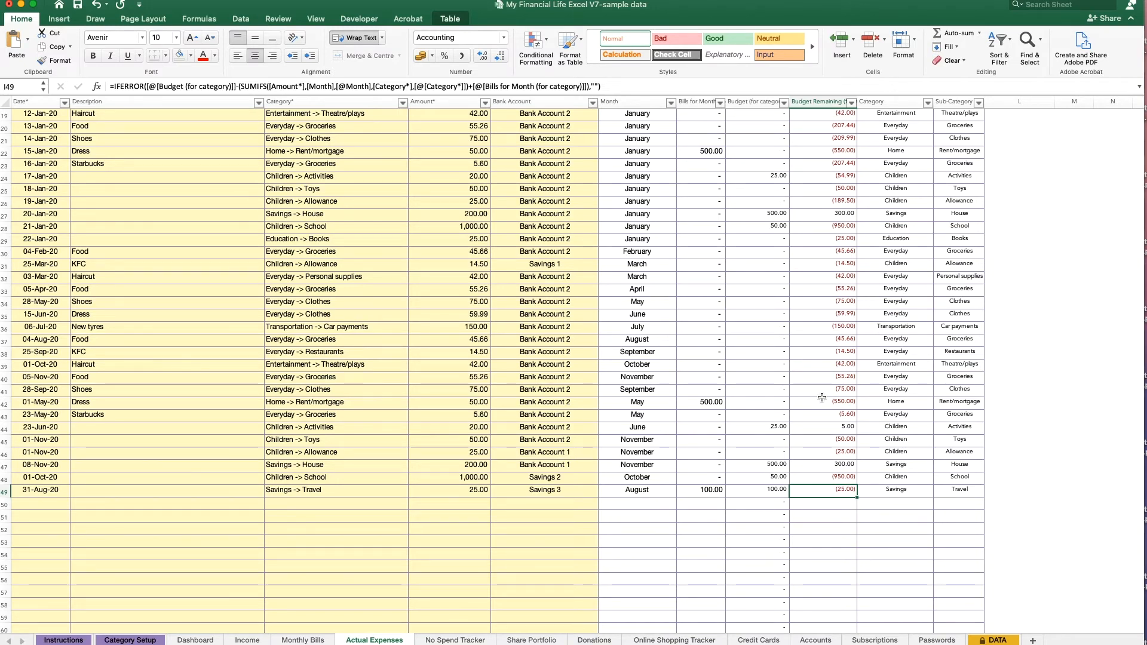
# Step: On the Share Portfolio sheet, review Apple's share count and price paid, and set its current share price in B18 to 20
pyautogui.click(511, 641)
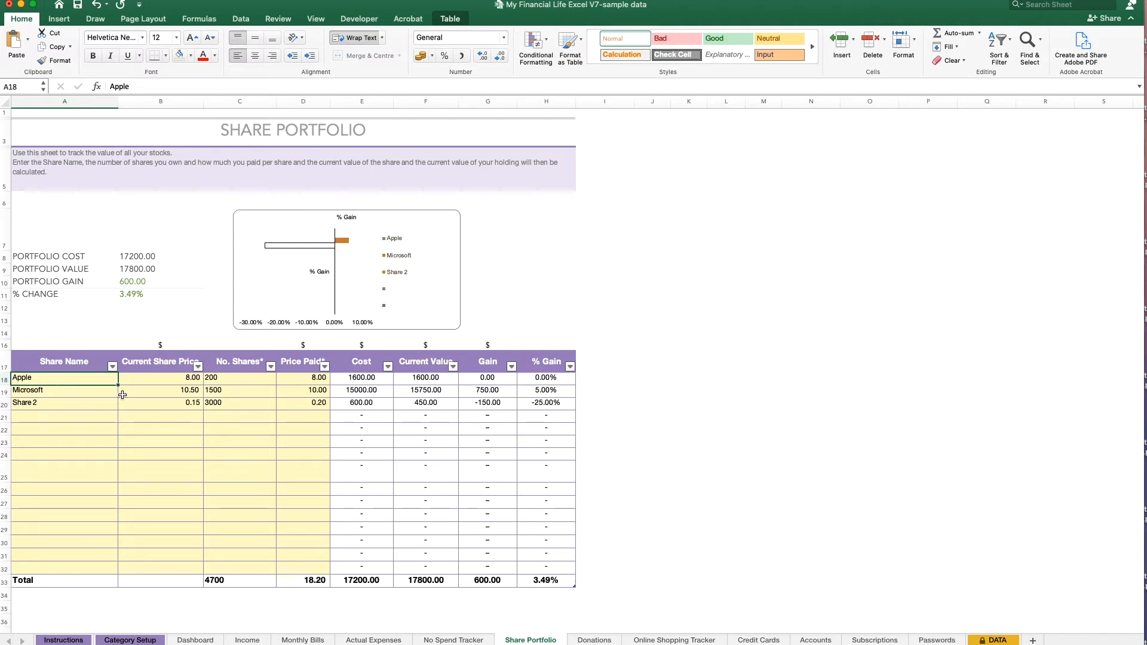
pyautogui.click(165, 381)
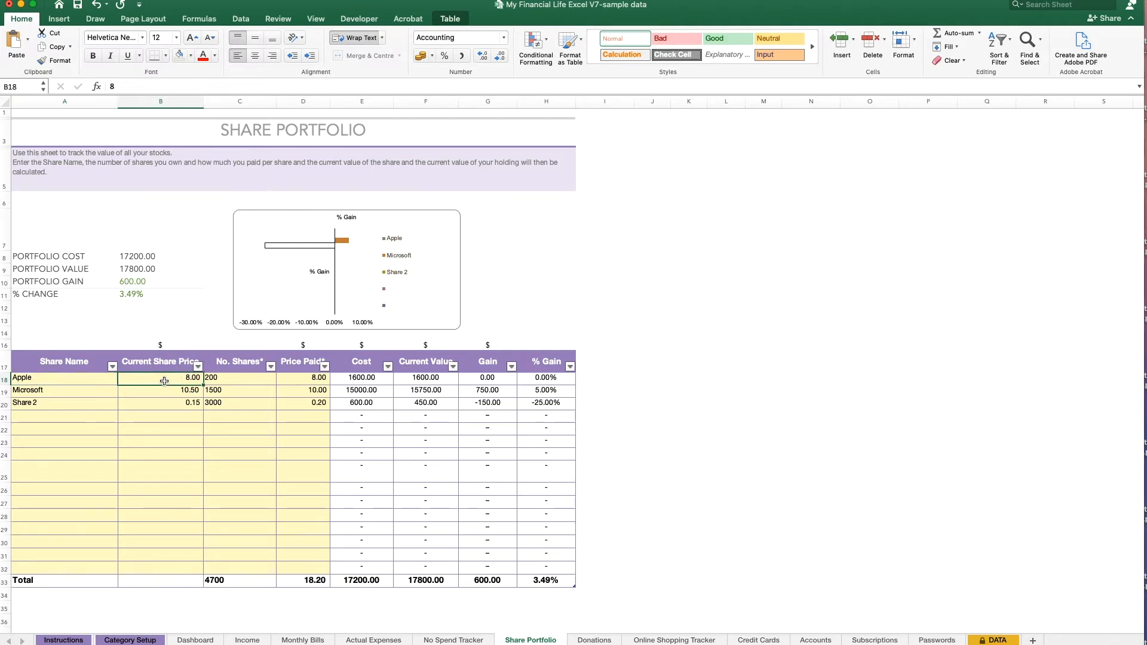
pyautogui.click(245, 381)
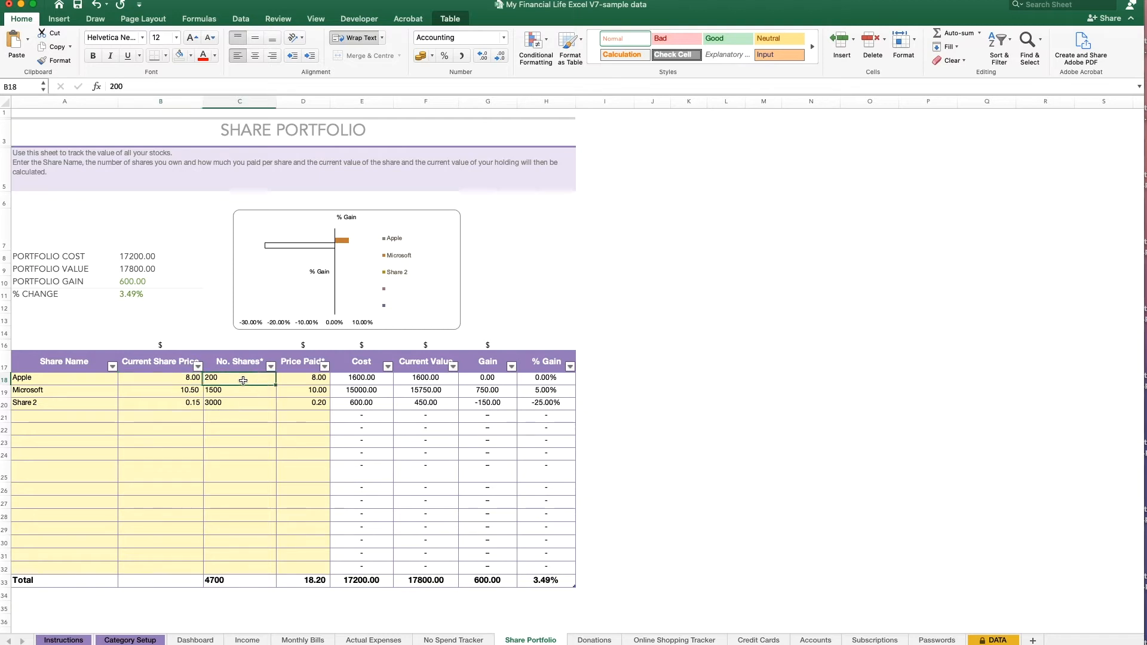
pyautogui.click(302, 378)
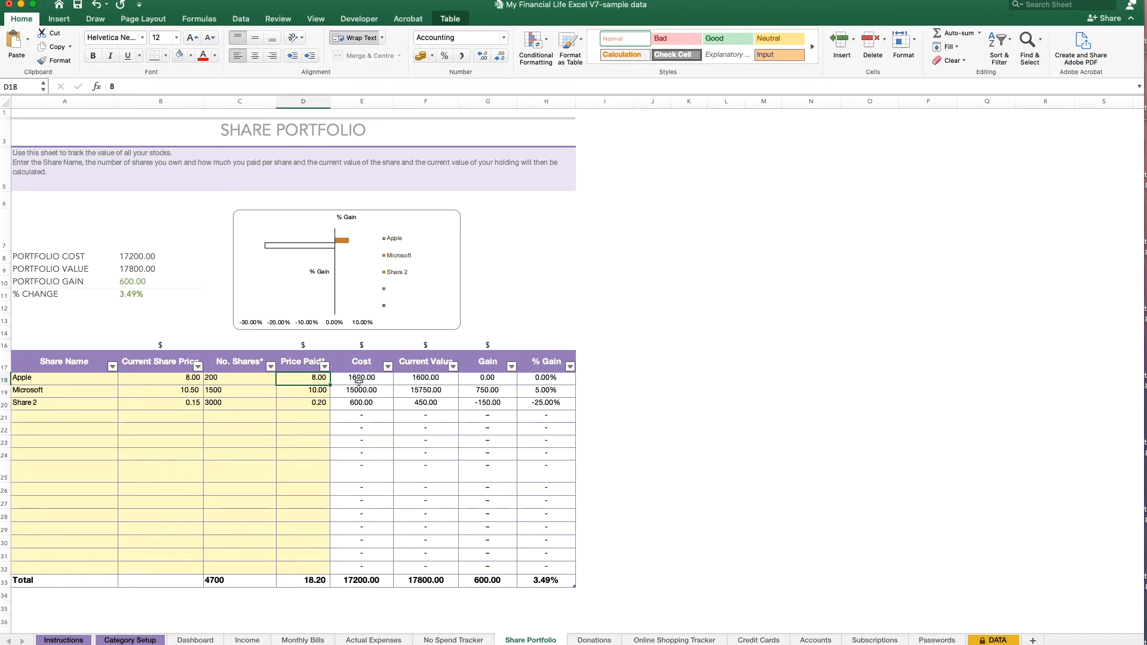
pyautogui.click(165, 381)
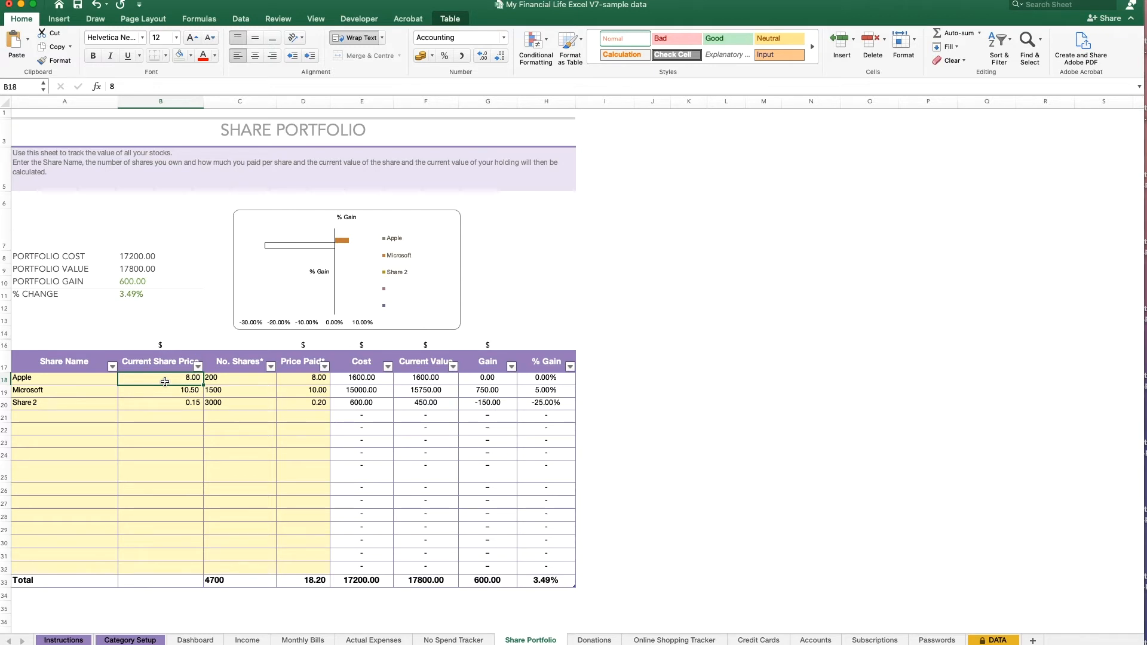
pyautogui.write('20')
pyautogui.press('Return')
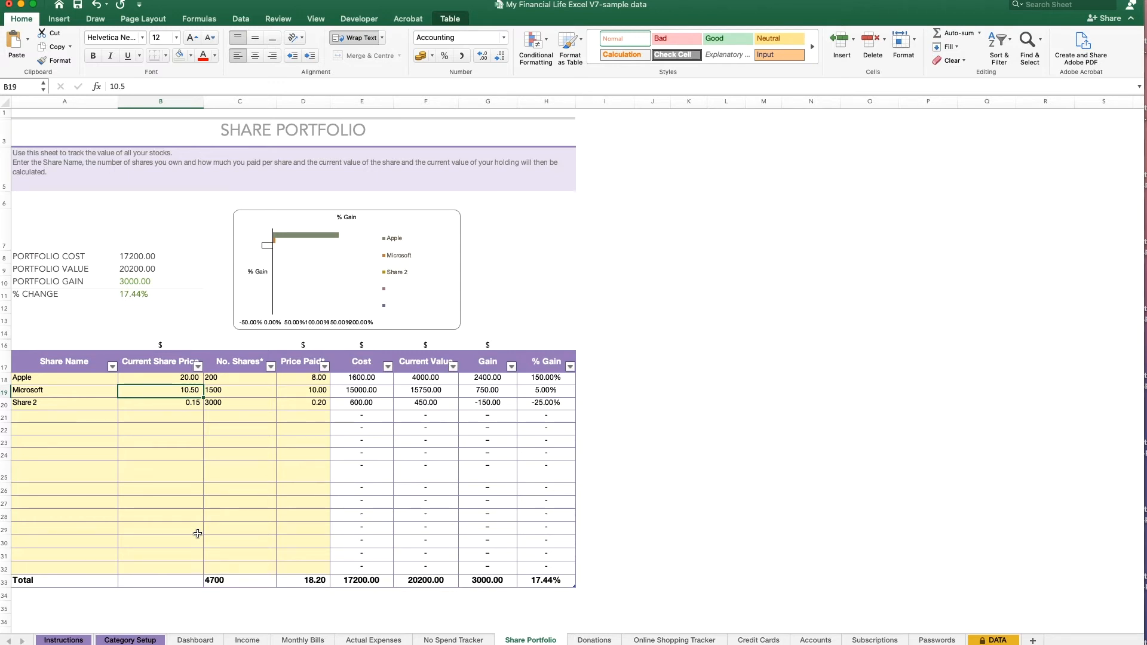
# Step: Look through the Donations, Online Shopping Tracker, Credit Cards, Accounts, Subscriptions and Passwords sheets, ending on the No Spend Tracker calendar
pyautogui.click(598, 640)
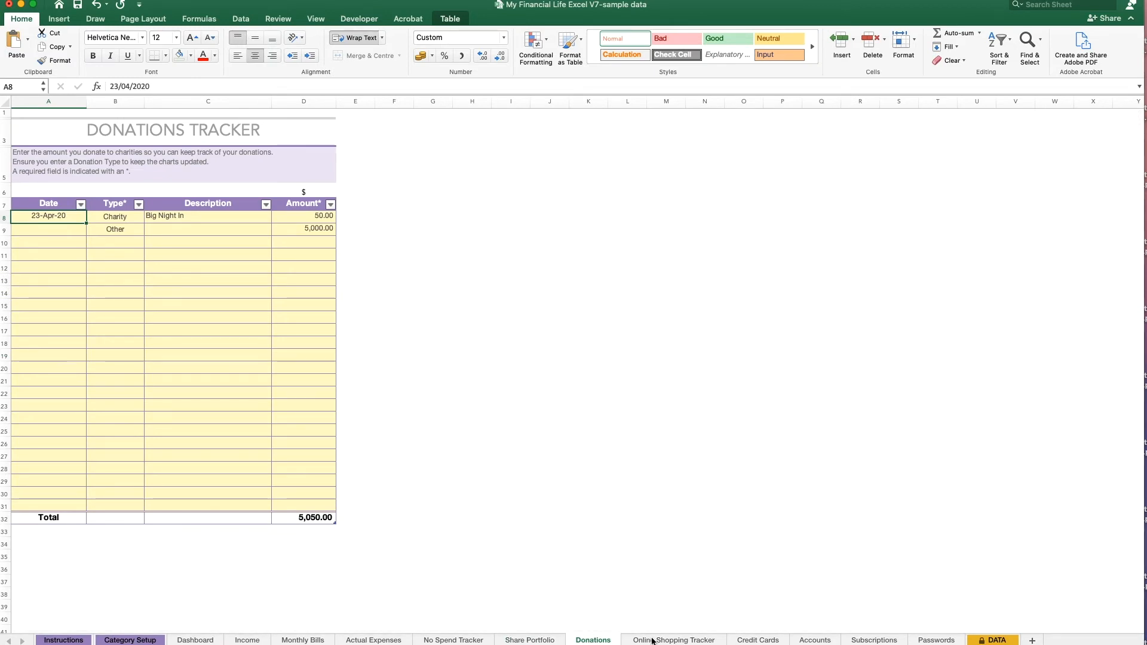
pyautogui.click(653, 641)
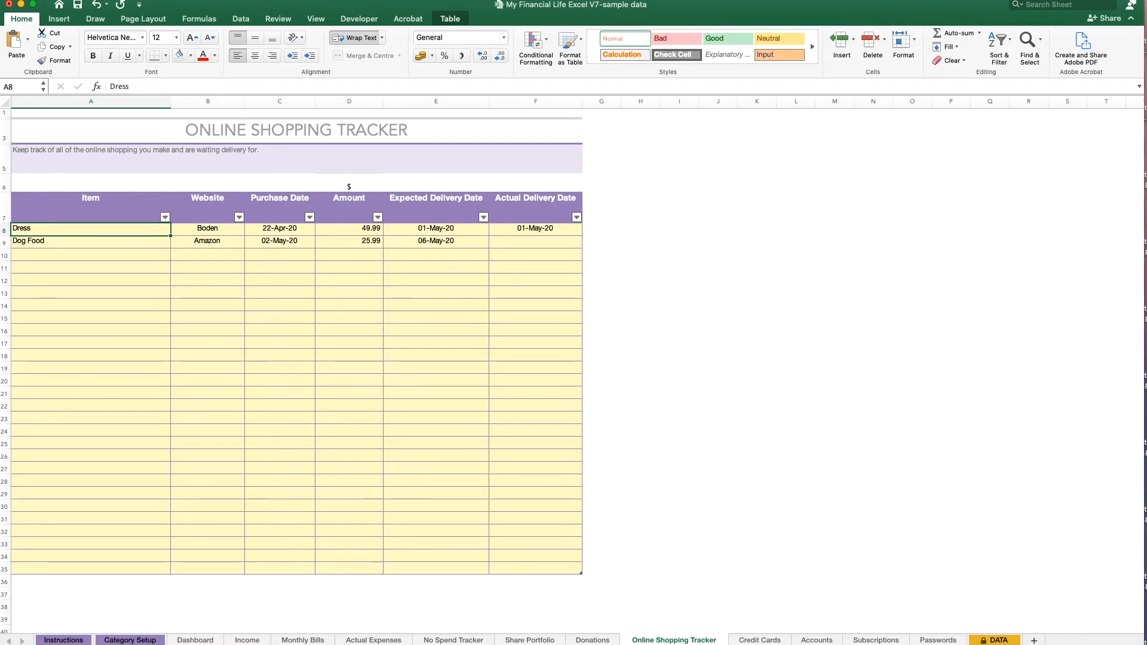
pyautogui.click(750, 641)
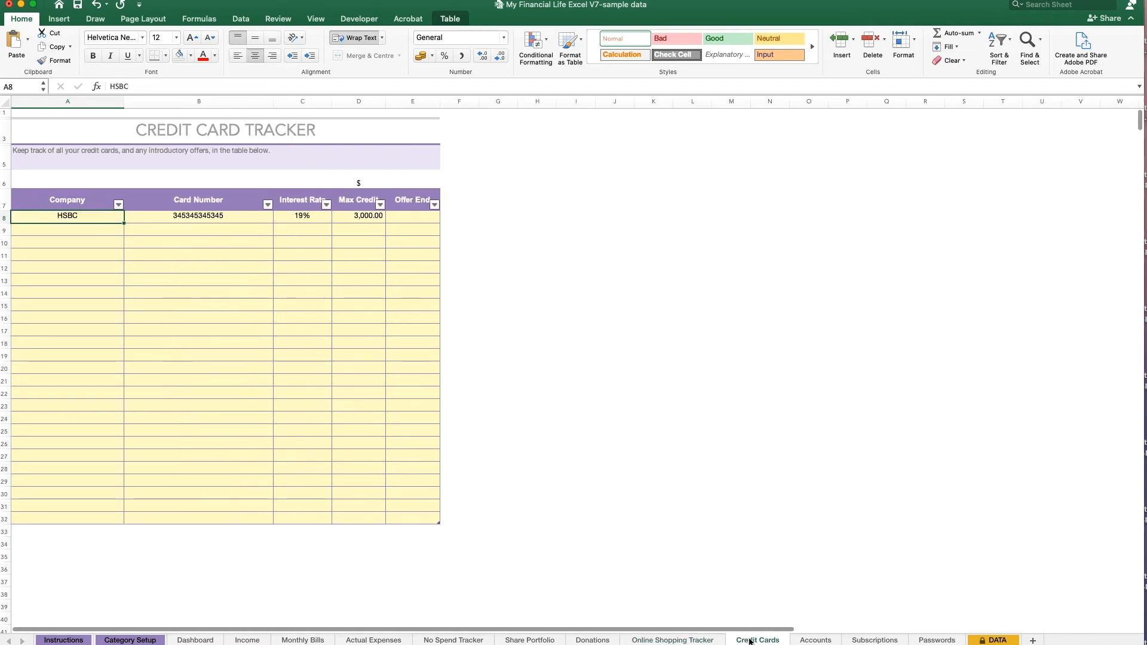
pyautogui.click(815, 641)
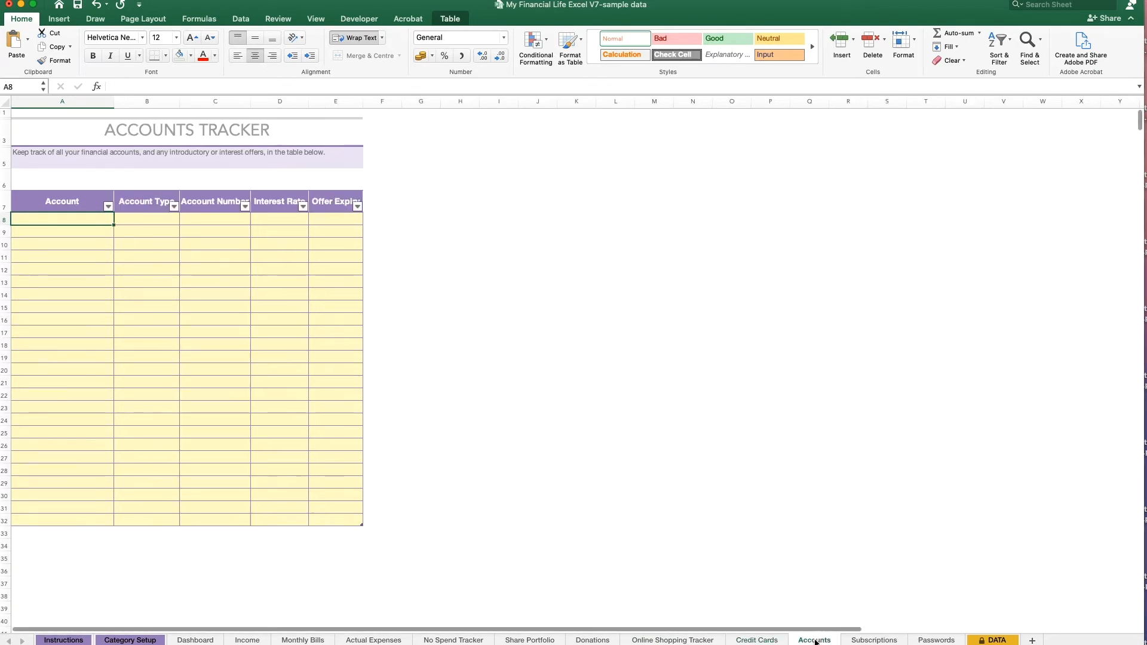
pyautogui.click(874, 641)
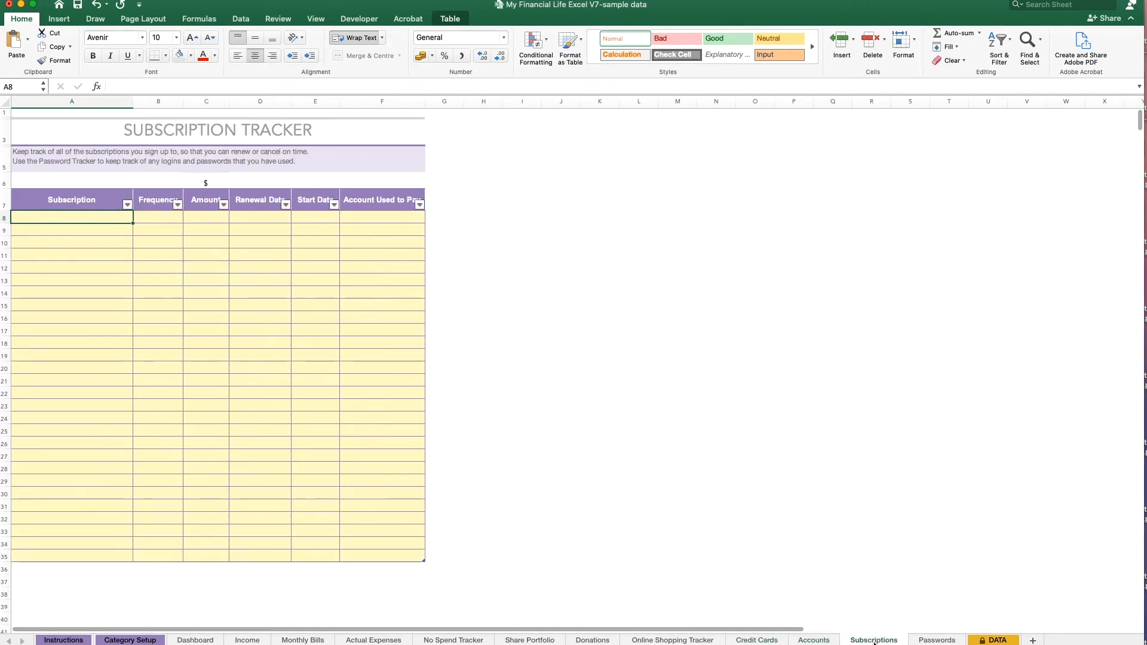
pyautogui.click(939, 641)
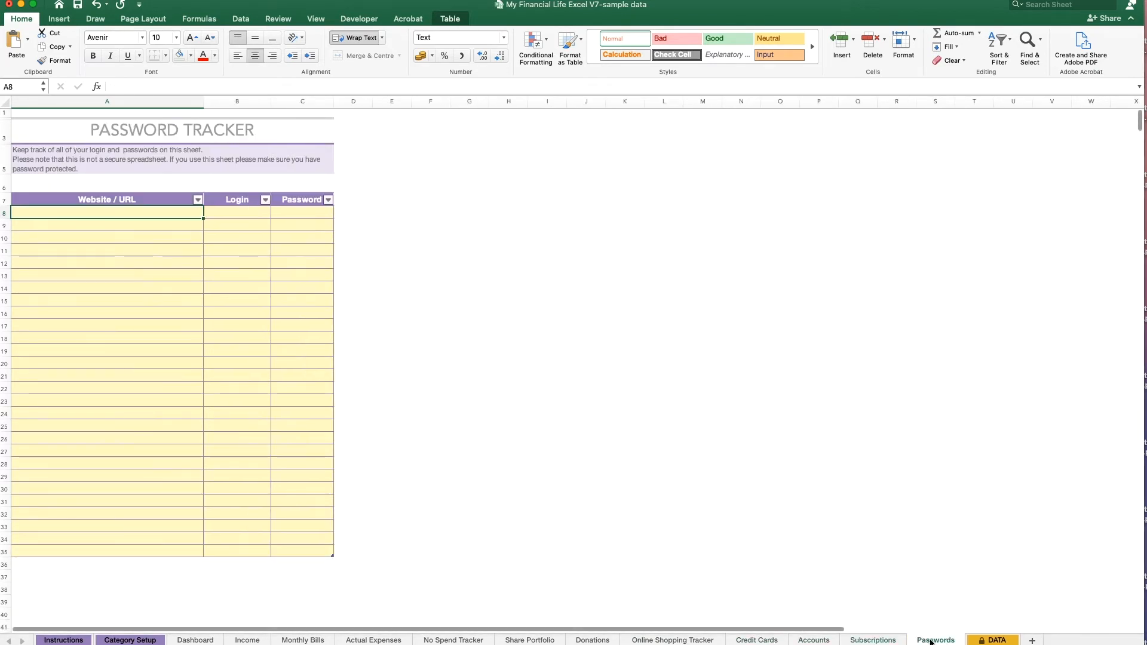
pyautogui.click(449, 641)
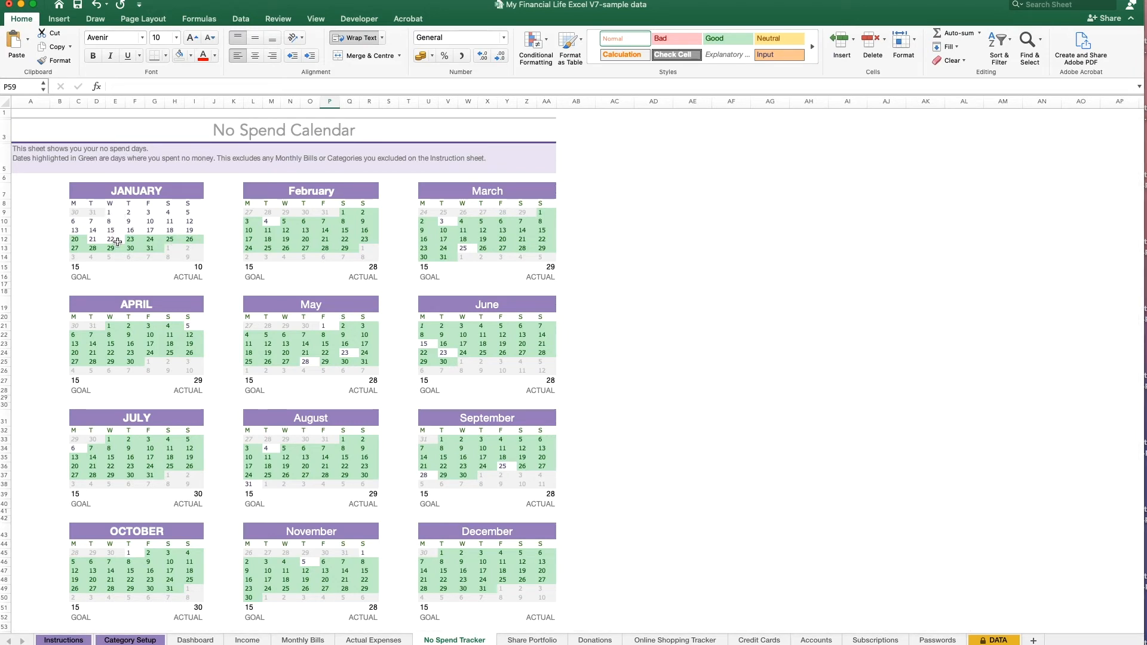
# Step: Check January's actual no-spend formula in H15, and on the Dashboard sheet compare monthly income, expense and cashflow in the Cash Available chart
pyautogui.click(191, 270)
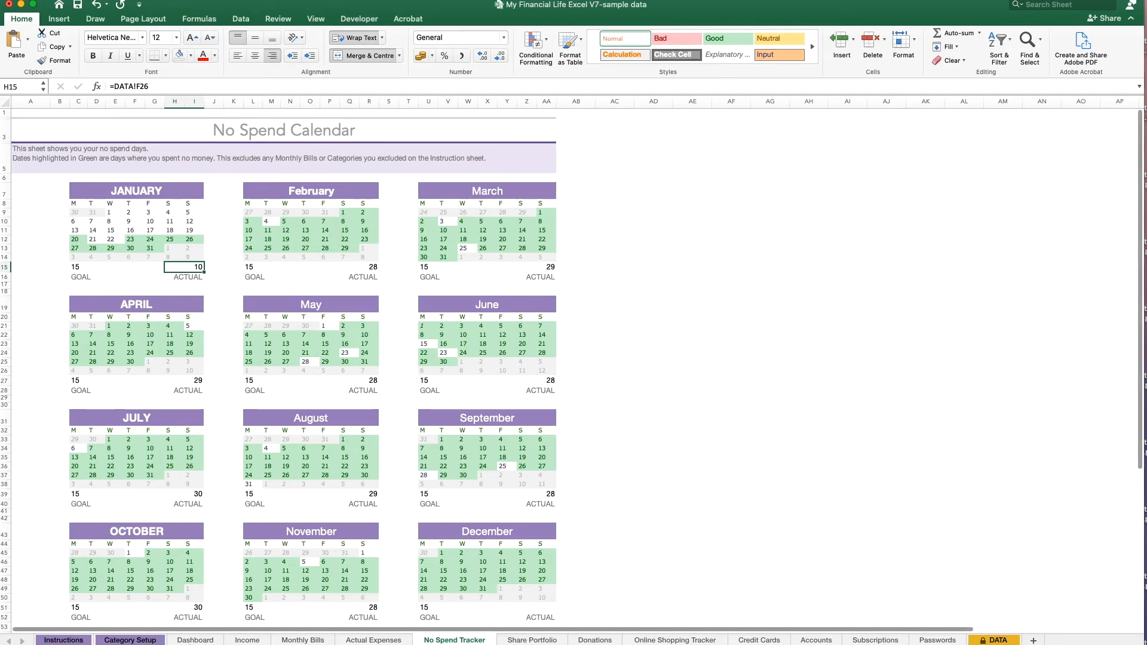
pyautogui.click(196, 640)
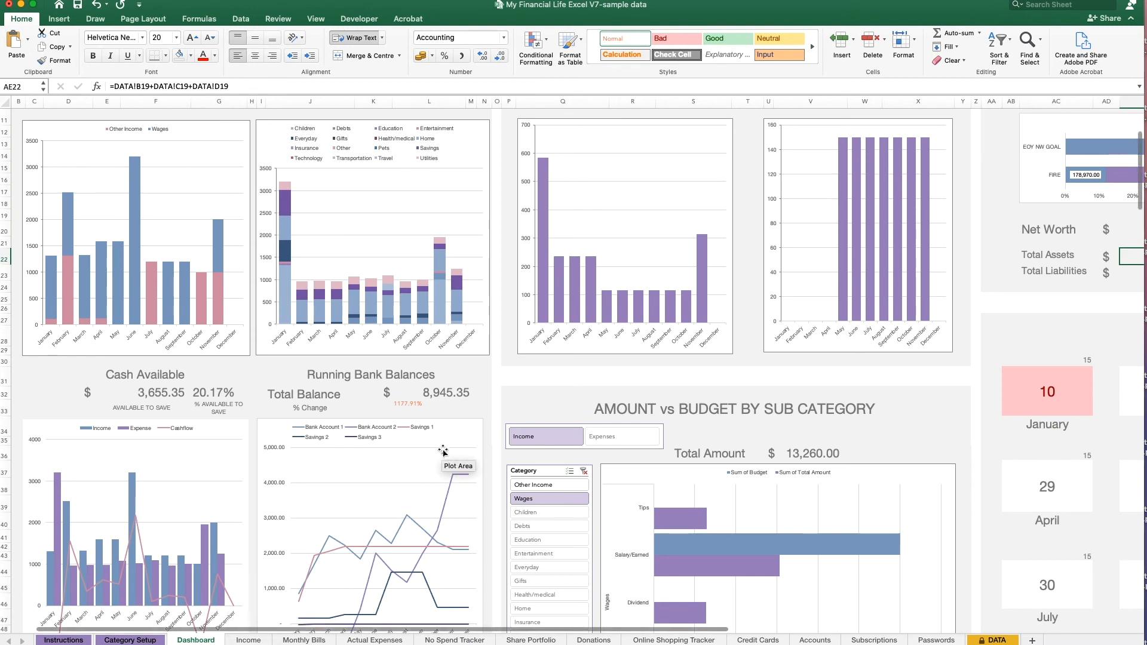
pyautogui.scroll(5, 443, 451)
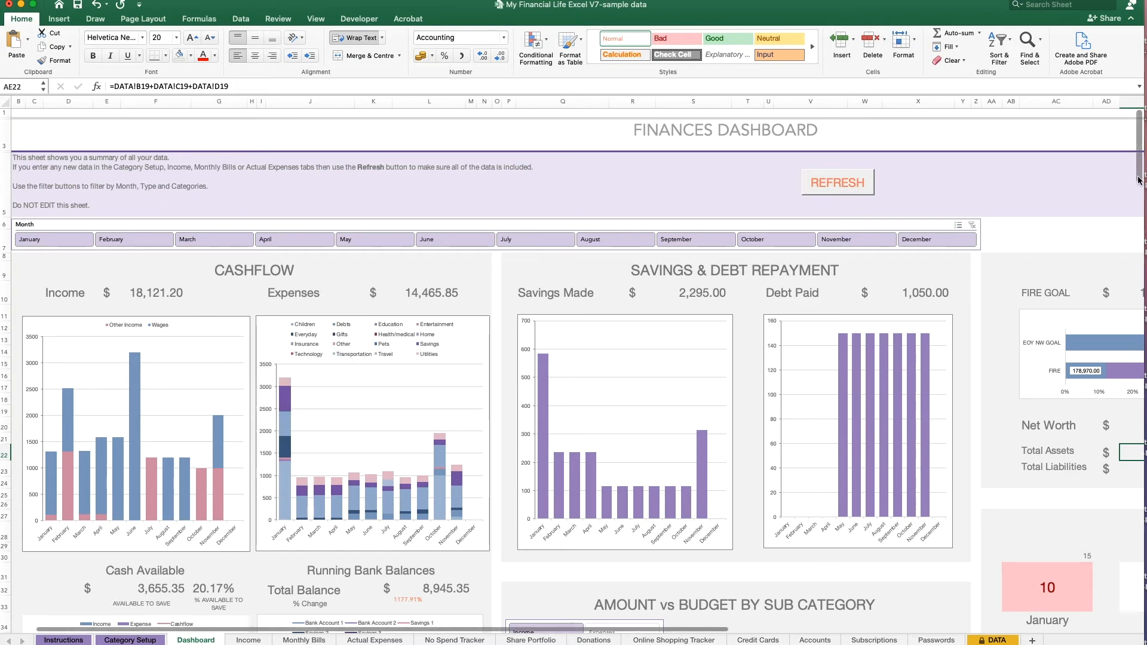
pyautogui.moveTo(1138, 179); pyautogui.dragTo(1142, 207)
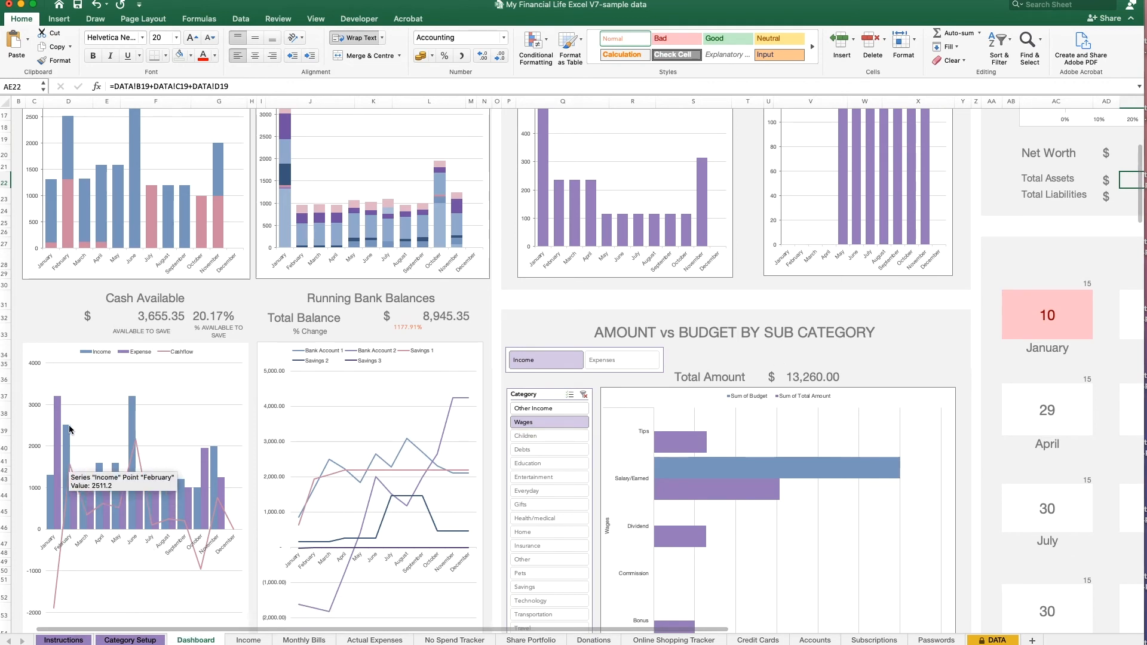
pyautogui.moveTo(59, 458)
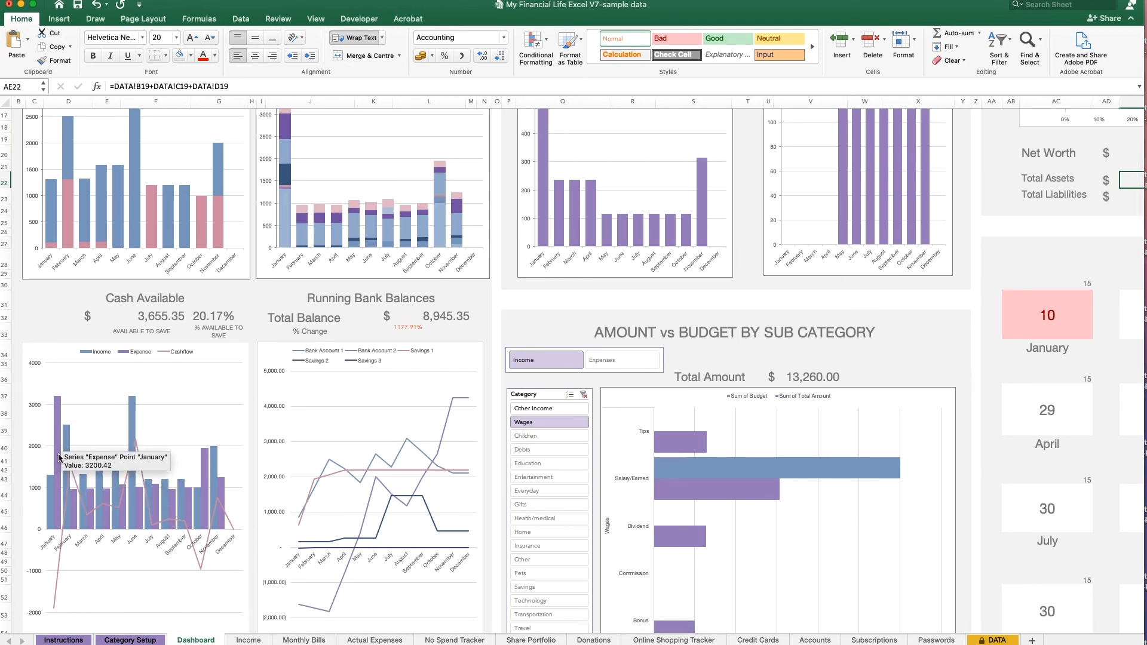
pyautogui.moveTo(67, 523)
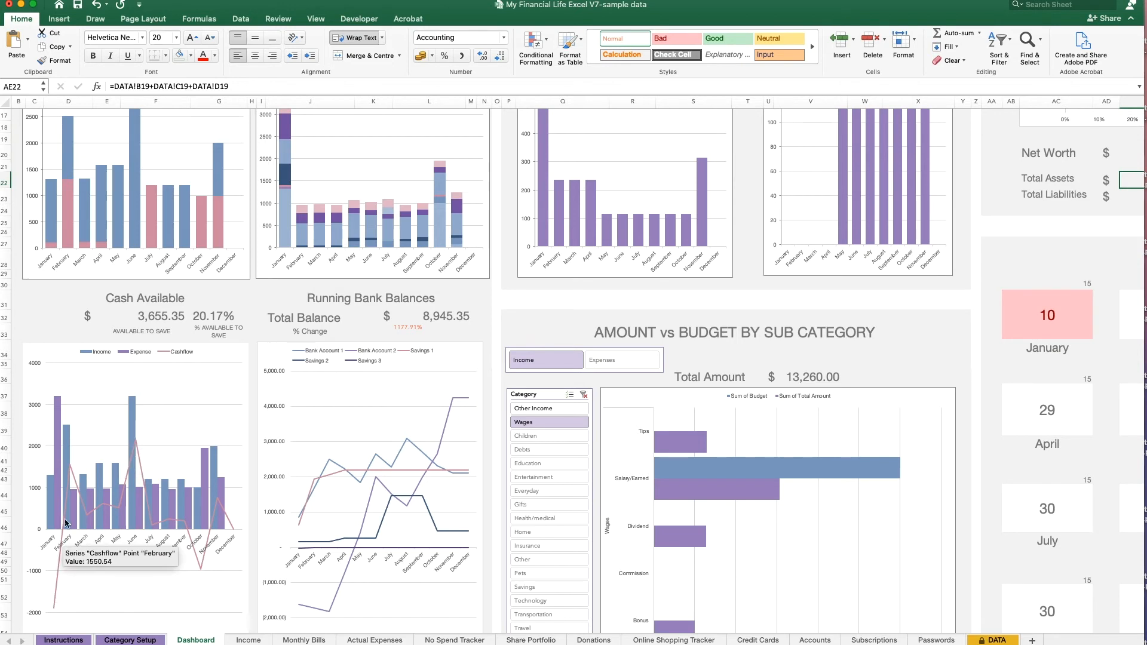
pyautogui.moveTo(147, 482)
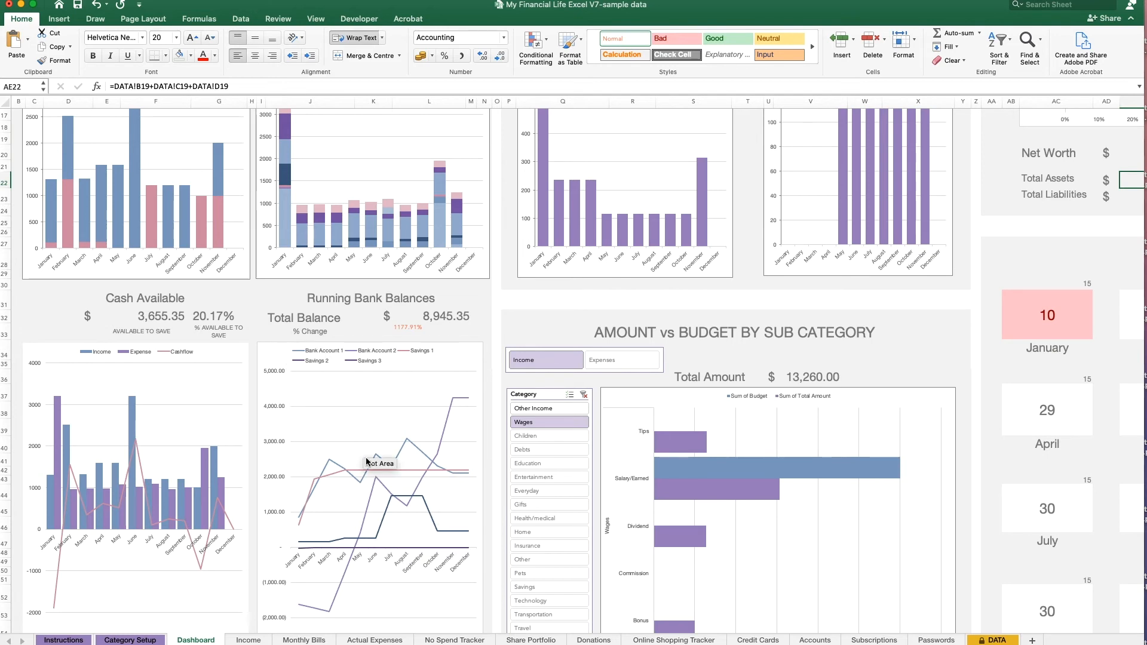
# Step: Examine the bank account and savings lines in the Dashboard's Running Bank Balances chart
pyautogui.moveTo(315, 572)
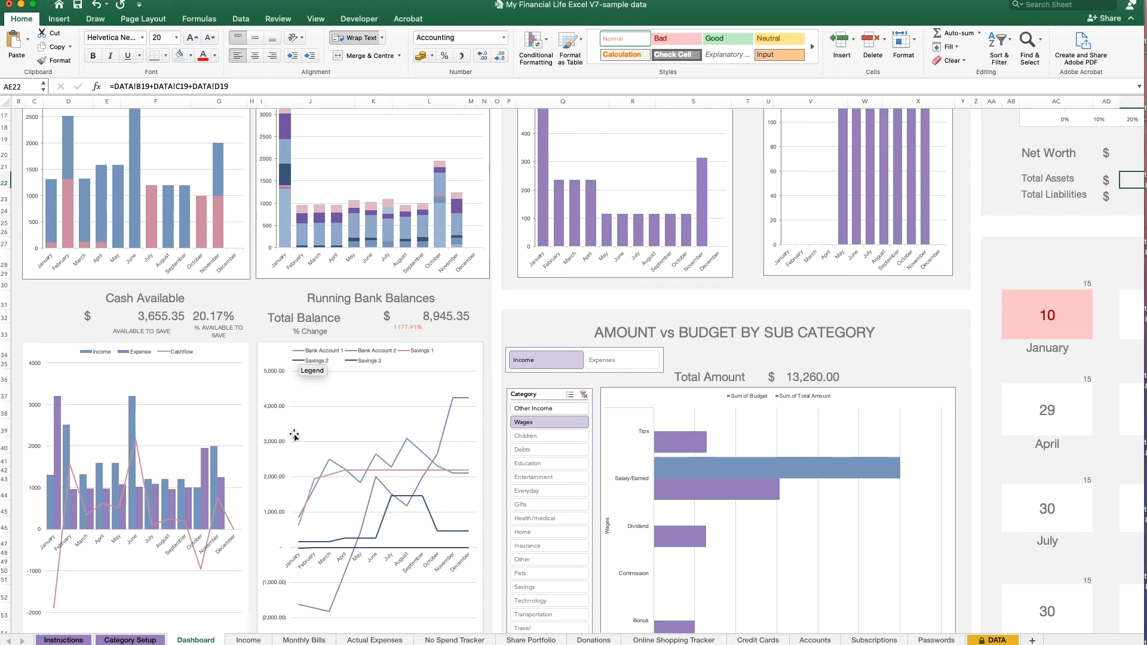
pyautogui.moveTo(302, 511)
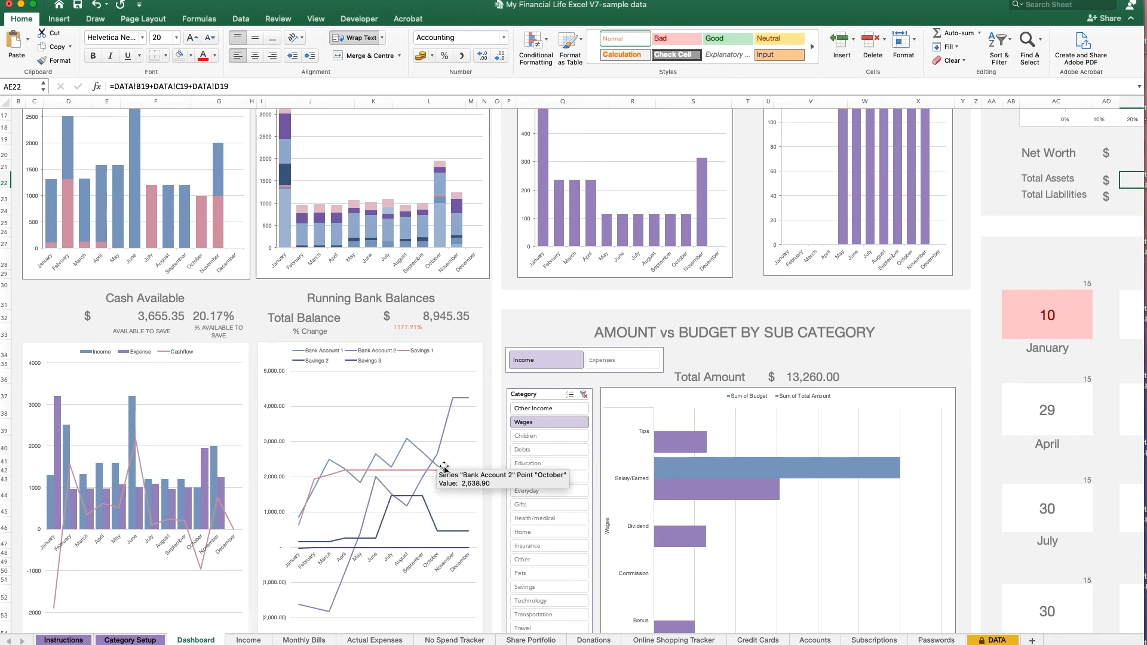
pyautogui.moveTo(460, 399)
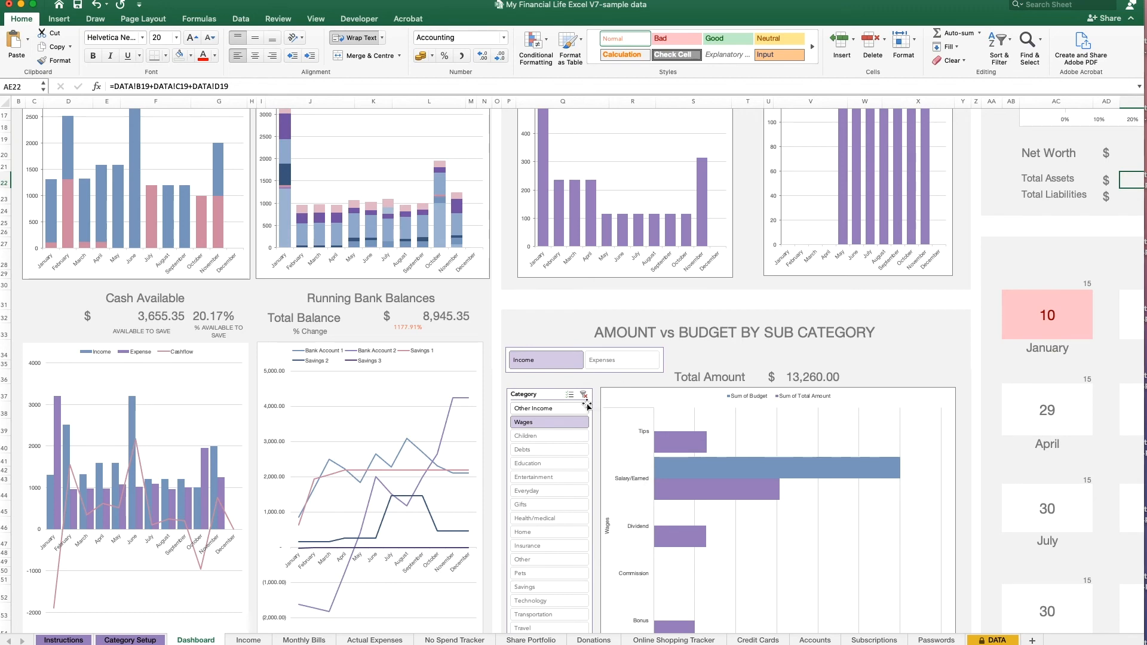
# Step: Review the Dashboard's Savings & Debt Repayment charts and the Amount vs Budget by Sub Category section
pyautogui.scroll(5, 1069, 290)
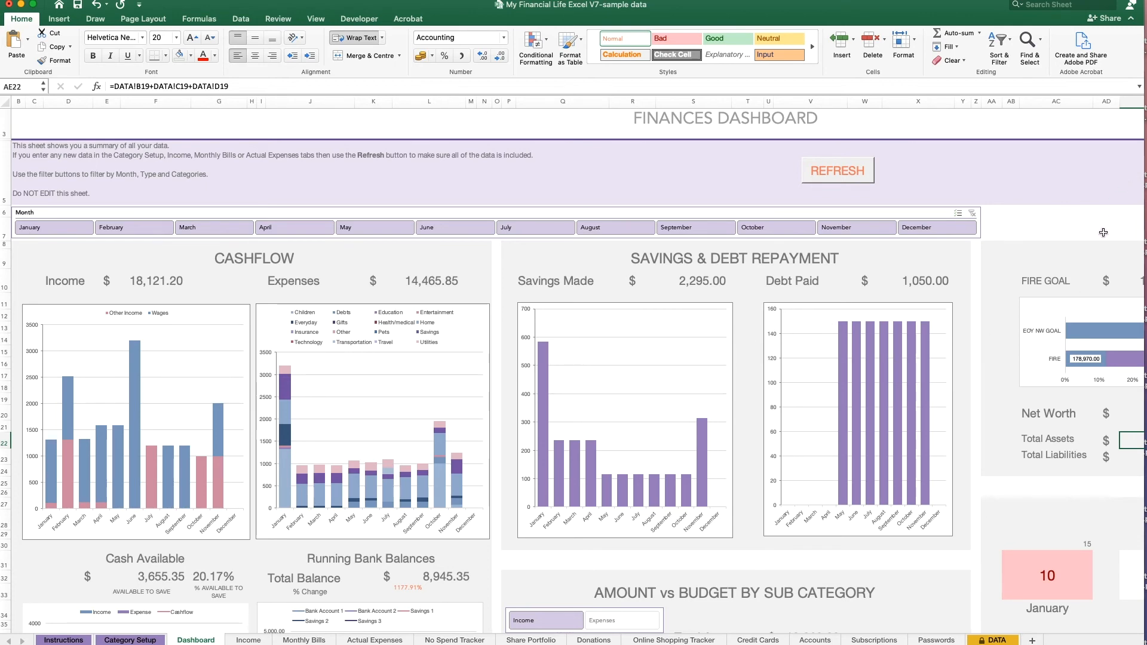
pyautogui.scroll(-2, 1103, 233)
pyautogui.scroll(2, 1103, 232)
pyautogui.scroll(-1, 1123, 203)
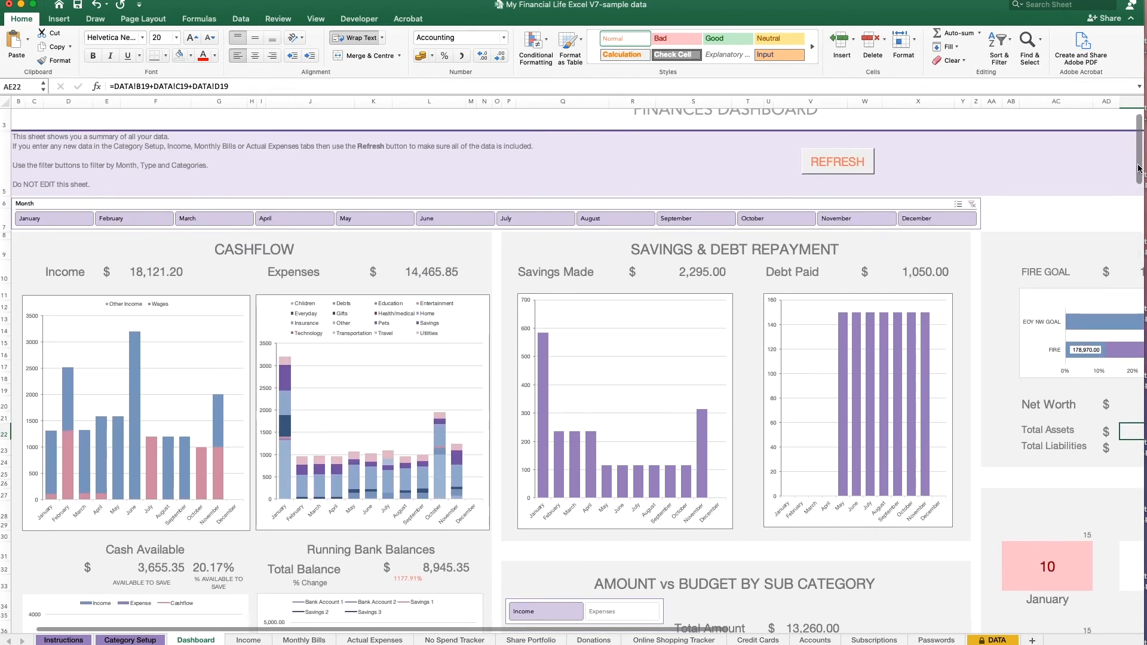
pyautogui.moveTo(1138, 169); pyautogui.dragTo(1138, 217)
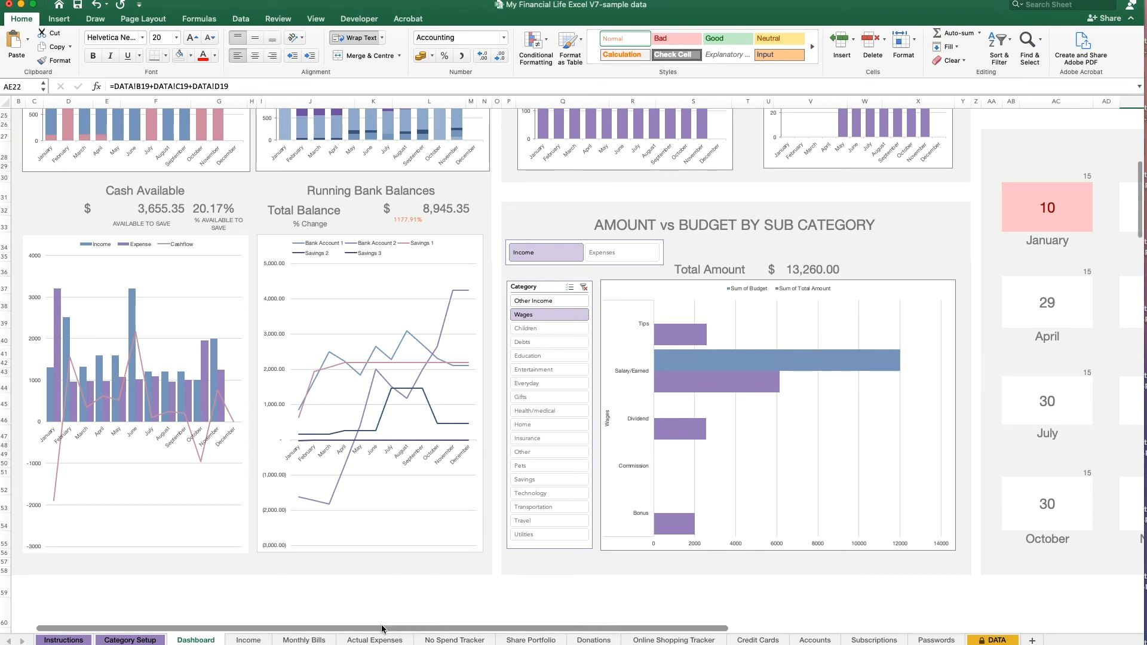
# Step: Review the Net Worth goals, assets and liabilities on the Dashboard, along with its monthly No Spend Tracker summary
pyautogui.moveTo(445, 629); pyautogui.dragTo(632, 625)
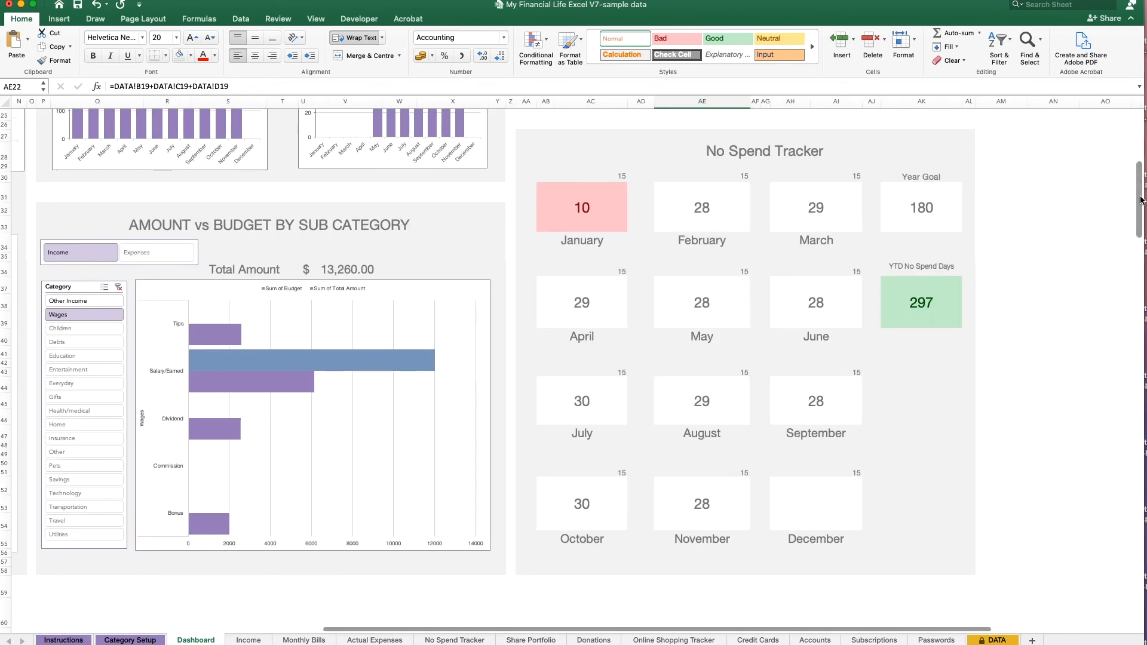
pyautogui.moveTo(1140, 201); pyautogui.dragTo(1140, 119)
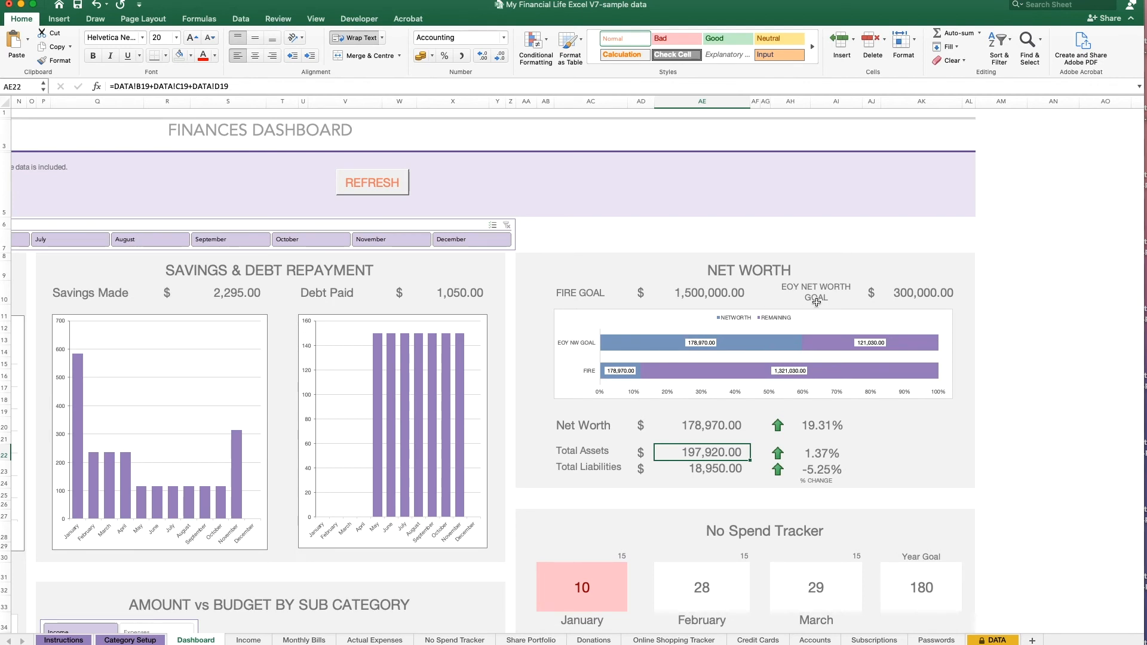
pyautogui.moveTo(608, 351)
pyautogui.scroll(-1, 1100, 263)
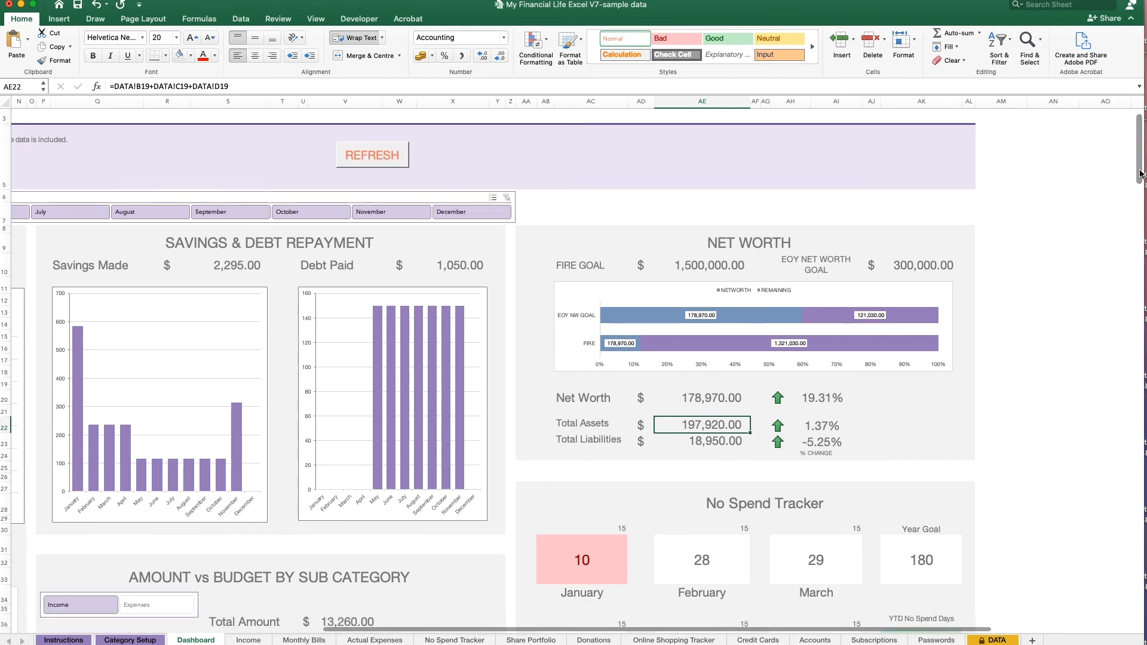
pyautogui.moveTo(1140, 174); pyautogui.dragTo(1141, 216)
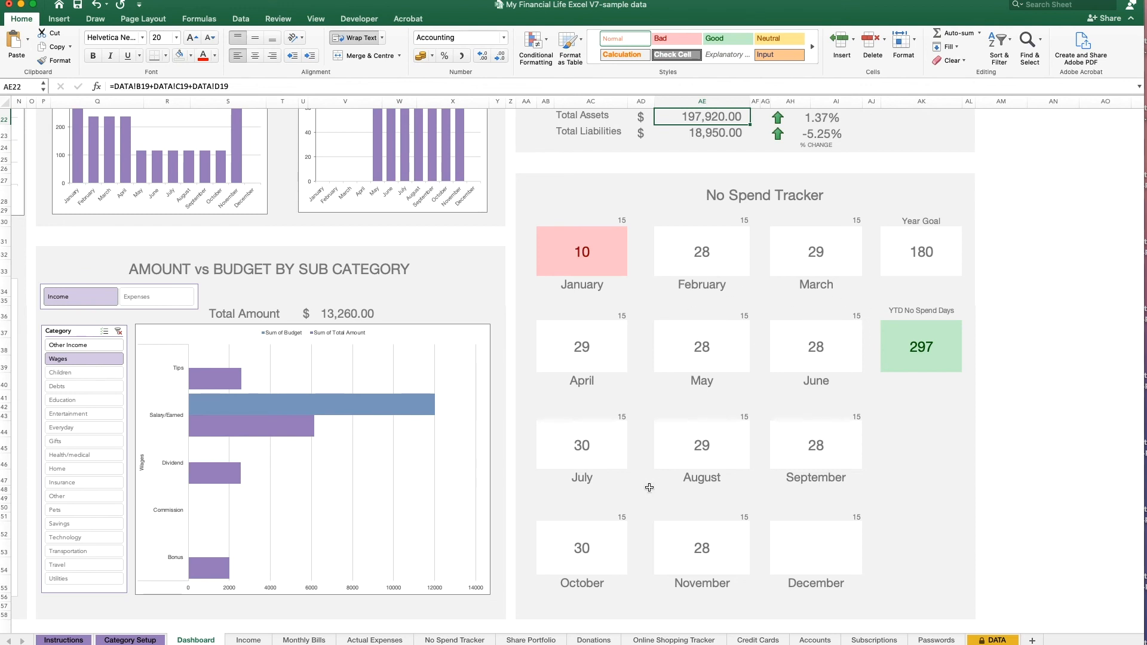
# Step: Filter the Dashboard by January and by February in turn, examining how the charts and totals respond
pyautogui.moveTo(431, 630); pyautogui.dragTo(114, 636)
pyautogui.scroll(10, 445, 430)
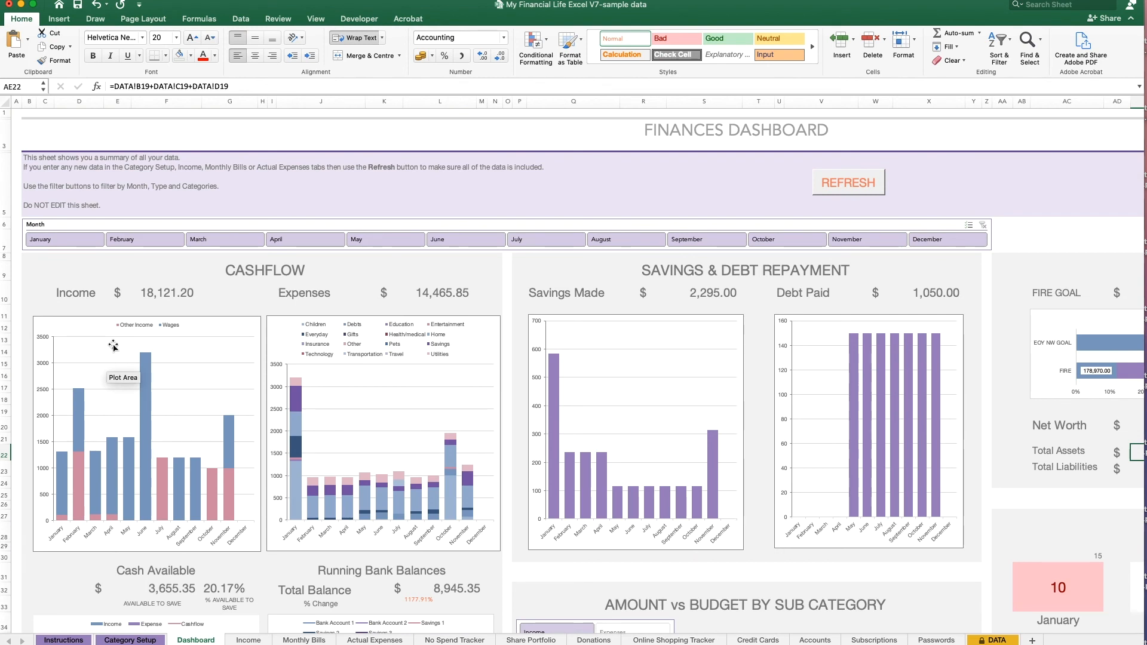
pyautogui.click(62, 239)
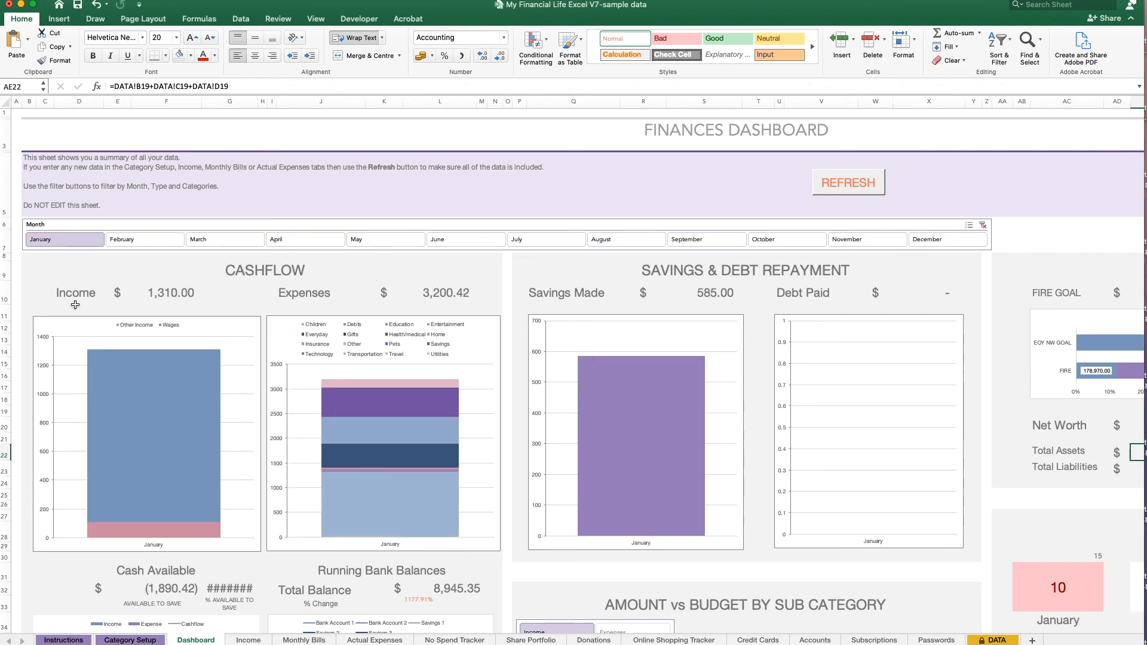
pyautogui.click(131, 239)
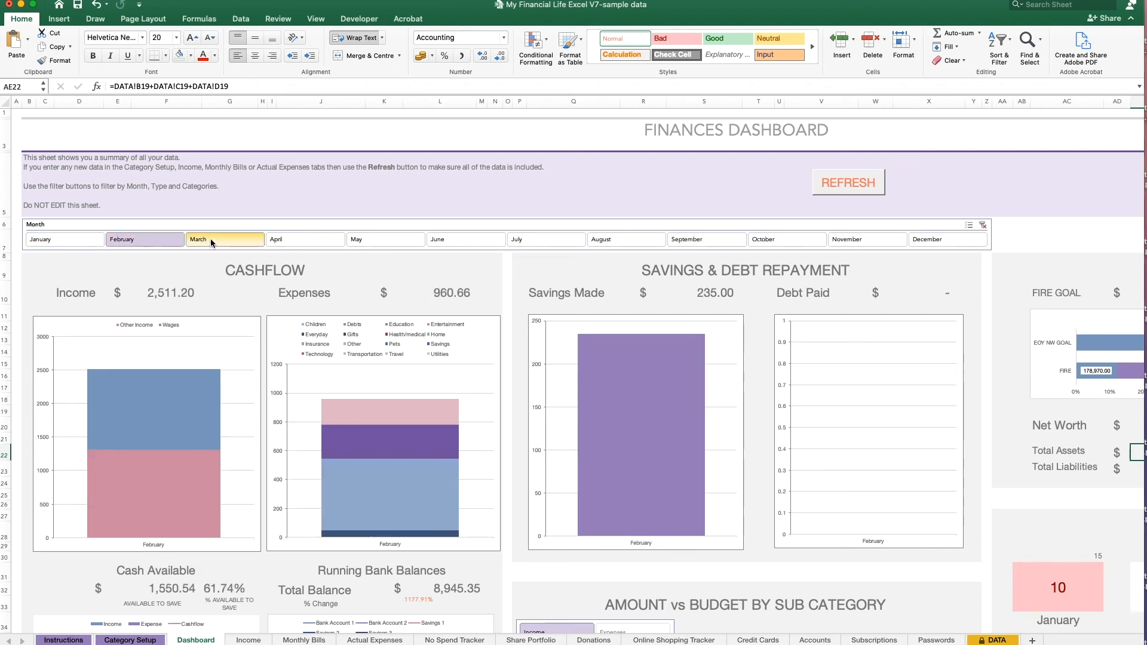
pyautogui.moveTo(164, 436)
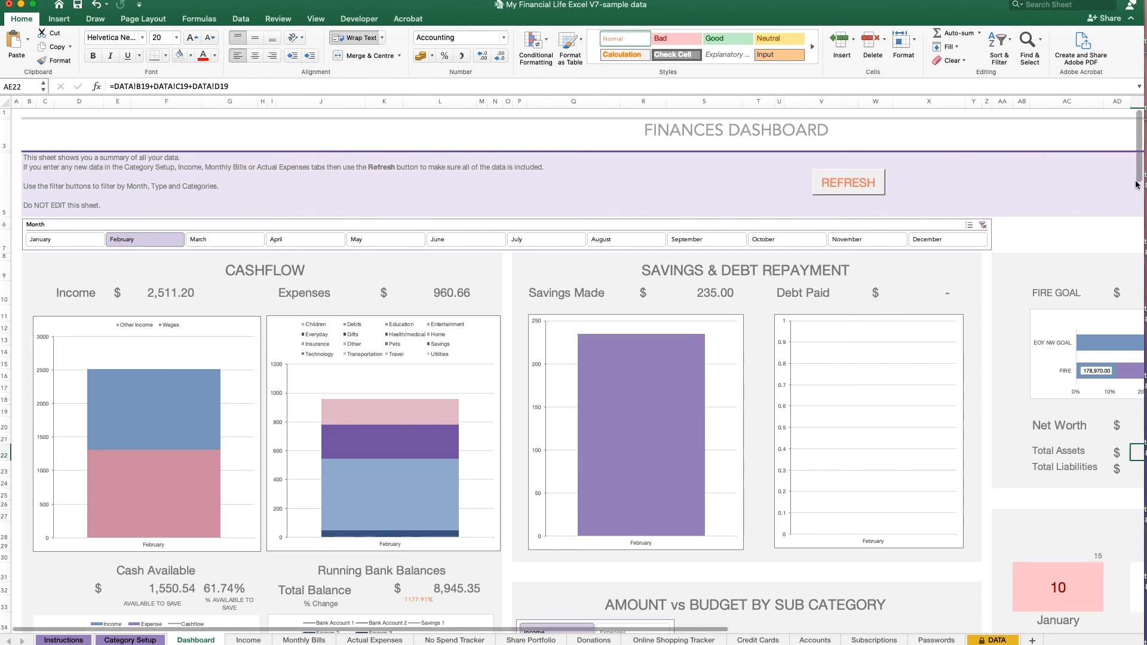
pyautogui.scroll(-5, 1135, 235)
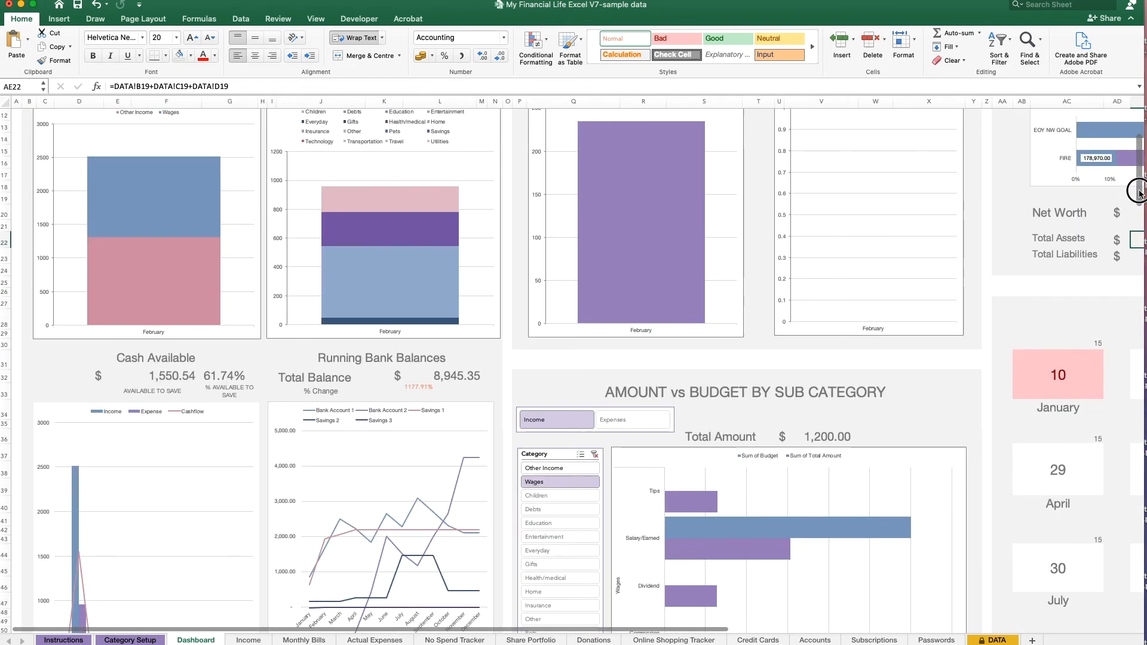
pyautogui.scroll(3, 225, 523)
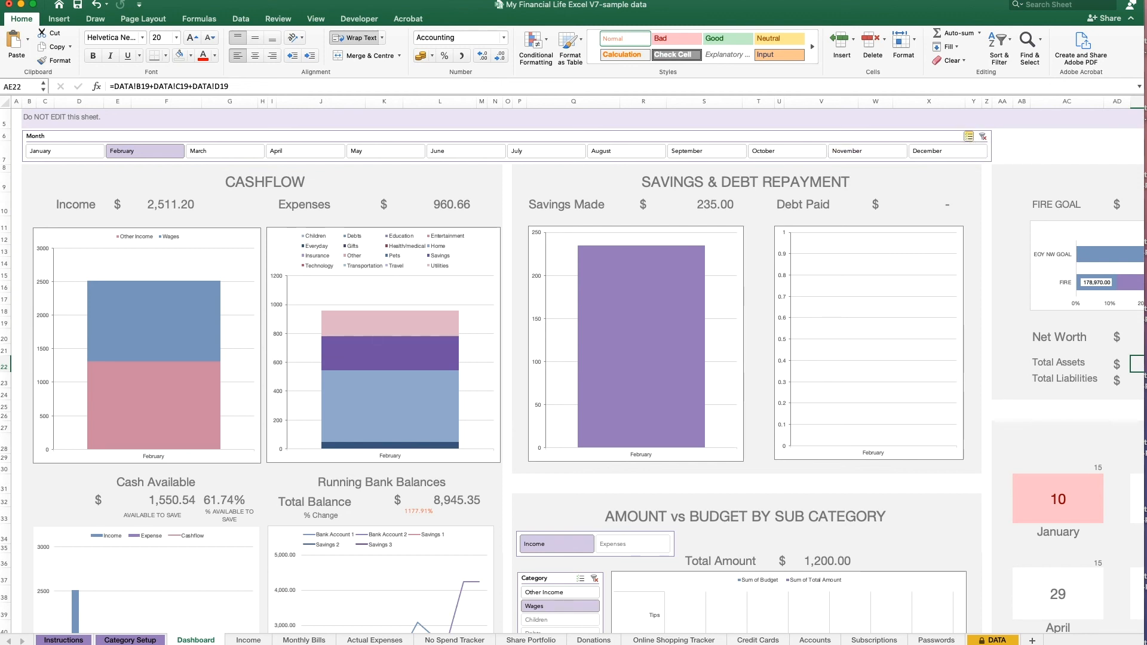
# Step: Show January, February and March together on the Dashboard, and clear the Month filter to include all months again
pyautogui.click(210, 149)
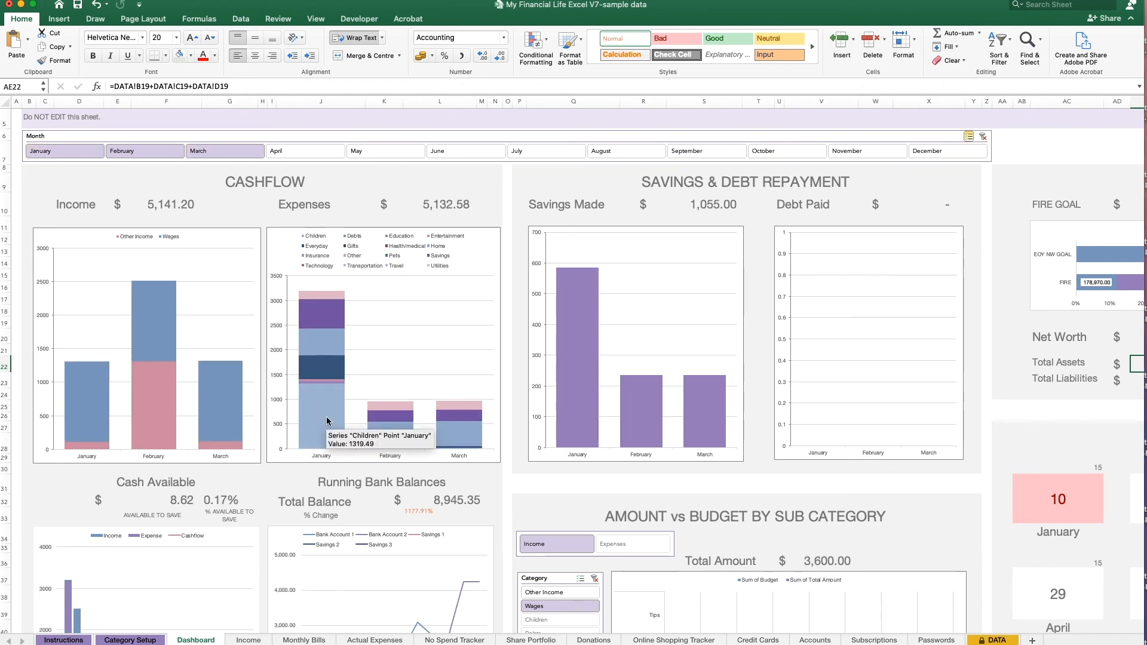
pyautogui.click(984, 137)
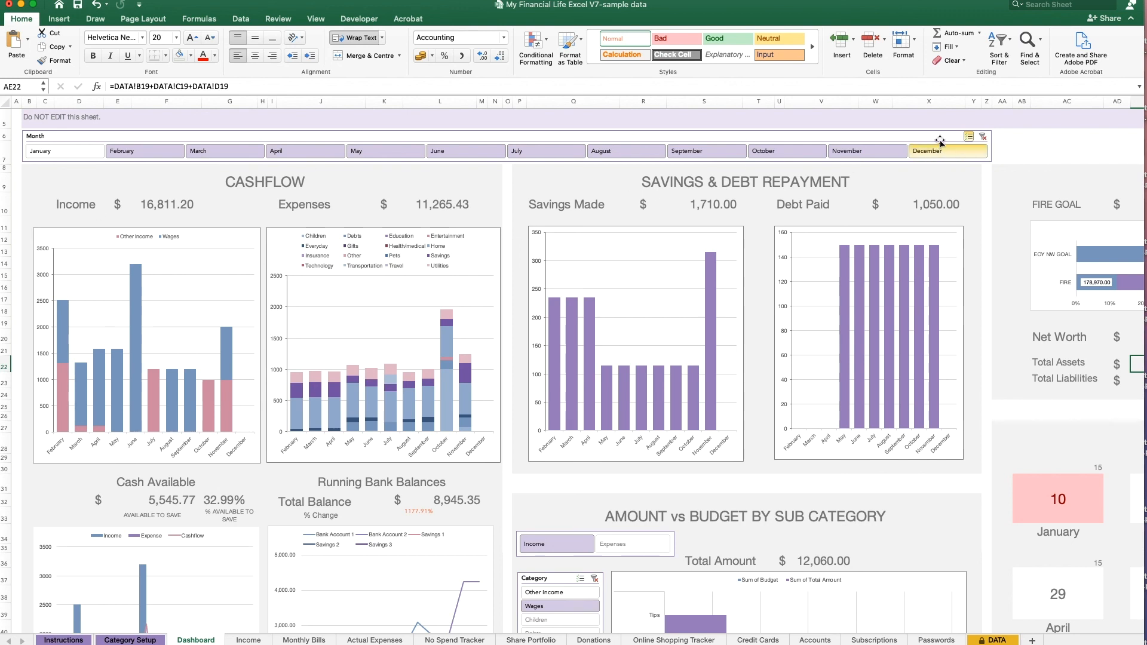
pyautogui.click(983, 137)
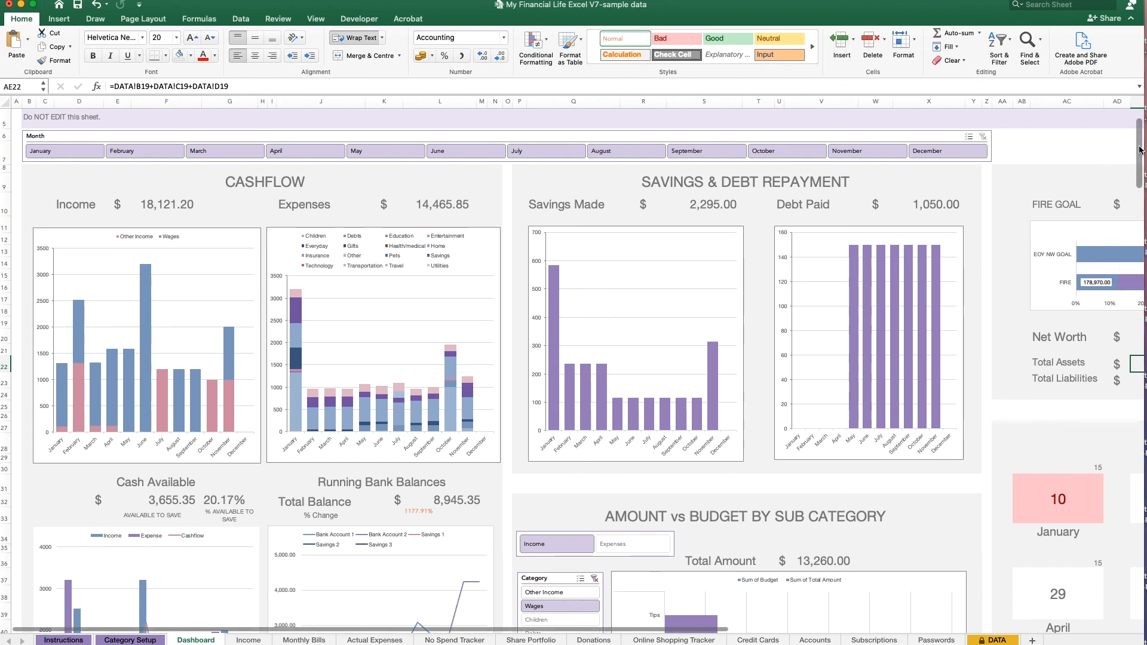
# Step: Switch the Amount vs Budget chart to Expenses, clear its category filter, and view the Children and Debts categories in turn
pyautogui.moveTo(1138, 152); pyautogui.dragTo(1138, 187)
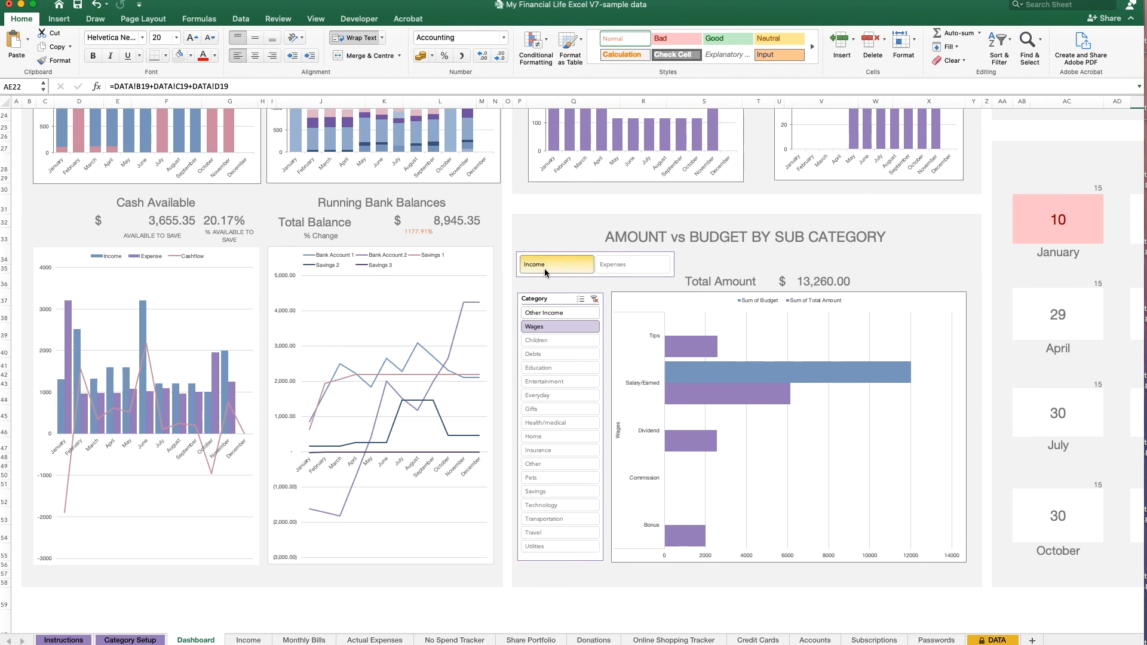
pyautogui.click(608, 265)
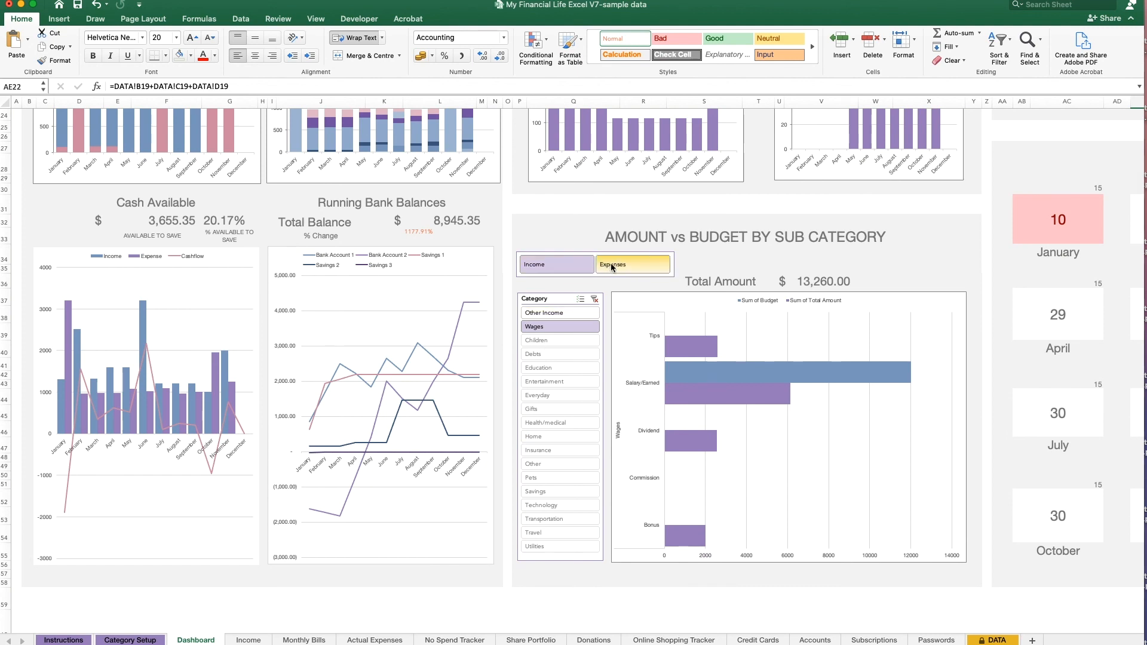
pyautogui.click(594, 300)
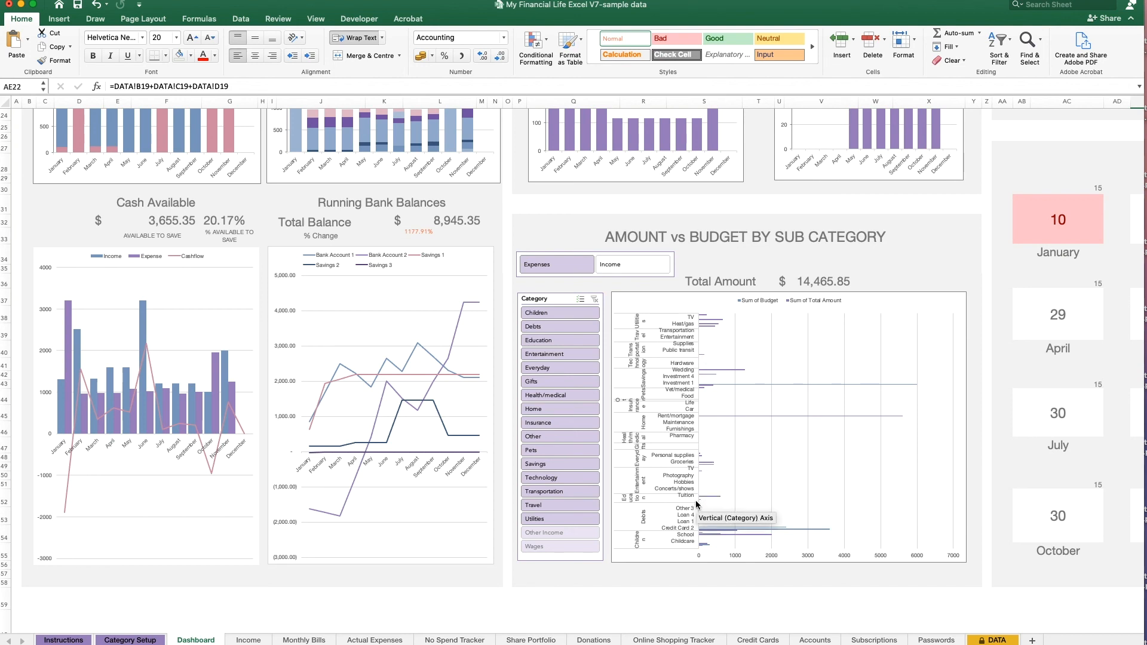
pyautogui.click(551, 314)
pyautogui.moveTo(669, 357)
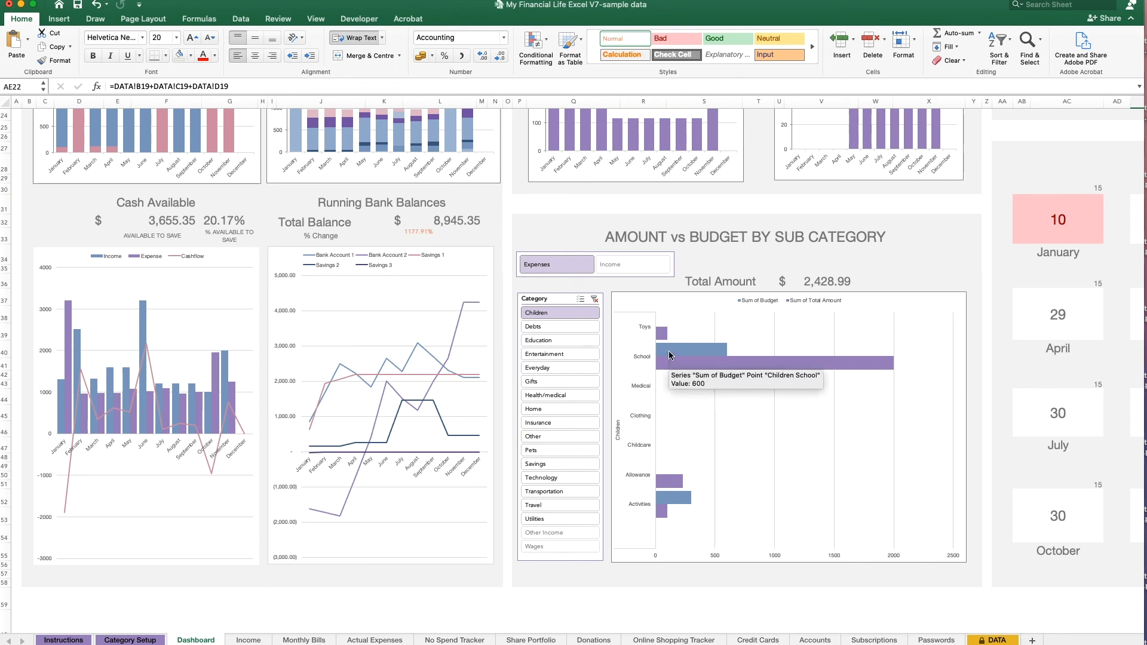
pyautogui.click(539, 327)
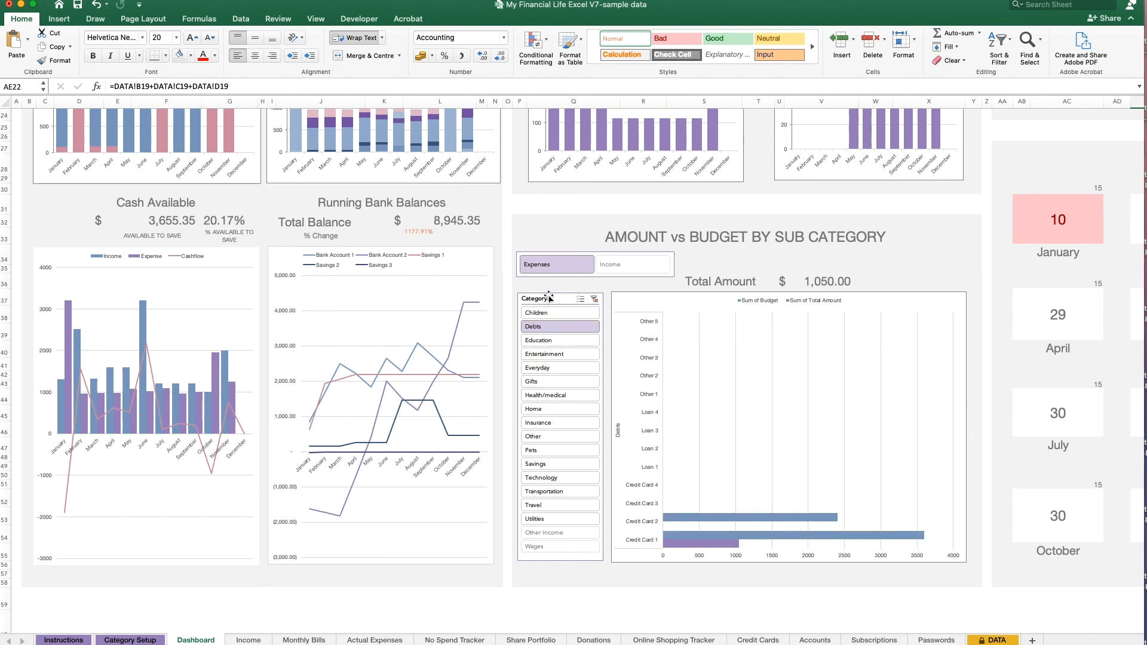
# Step: Switch the Amount vs Budget chart to Income and view the Other Income and Wages categories in turn
pyautogui.click(631, 265)
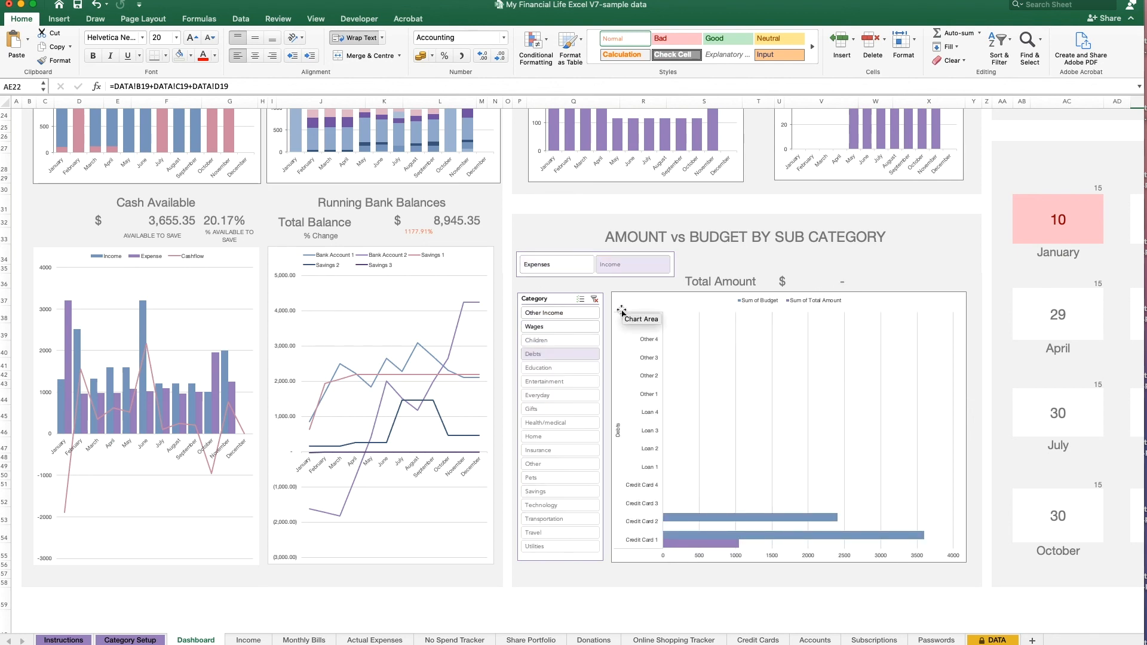
pyautogui.click(555, 320)
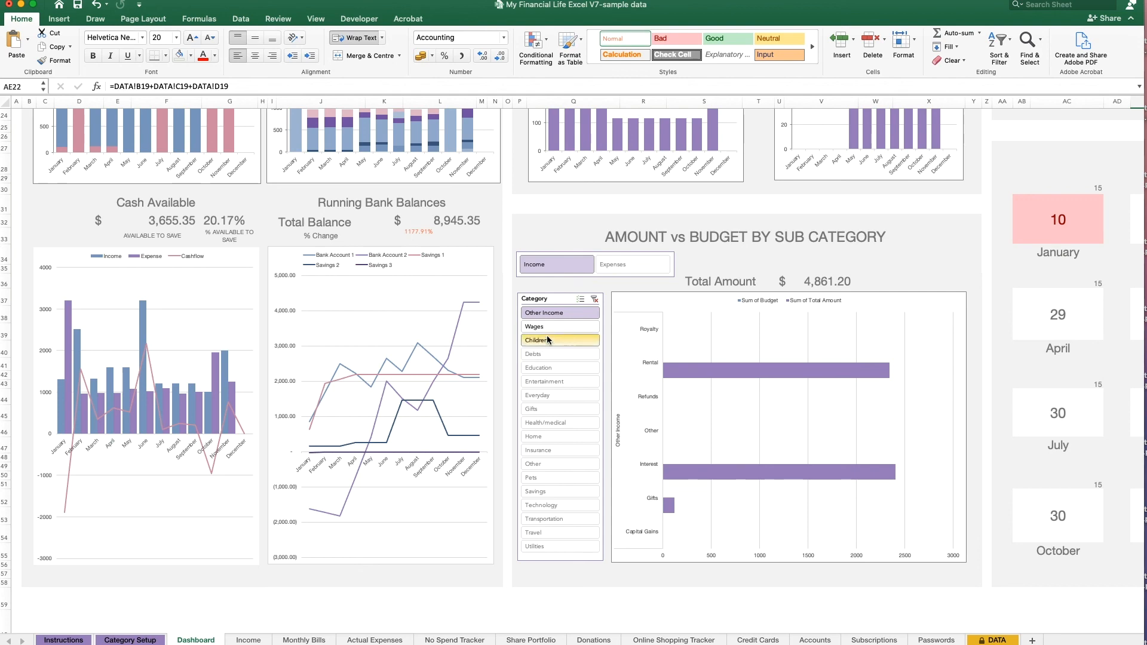
pyautogui.click(545, 327)
# Step: Filter the Dashboard's Month slicer to January only
pyautogui.scroll(10, 601, 415)
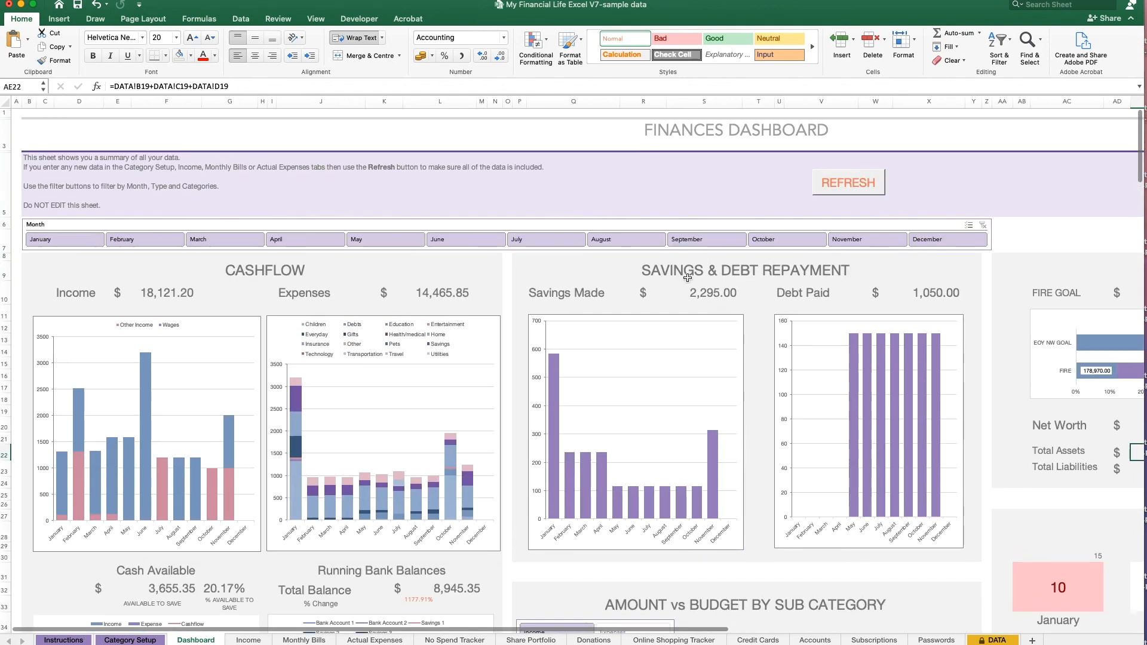
pyautogui.click(42, 242)
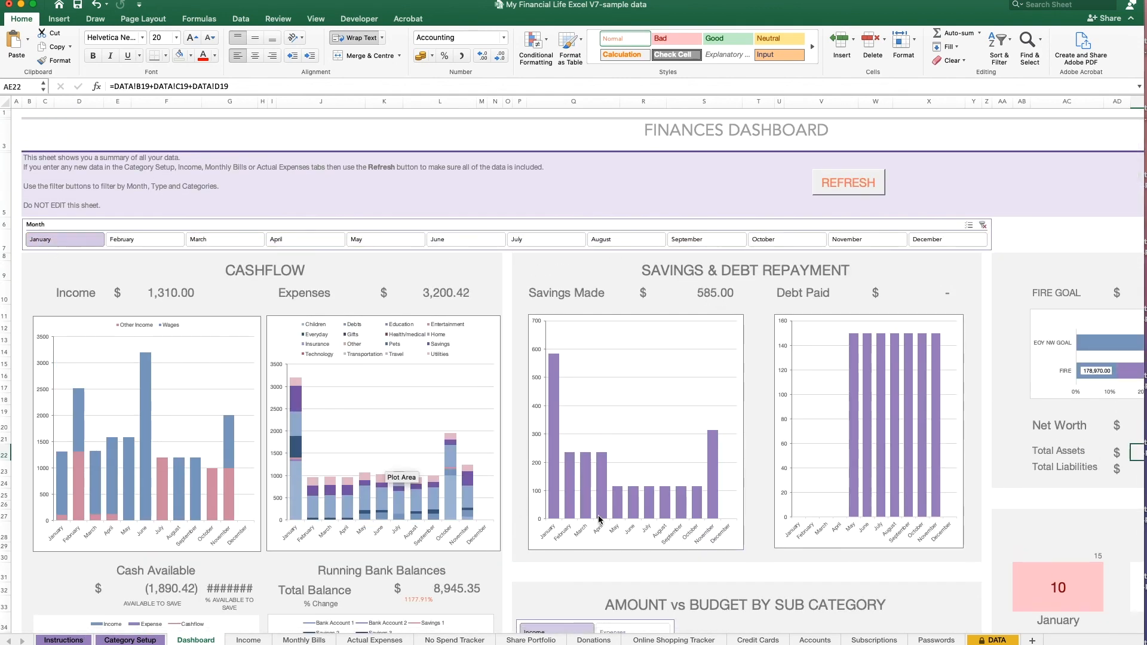
# Step: Switch the Amount vs Budget by Sub Category chart to Expenses and filter it to the Children category for January
pyautogui.scroll(-3, 932, 429)
pyautogui.scroll(2, 929, 428)
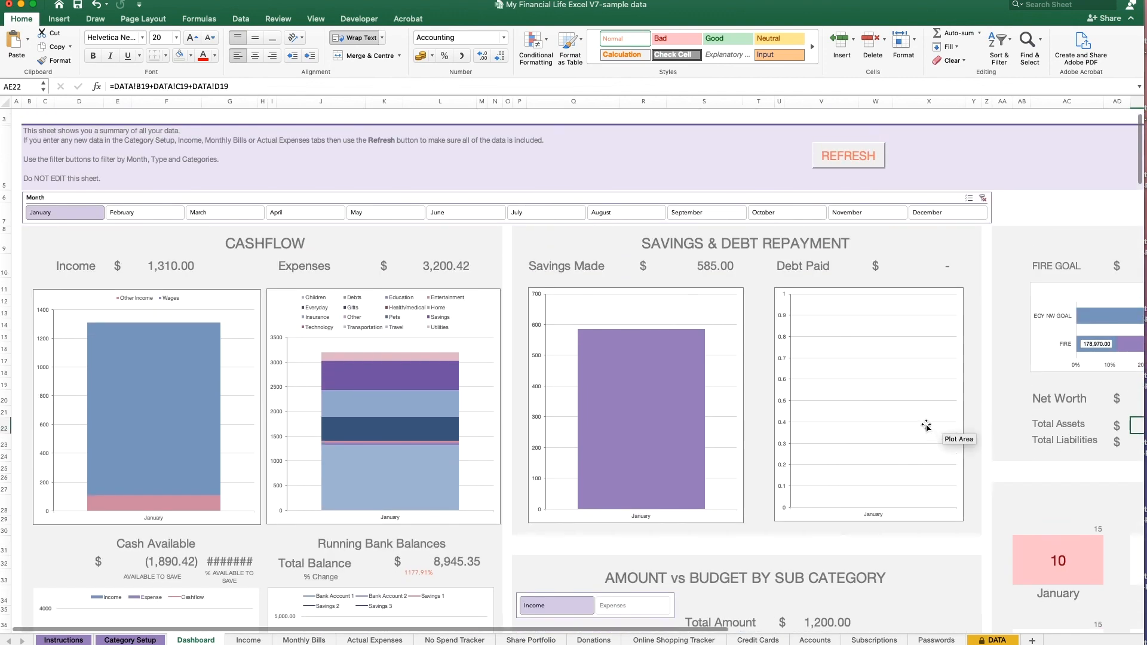
pyautogui.scroll(-6, 897, 442)
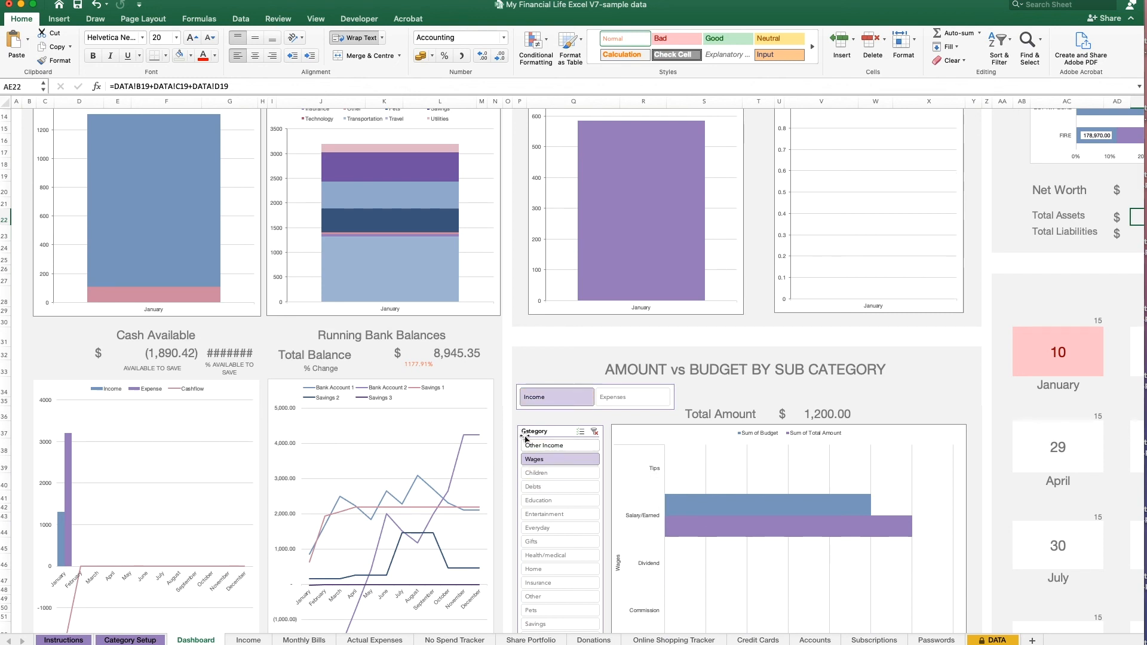
pyautogui.moveTo(685, 497)
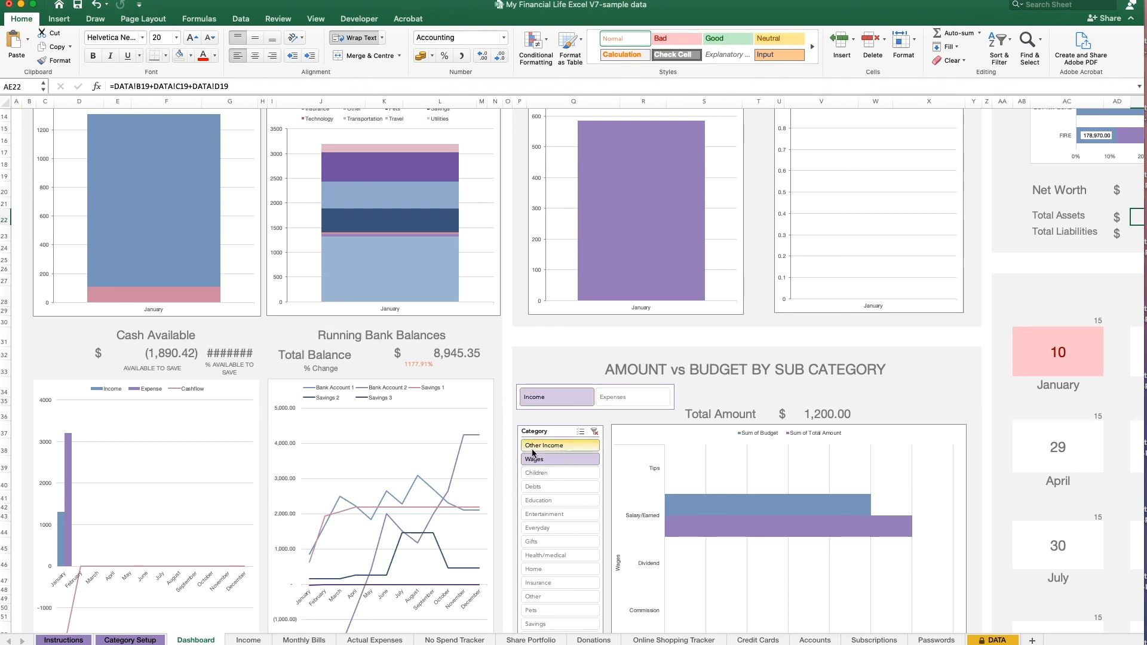
pyautogui.click(618, 399)
pyautogui.click(541, 446)
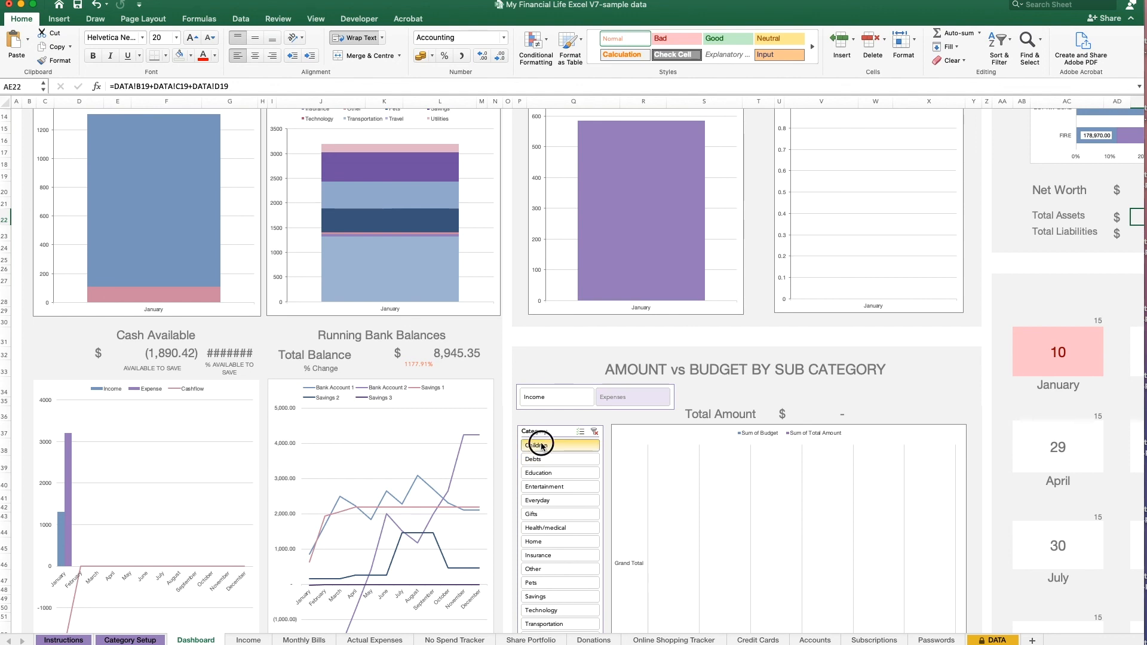
pyautogui.moveTo(683, 519)
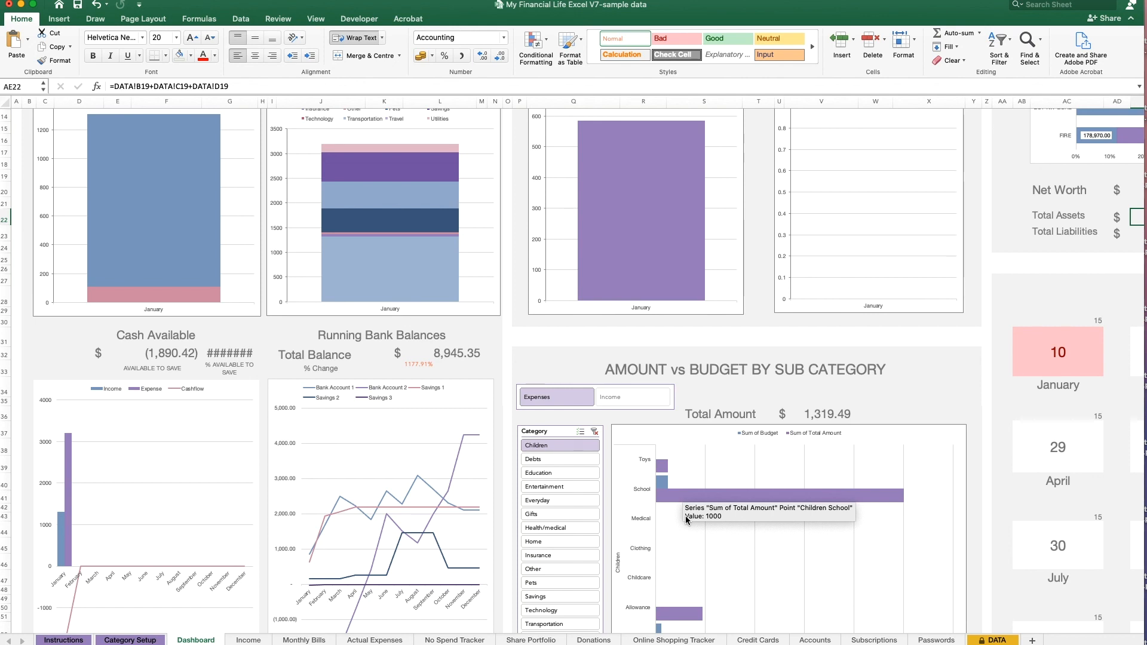
pyautogui.scroll(5, 669, 518)
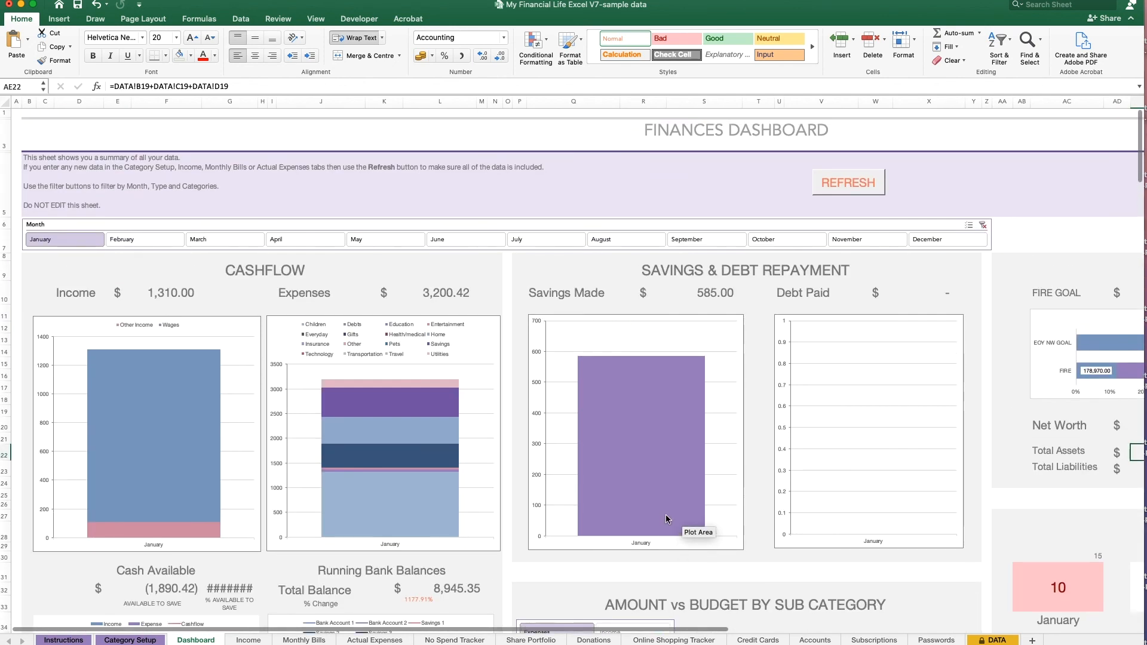